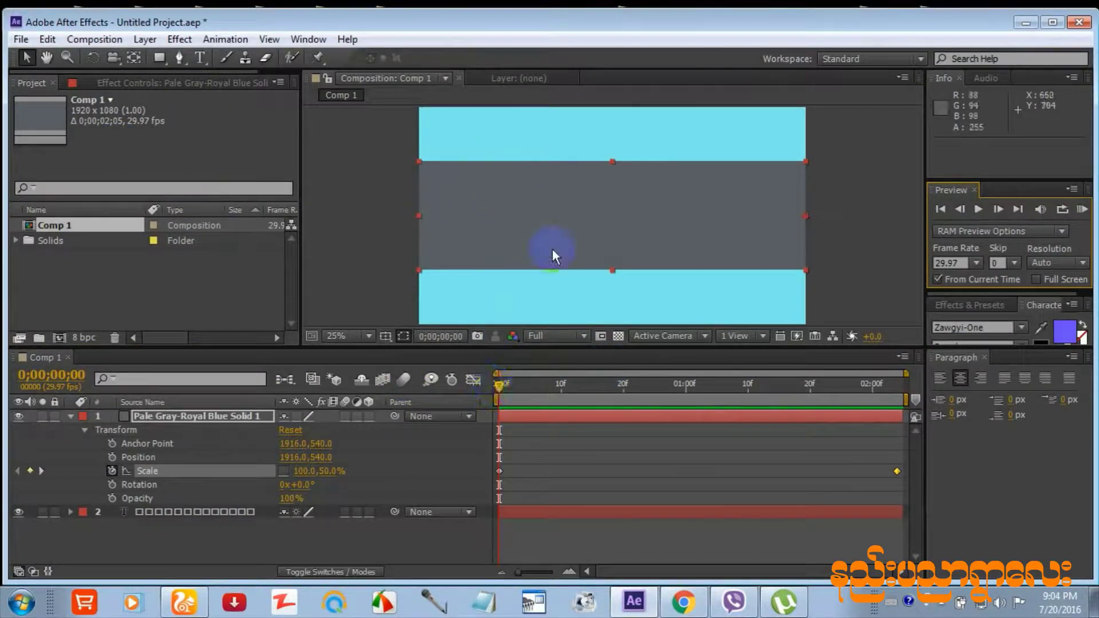
# - Play a RAM preview of Comp 1 from the first frame and collapse the solid layer's properties
pyautogui.click(497, 373)
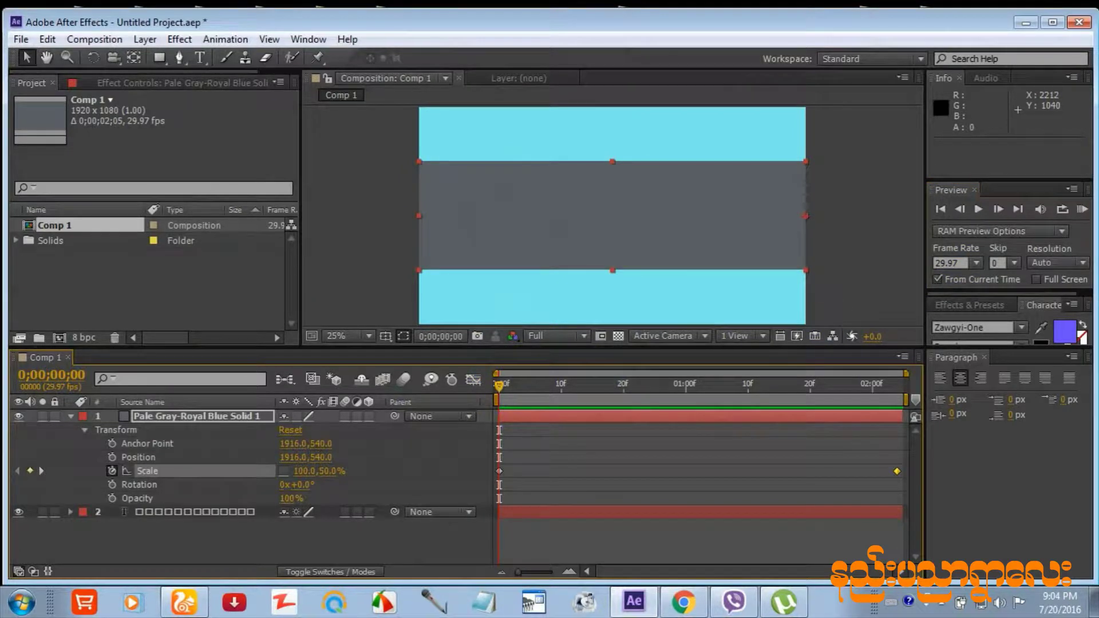
pyautogui.click(1081, 209)
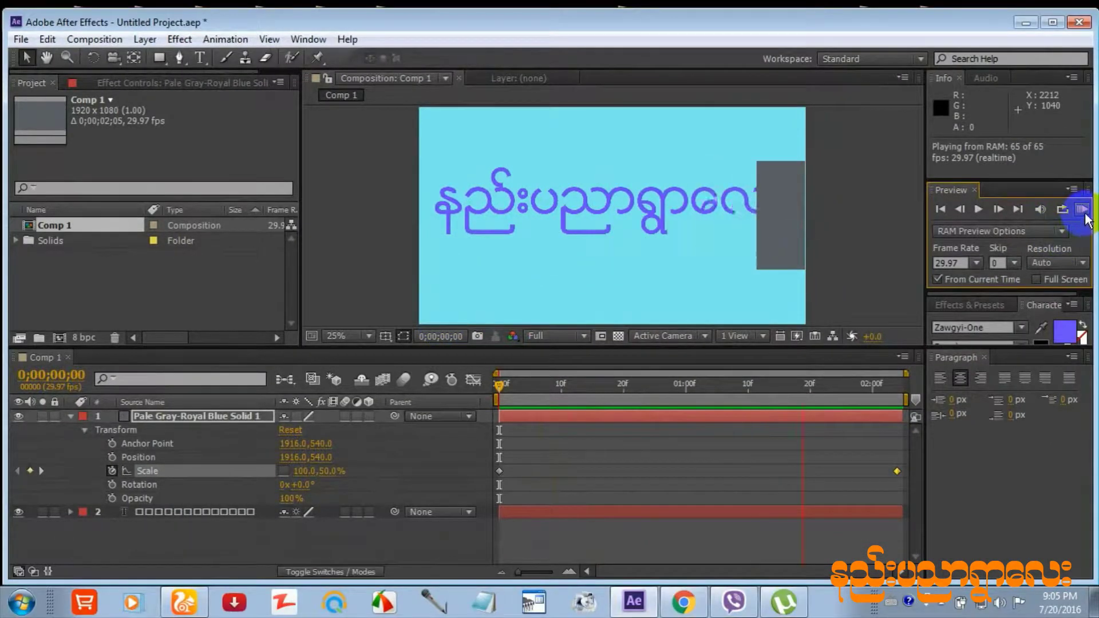
pyautogui.click(726, 297)
pyautogui.click(704, 387)
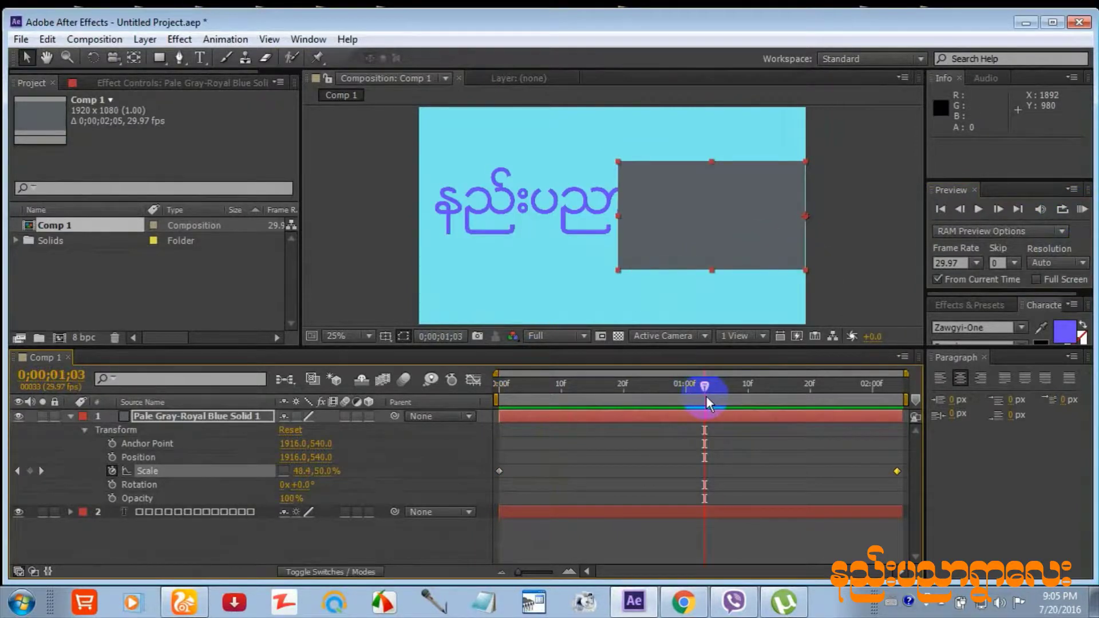
pyautogui.click(69, 416)
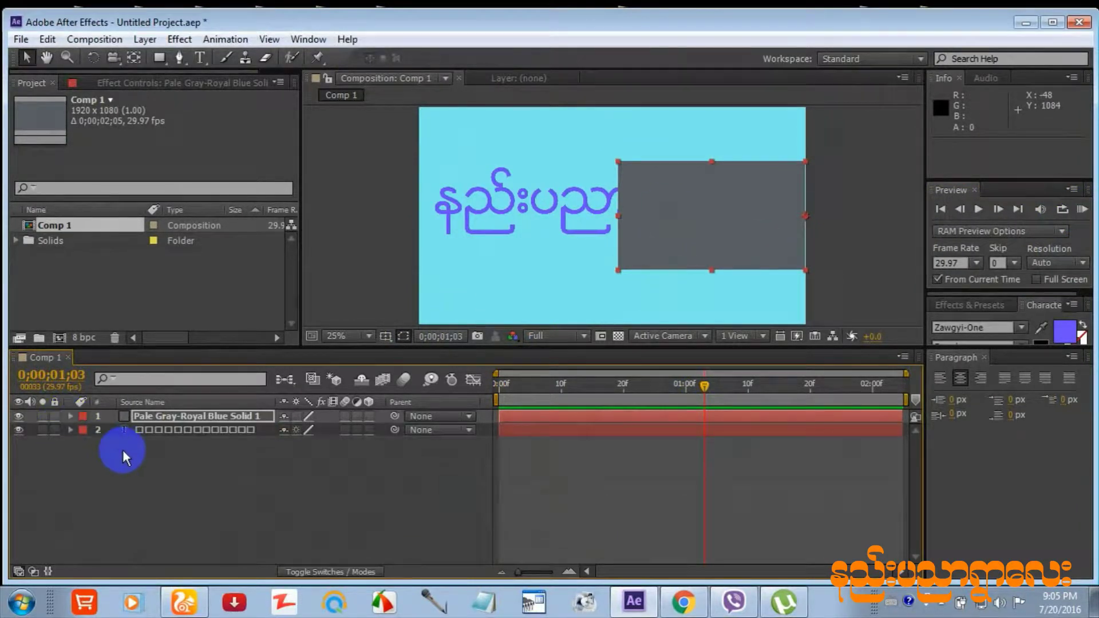
# - Create a new 1920 x 1080, 10-second composition named Comp 2 with the pink background color F78DDD
pyautogui.click(100, 36)
pyautogui.press('Escape')
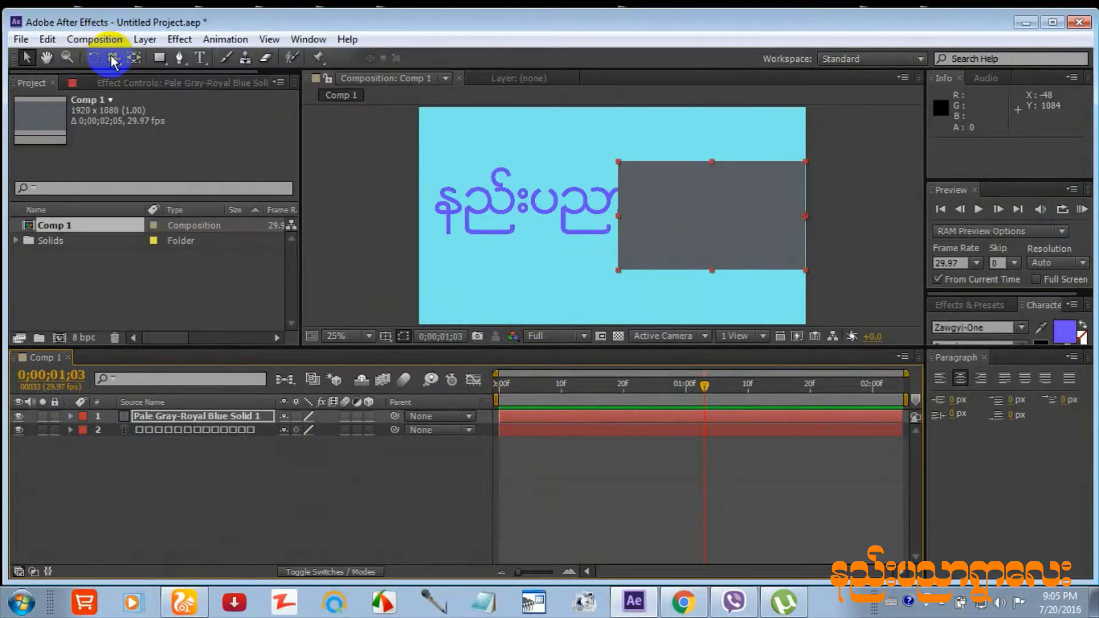
pyautogui.hotkey('ctrl', 'n')
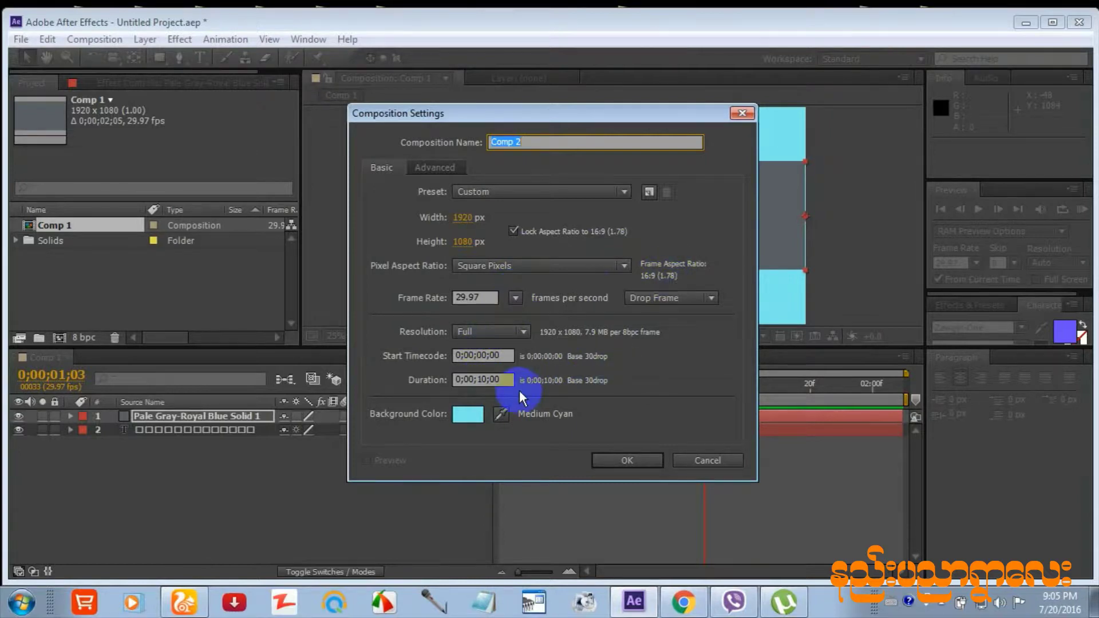
pyautogui.moveTo(683, 124); pyautogui.dragTo(400, 186)
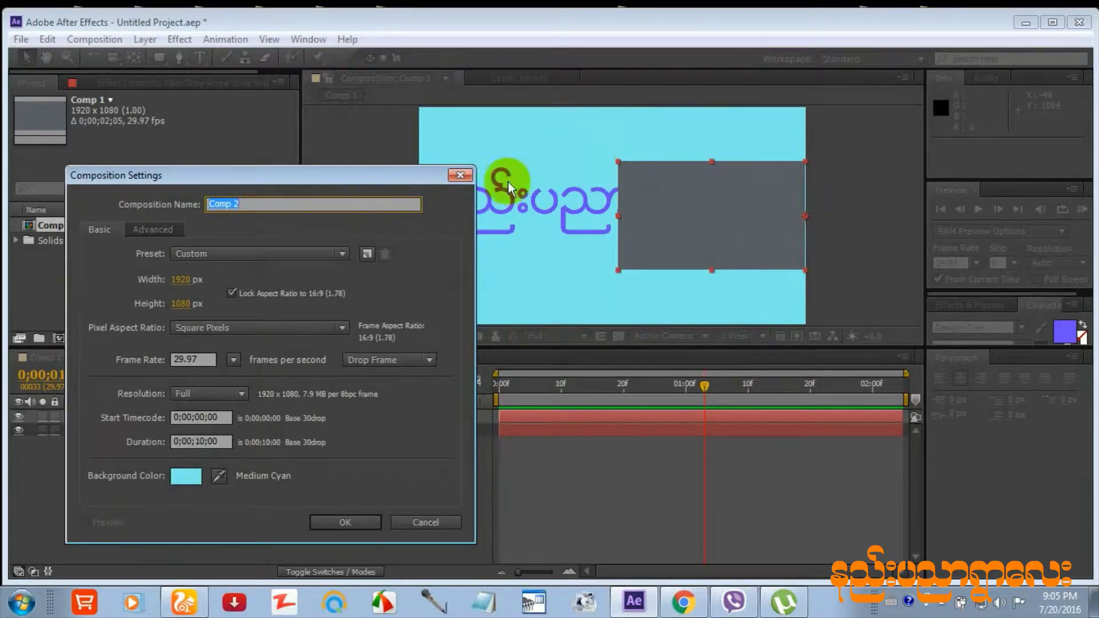
pyautogui.moveTo(361, 175); pyautogui.dragTo(366, 139)
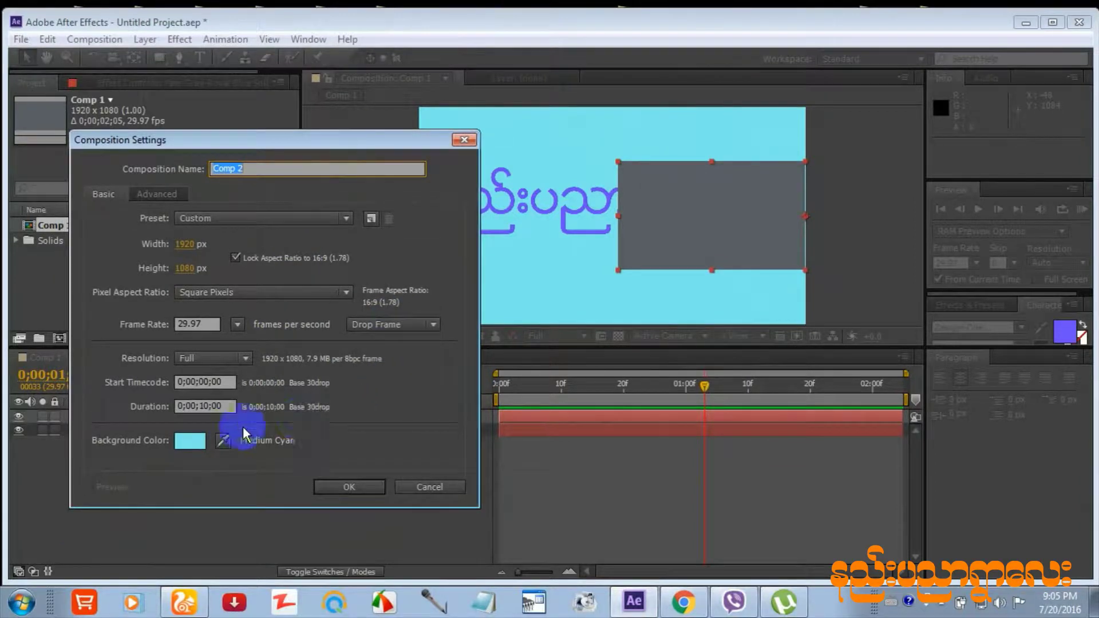
pyautogui.click(186, 442)
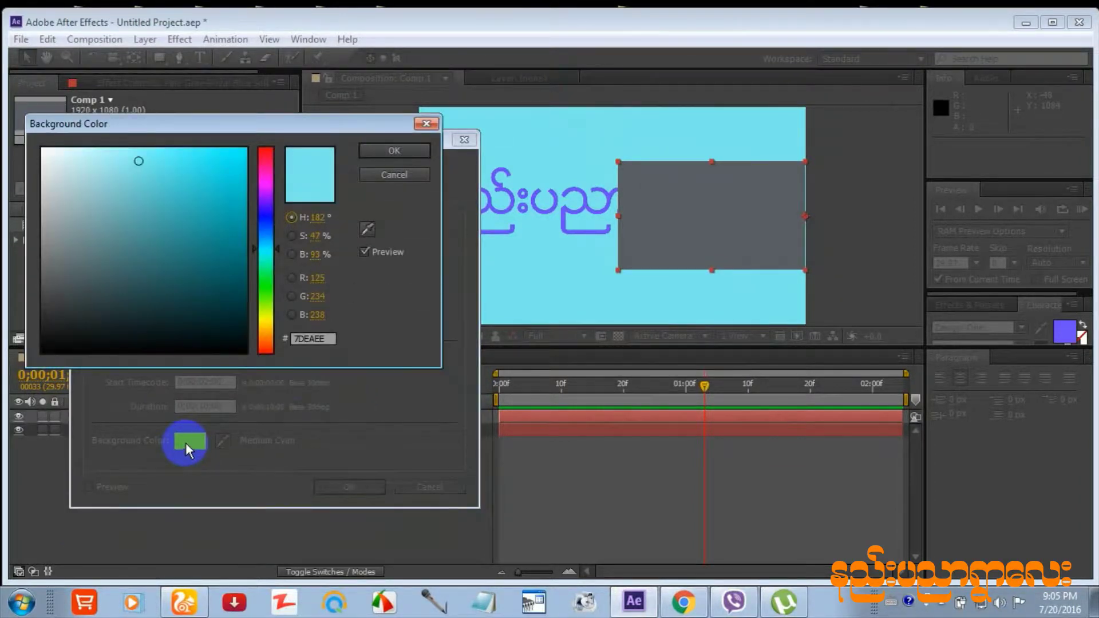
pyautogui.click(265, 172)
pyautogui.moveTo(183, 171); pyautogui.dragTo(138, 153)
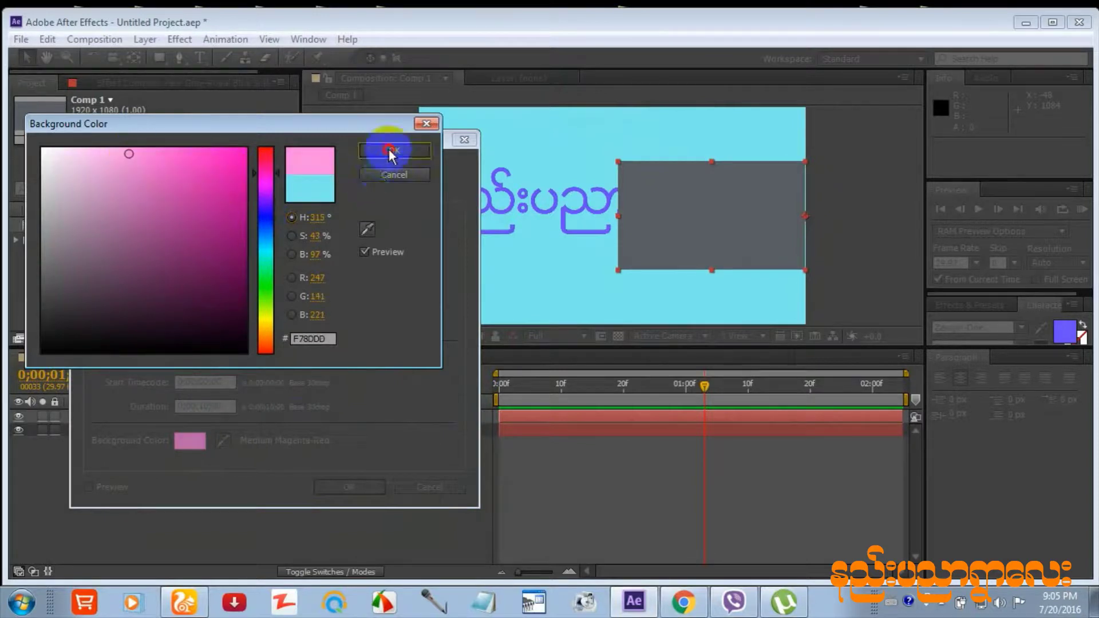
pyautogui.click(389, 150)
pyautogui.click(350, 487)
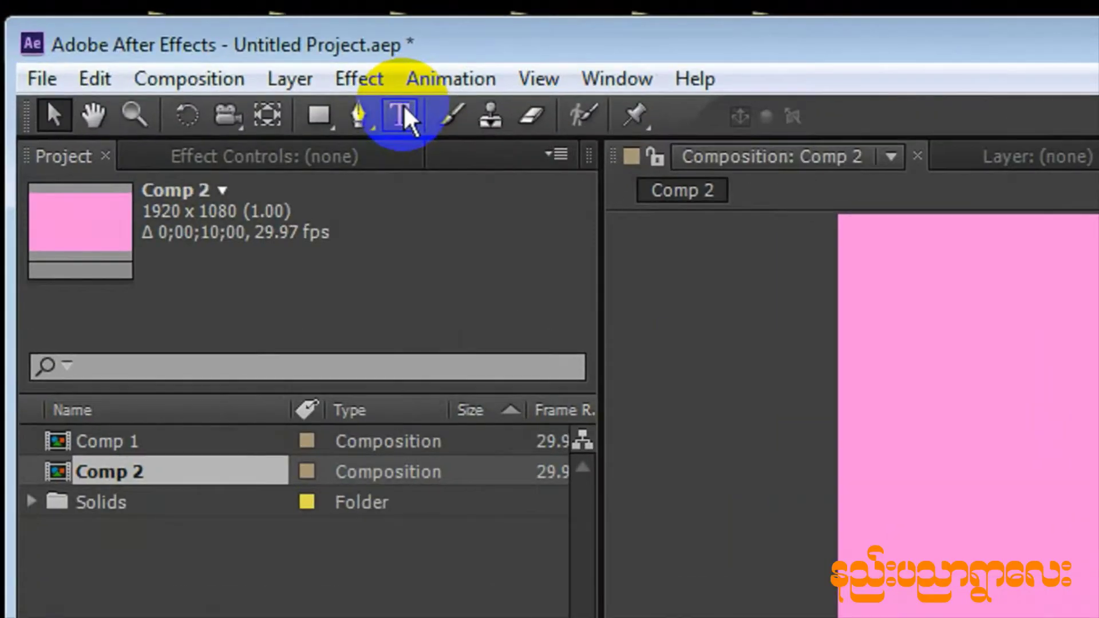
# - Start a text layer in Comp 2 and set its fill color to dark red AB0B34
pyautogui.click(201, 57)
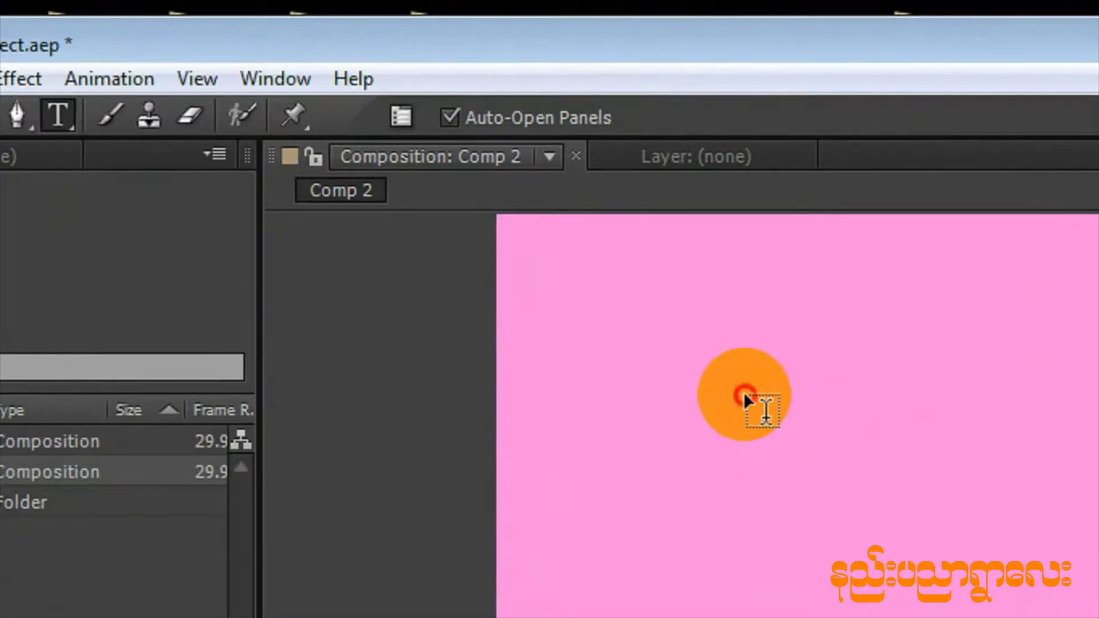
pyautogui.click(744, 392)
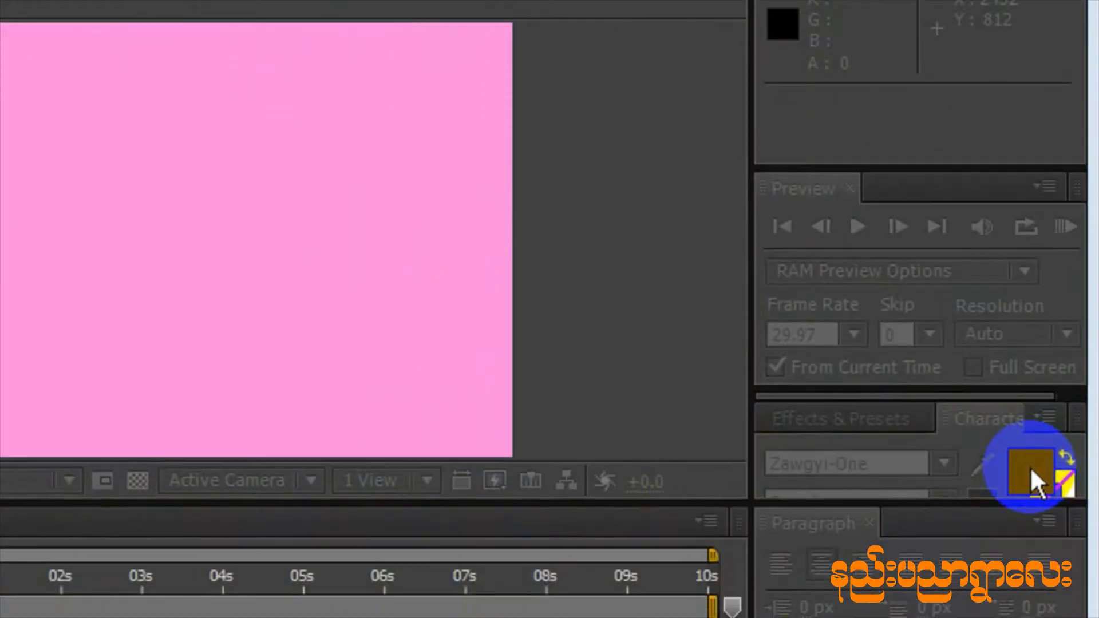
pyautogui.click(1029, 466)
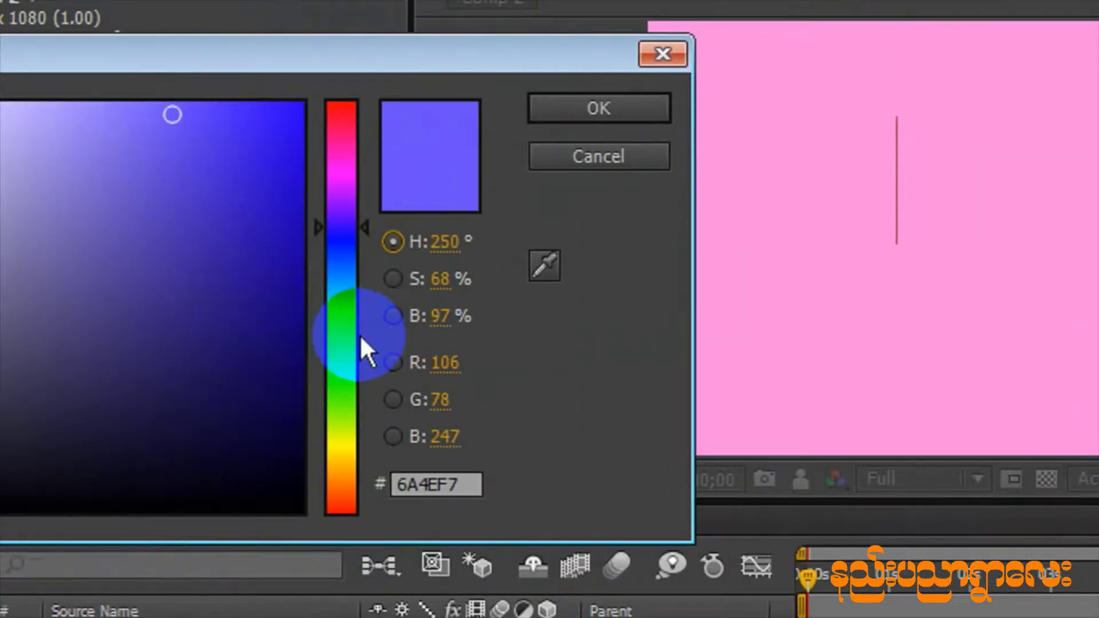
pyautogui.moveTo(344, 238); pyautogui.dragTo(341, 135)
pyautogui.click(261, 120)
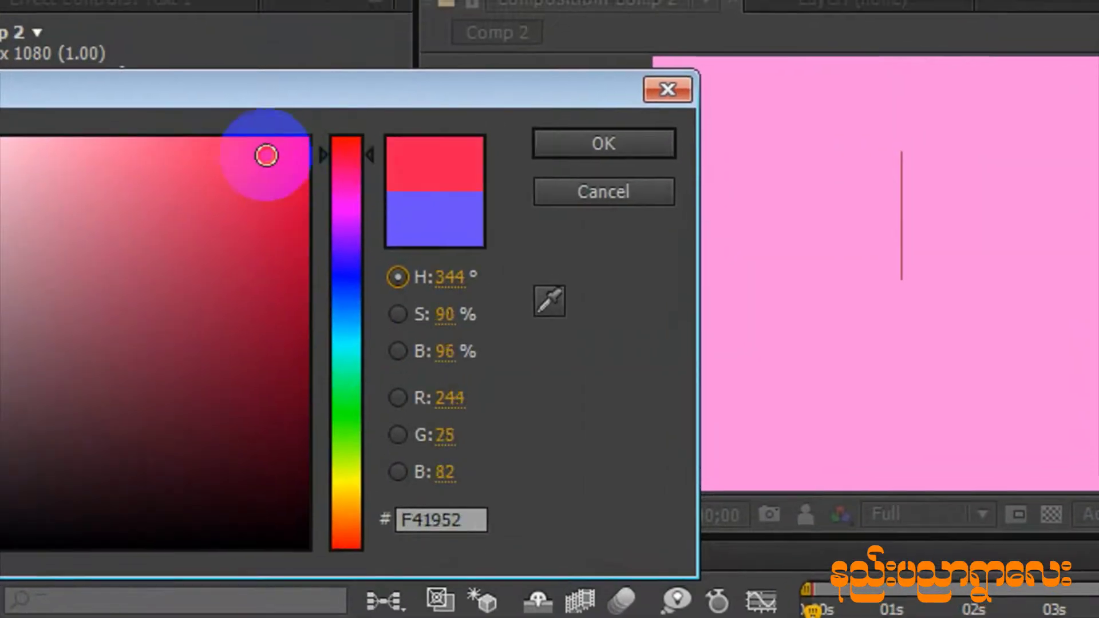
pyautogui.moveTo(266, 155); pyautogui.dragTo(282, 272)
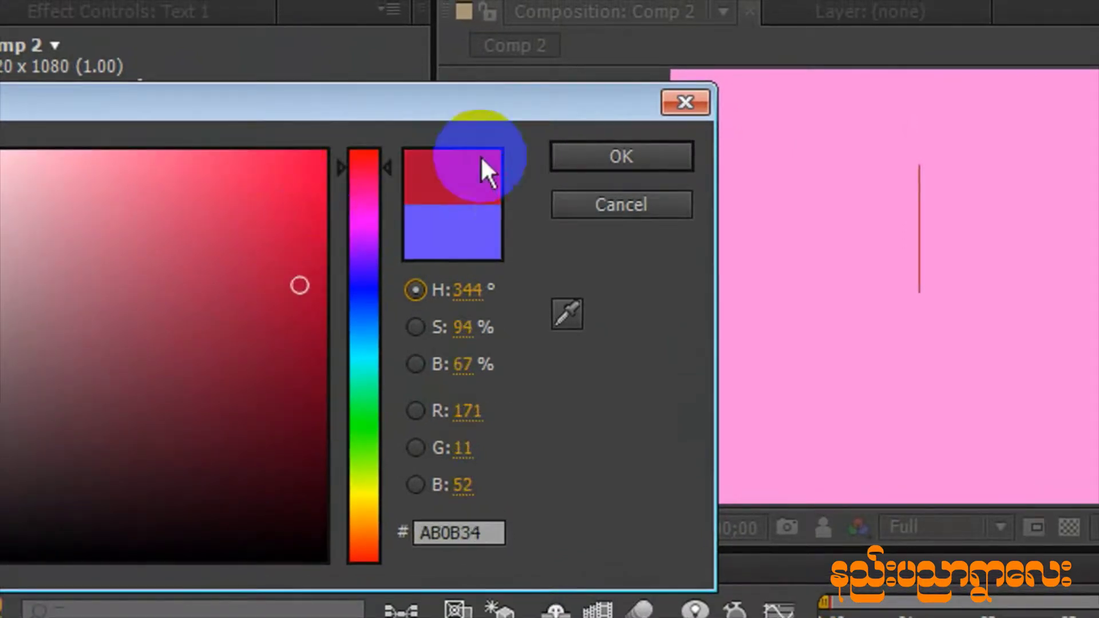
pyautogui.click(579, 153)
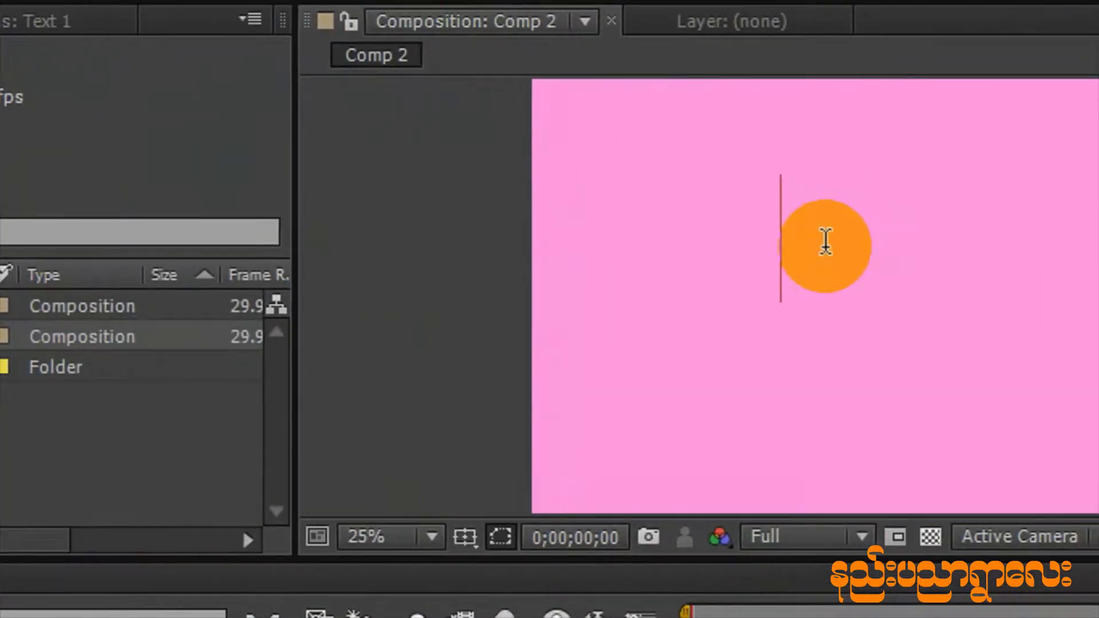
# - Enter the title text "နည်းပညာရွာလေး" in the new text layer
pyautogui.write('နည်း')
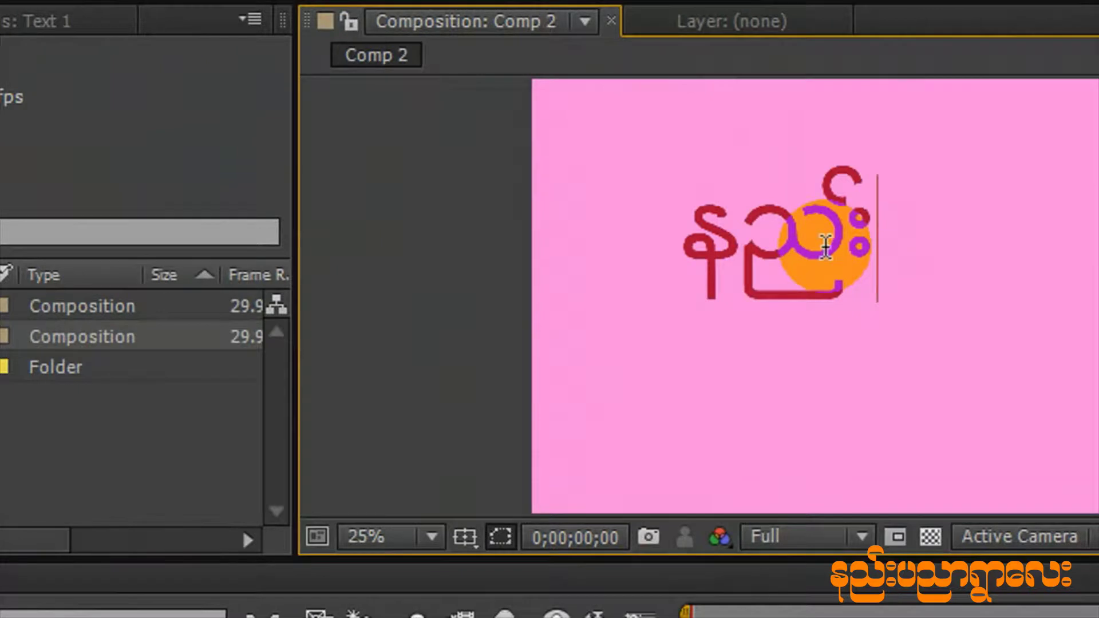
pyautogui.press('BackSpace')
pyautogui.press('BackSpace')
pyautogui.write('်းပ')
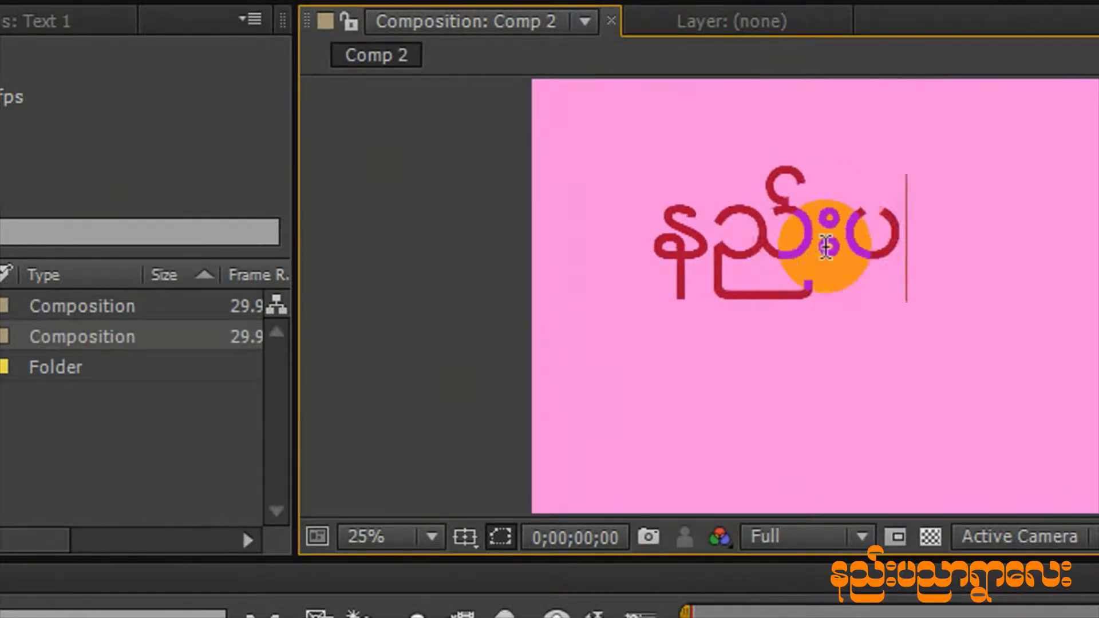
pyautogui.write('ညာရှာလေ')
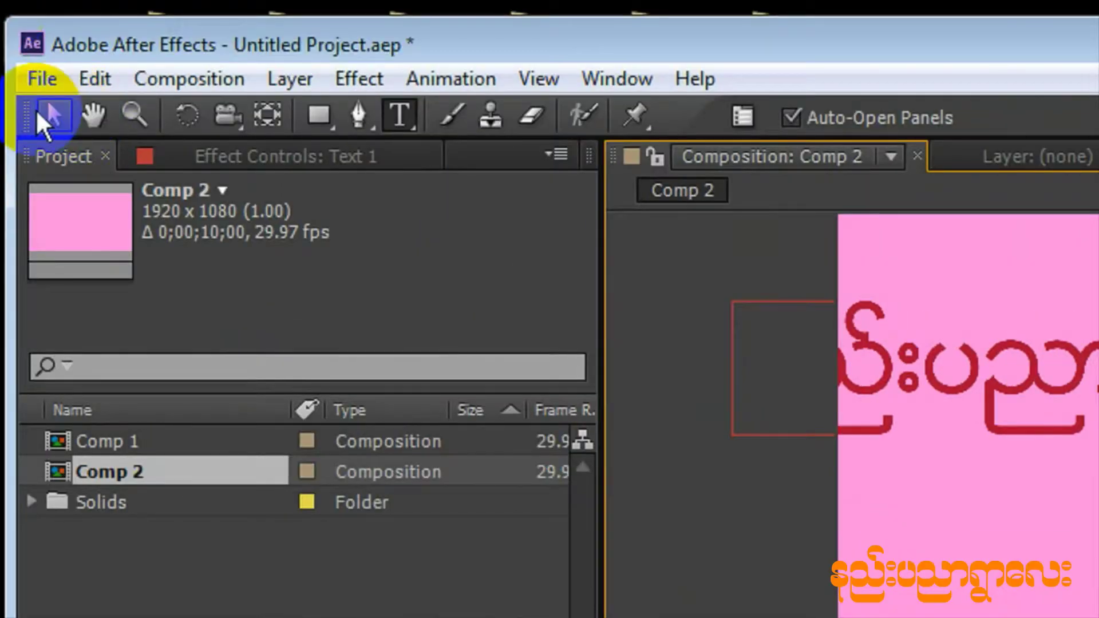
# - Move the title text fully inside the frame and place its anchor point at the text's center
pyautogui.click(45, 105)
pyautogui.moveTo(872, 368); pyautogui.dragTo(823, 411)
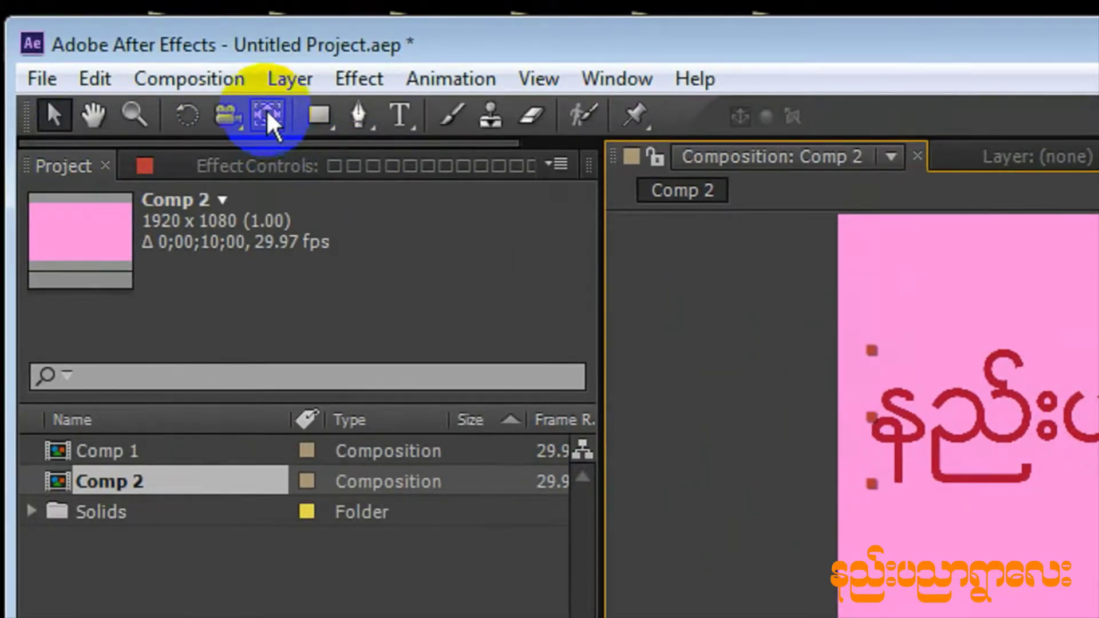
pyautogui.click(267, 116)
pyautogui.moveTo(927, 451); pyautogui.dragTo(822, 407)
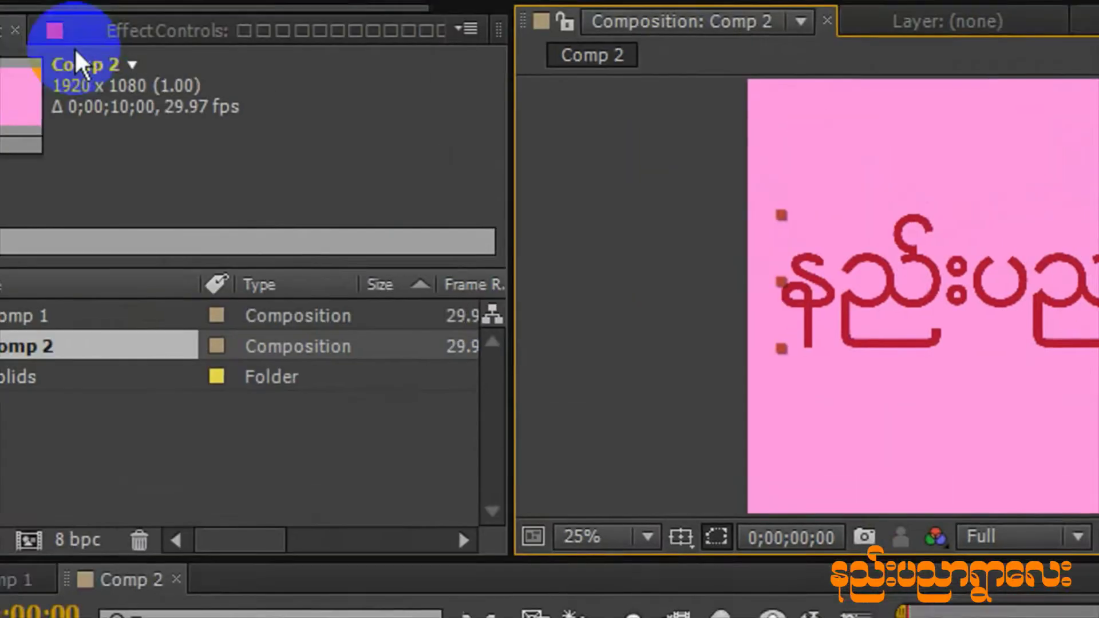
pyautogui.click(52, 104)
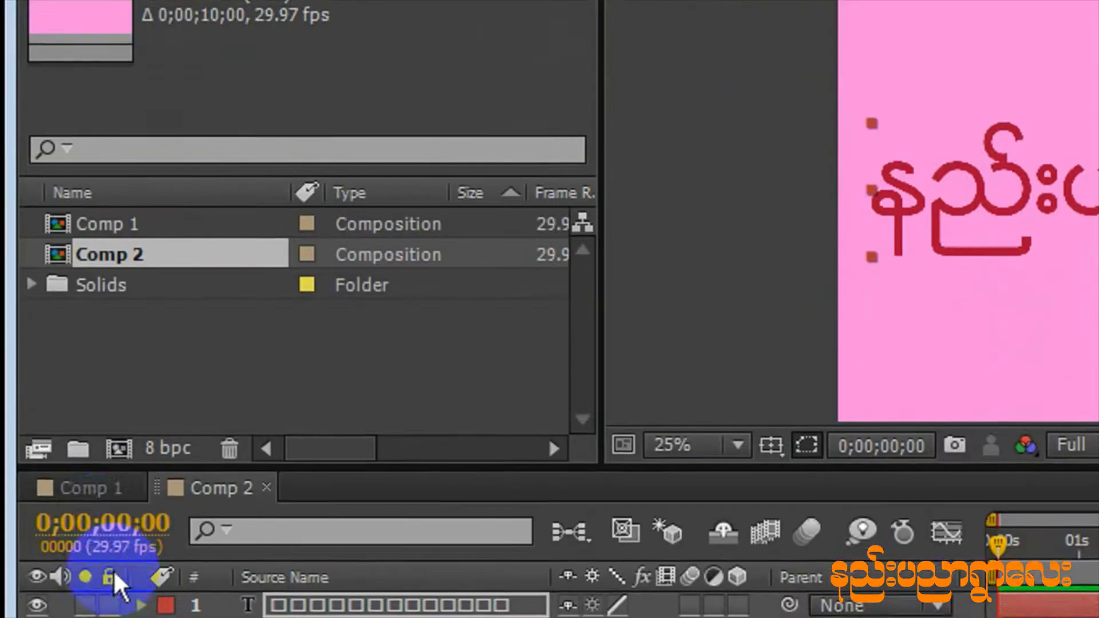
# - Check in Comp 1 how the solid covers the text at the first frame and return to Comp 2
pyautogui.click(101, 488)
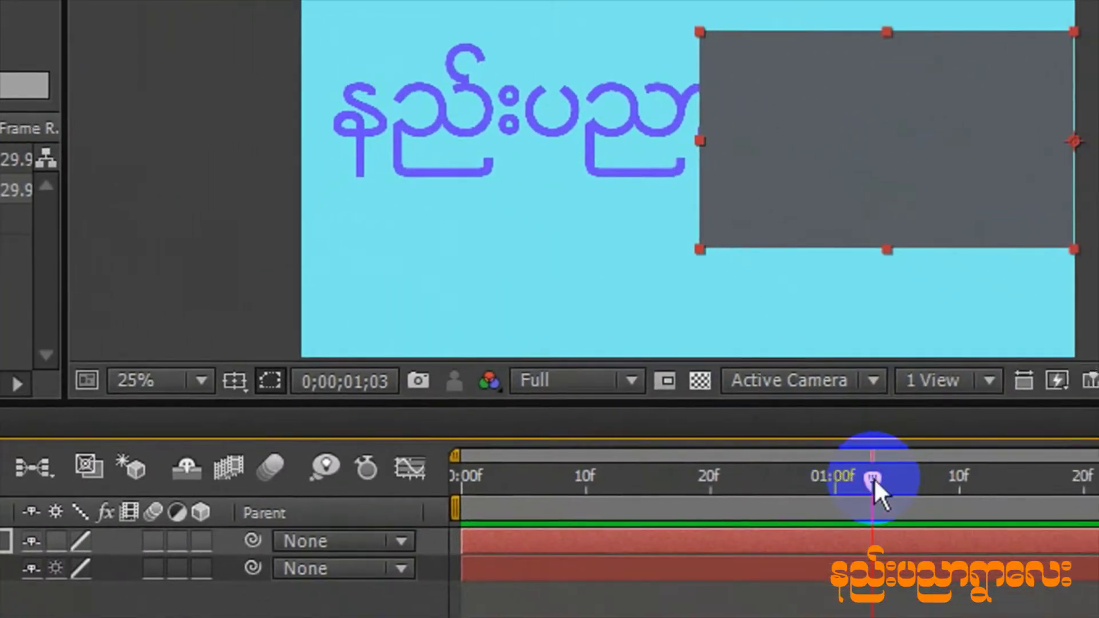
pyautogui.moveTo(1074, 520); pyautogui.dragTo(585, 483)
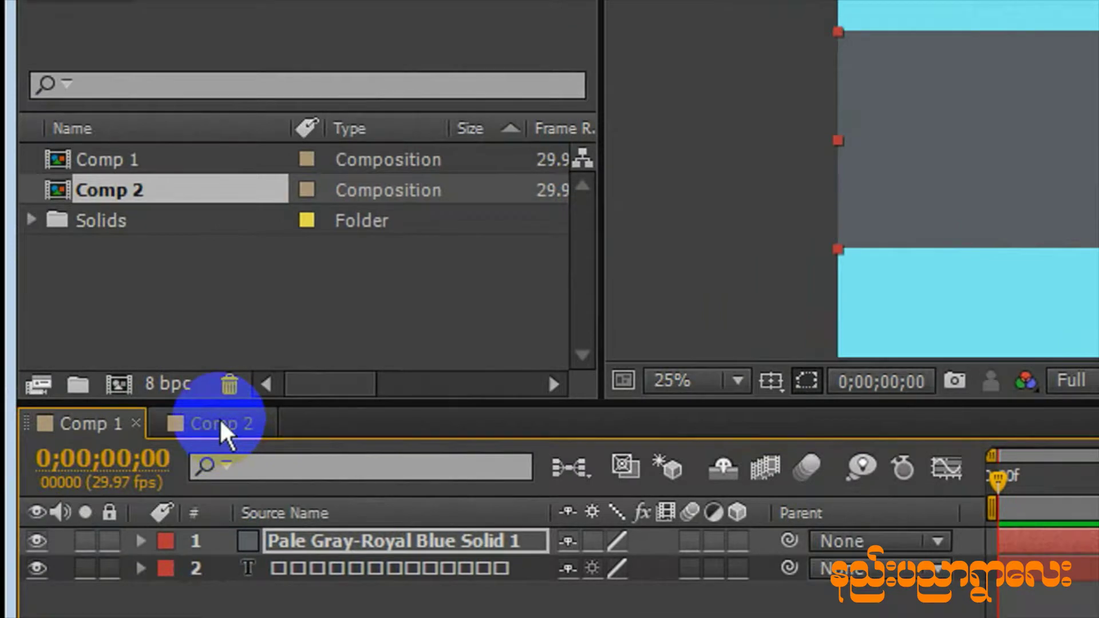
pyautogui.click(220, 424)
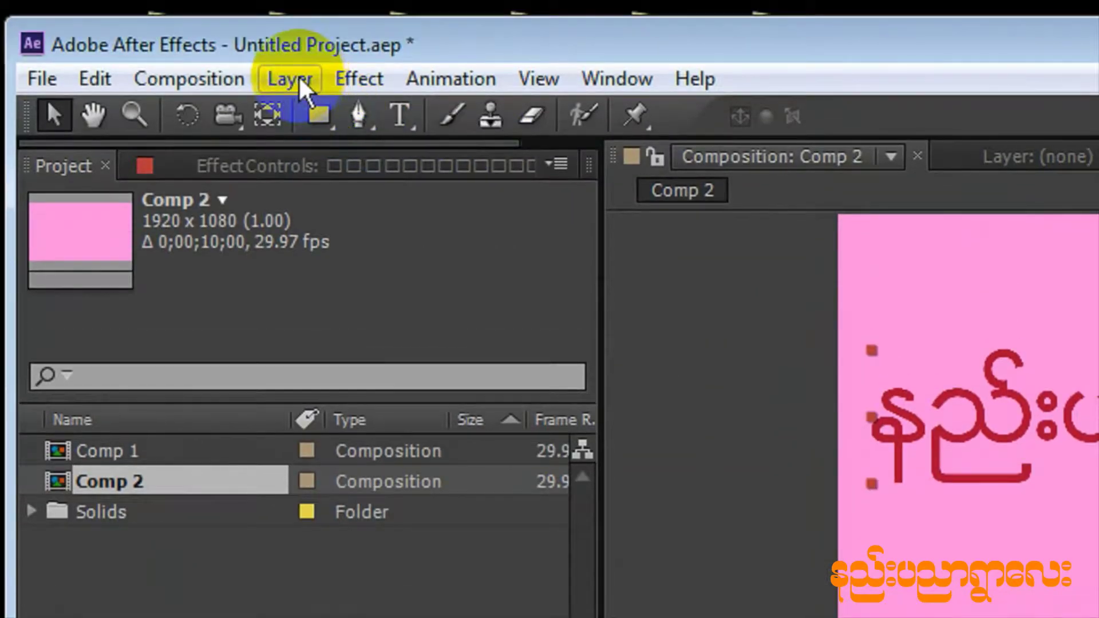
# - Add a new full-frame solid layer above the text in Comp 2 with the green color 20F010
pyautogui.click(289, 78)
pyautogui.moveTo(906, 80)
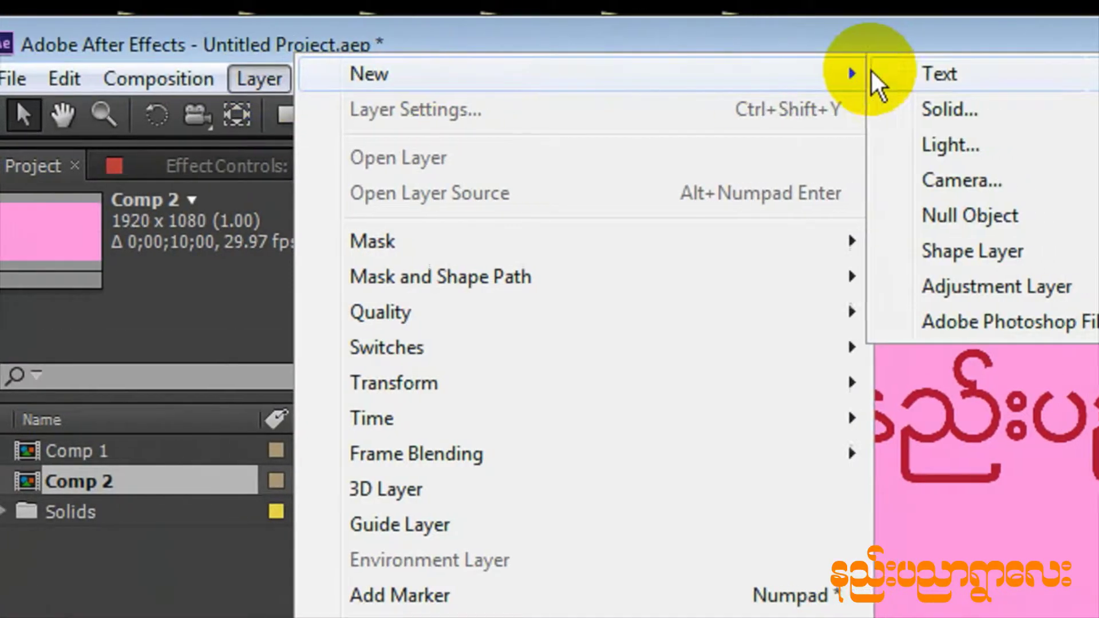
pyautogui.click(951, 109)
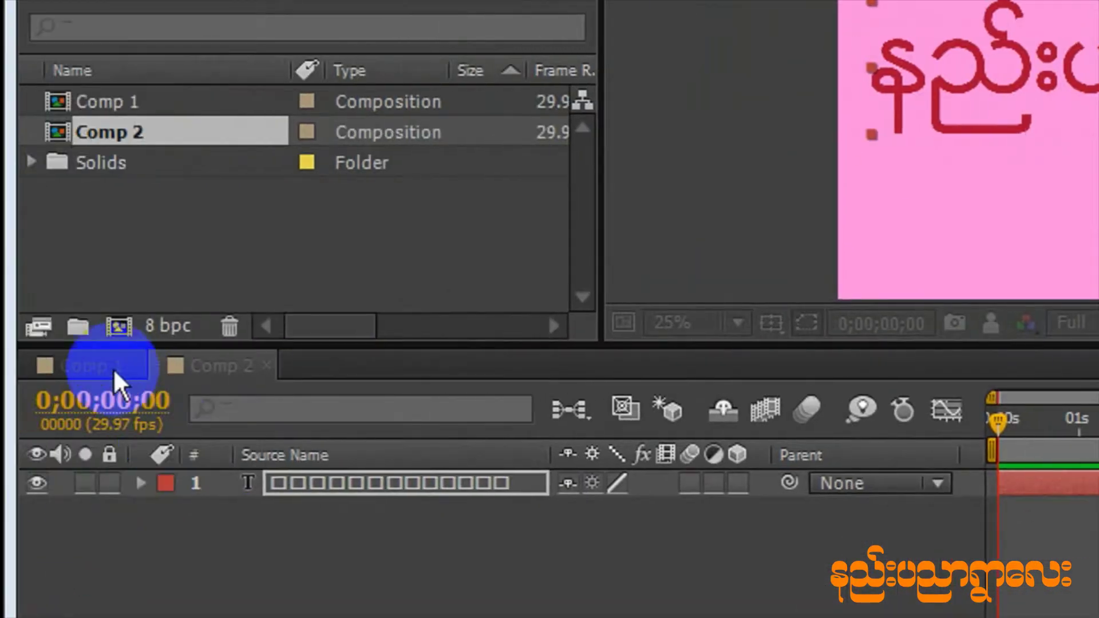
pyautogui.click(800, 473)
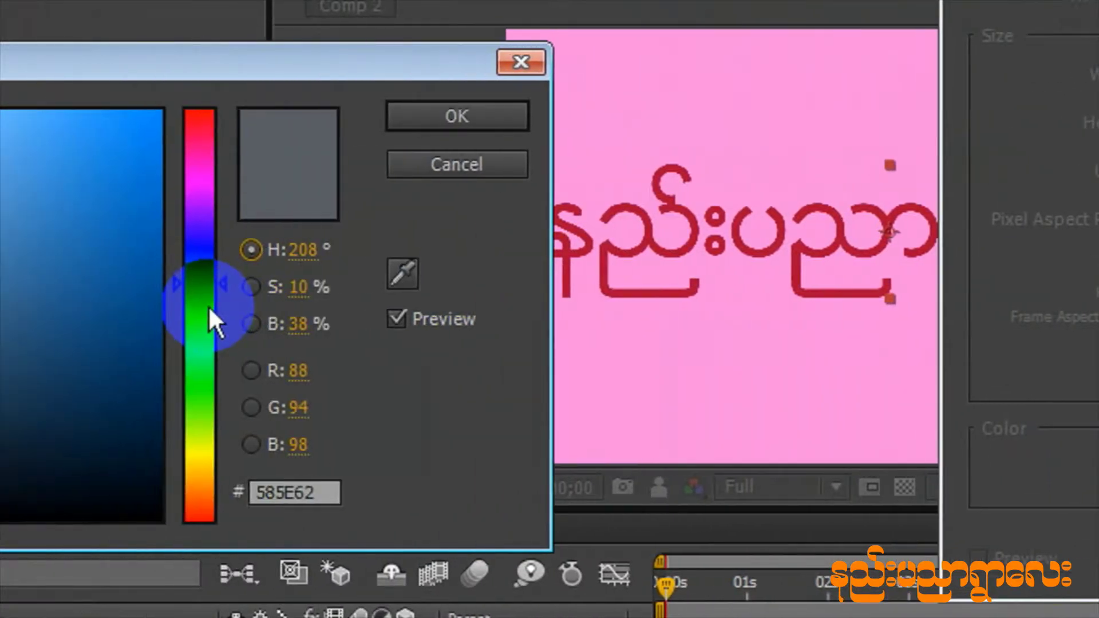
pyautogui.click(201, 327)
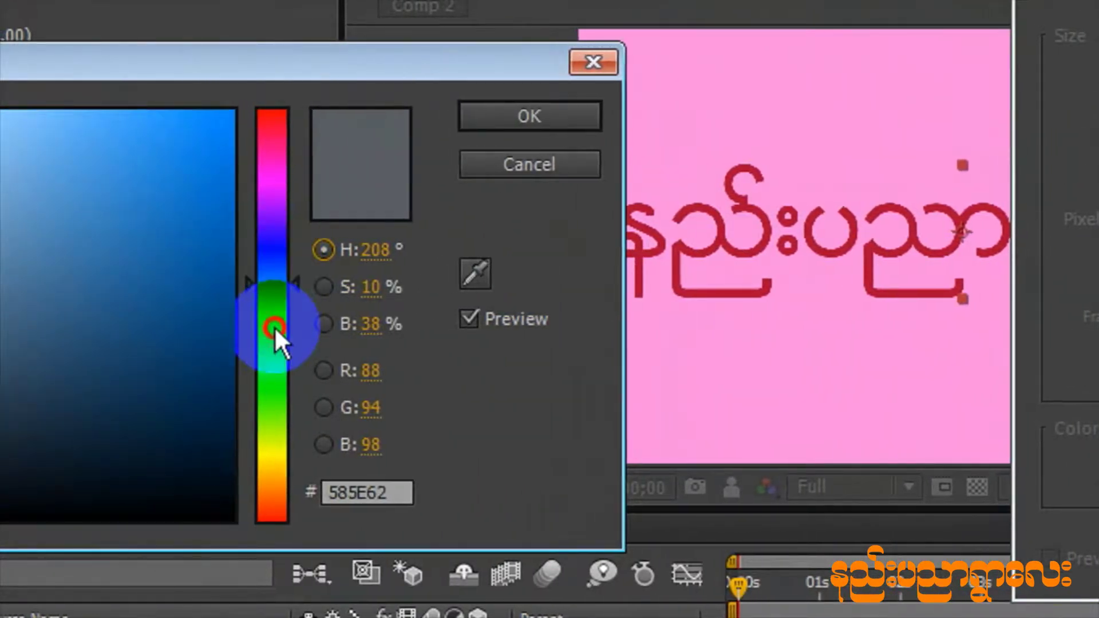
pyautogui.click(224, 166)
pyautogui.moveTo(224, 166); pyautogui.dragTo(234, 127)
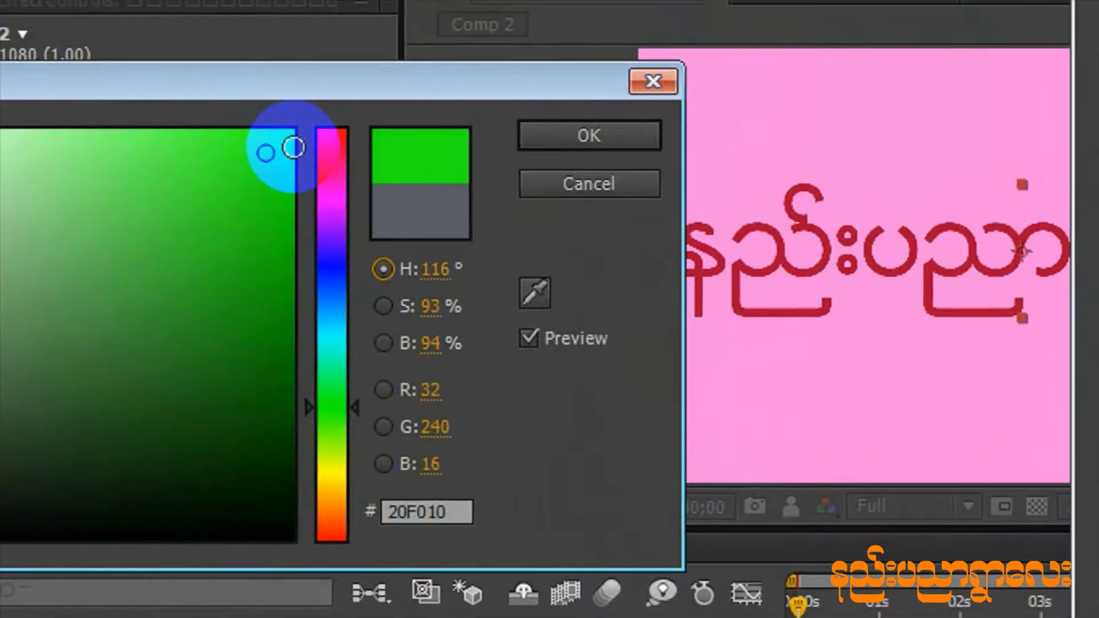
pyautogui.click(590, 135)
pyautogui.click(981, 492)
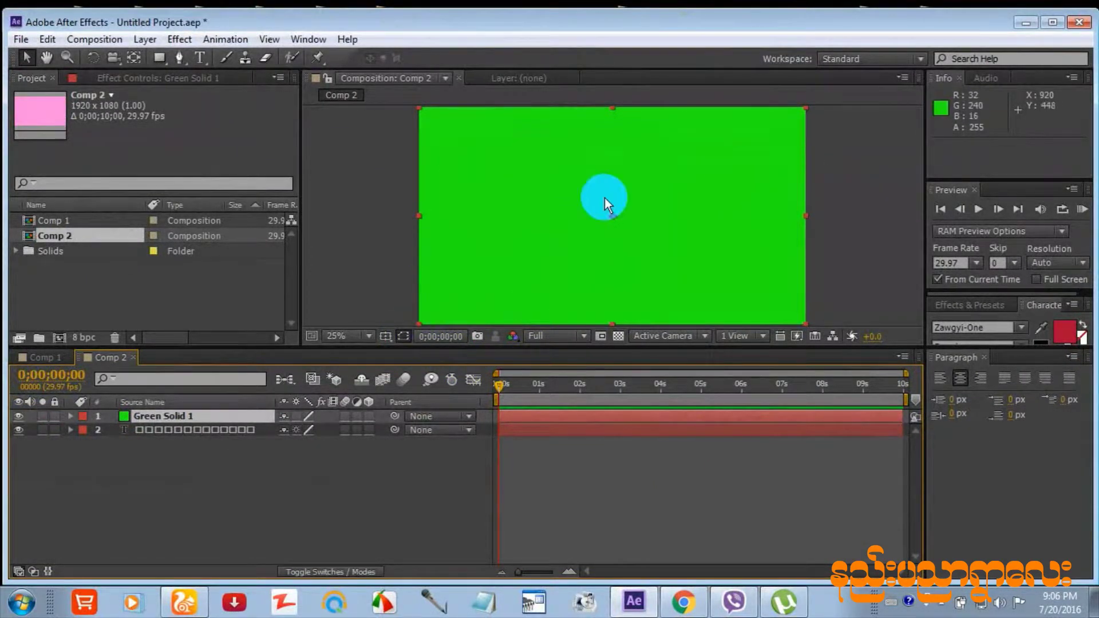
# - Activate the Pan Behind tool for the green solid, detach the Tools panel and close it
pyautogui.click(135, 58)
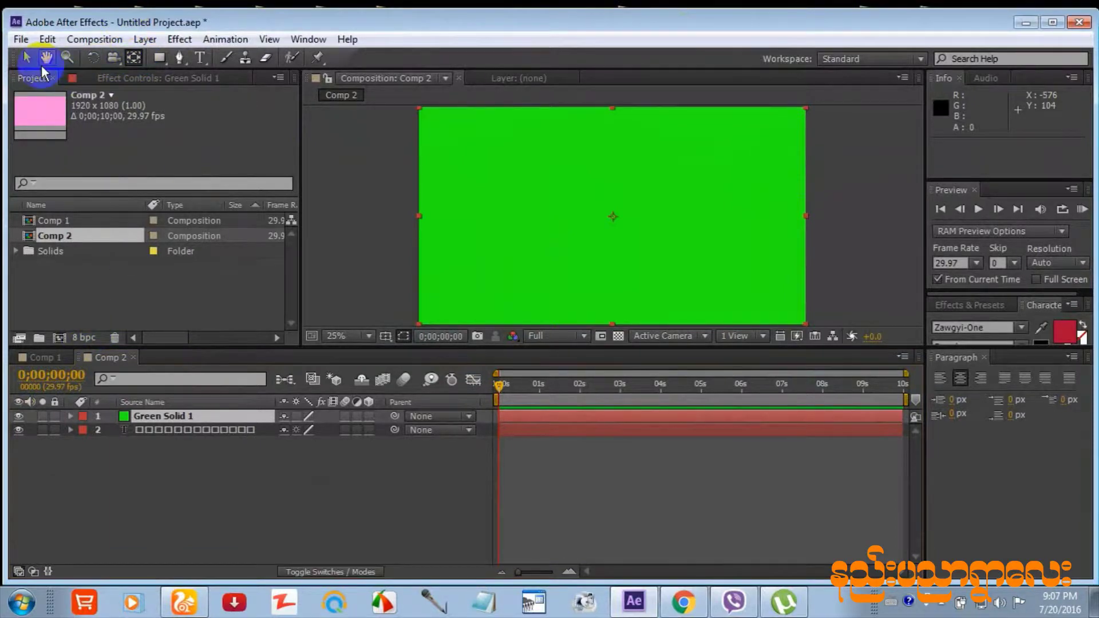
pyautogui.moveTo(14, 57); pyautogui.dragTo(14, 30)
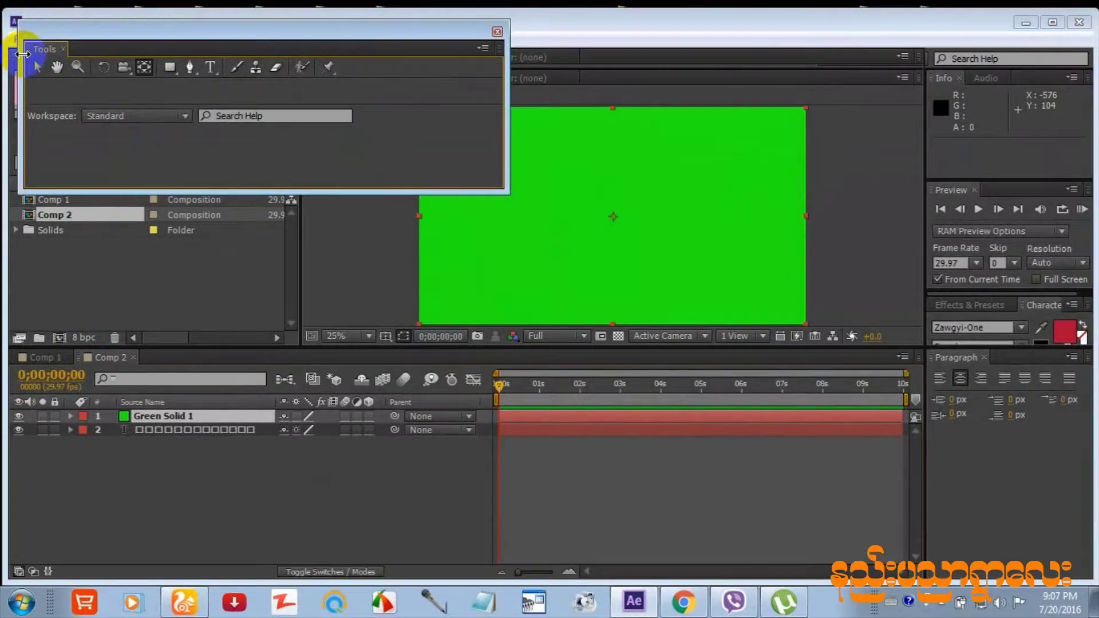
pyautogui.click(497, 33)
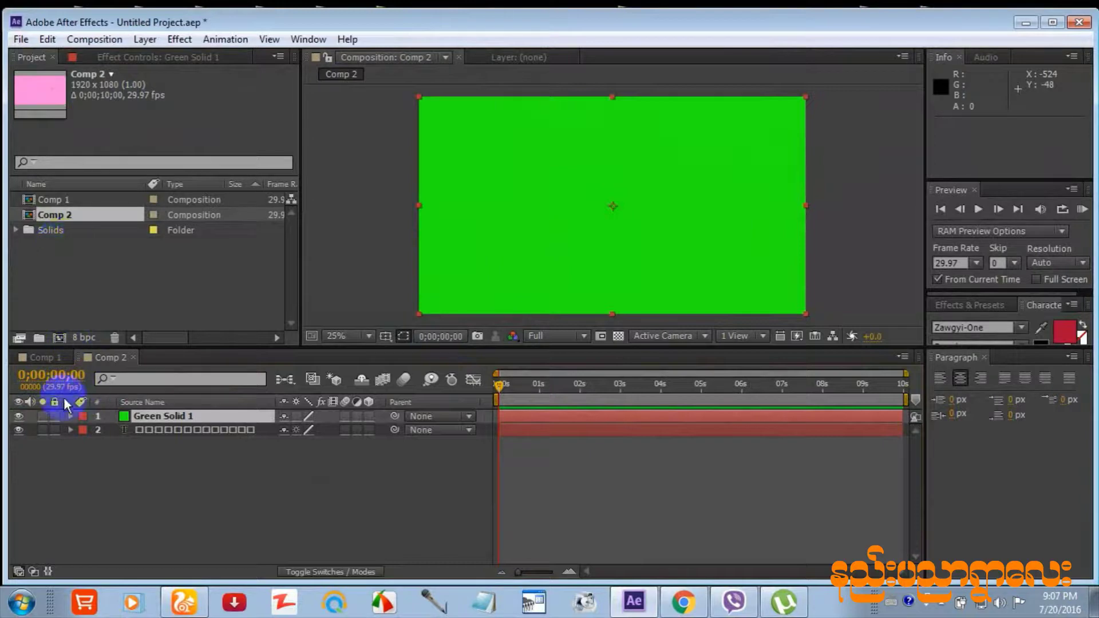
# - Scrub through Comp 1 to examine how the gray solid shrinks across the title text
pyautogui.click(49, 359)
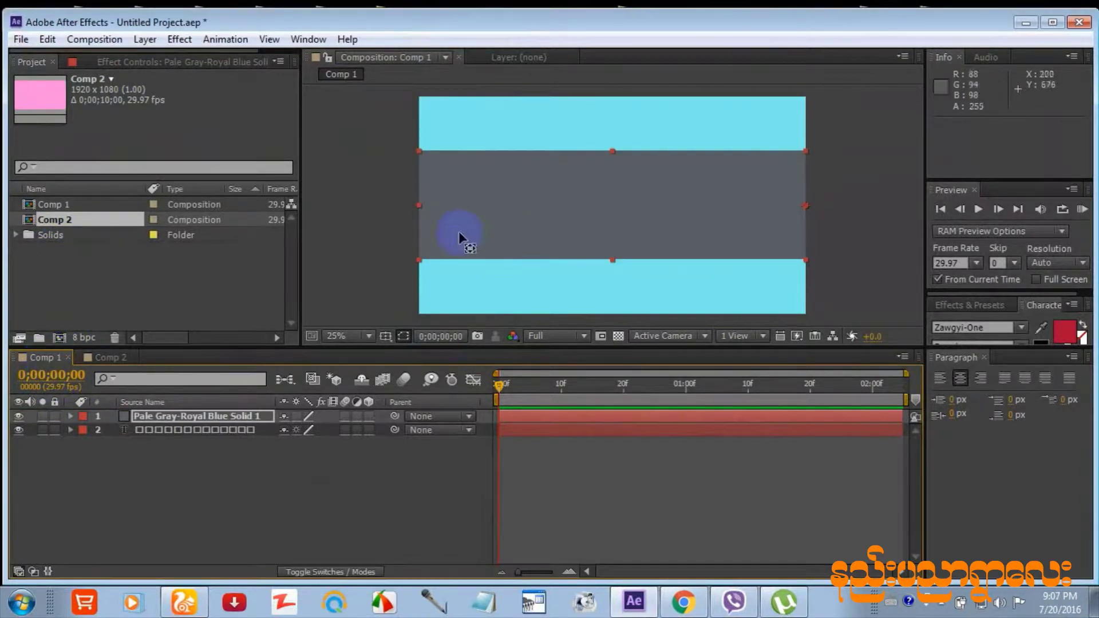
pyautogui.moveTo(531, 384); pyautogui.dragTo(633, 393)
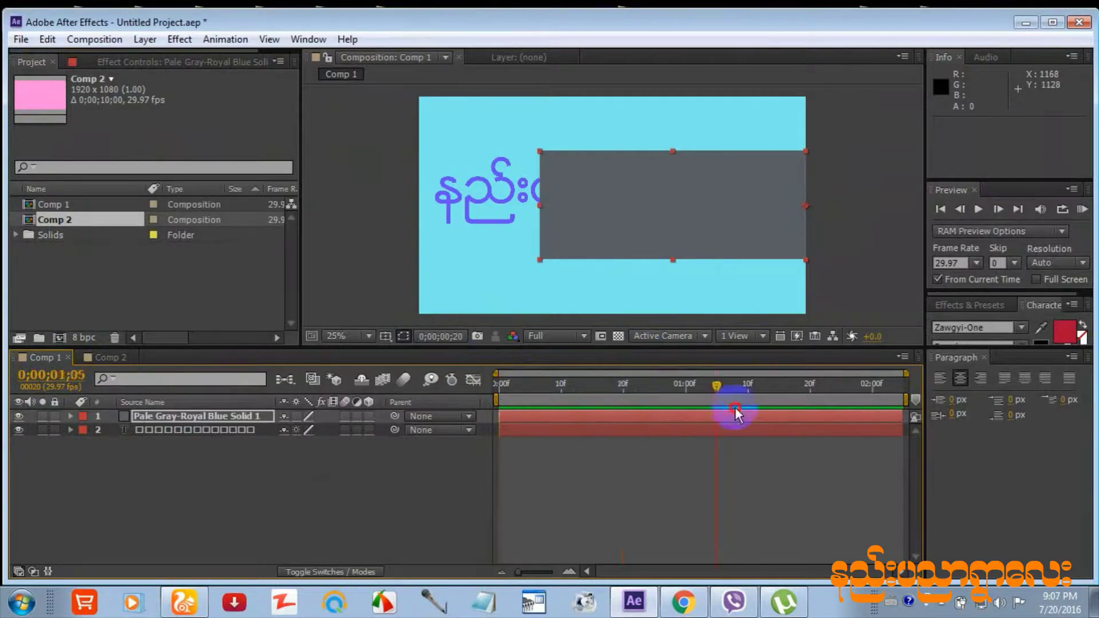
pyautogui.moveTo(735, 411); pyautogui.dragTo(795, 400)
pyautogui.moveTo(885, 408); pyautogui.dragTo(691, 389)
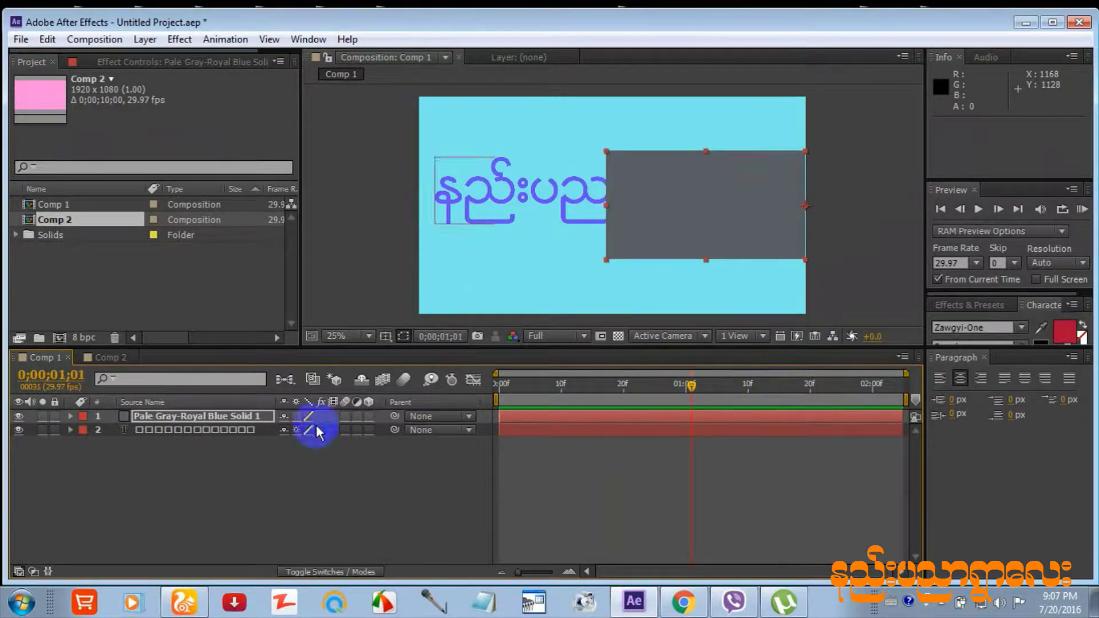
# - Show the gray solid's transform properties in Comp 1 and examine its Scale values from the first keyframe to the last
pyautogui.click(159, 420)
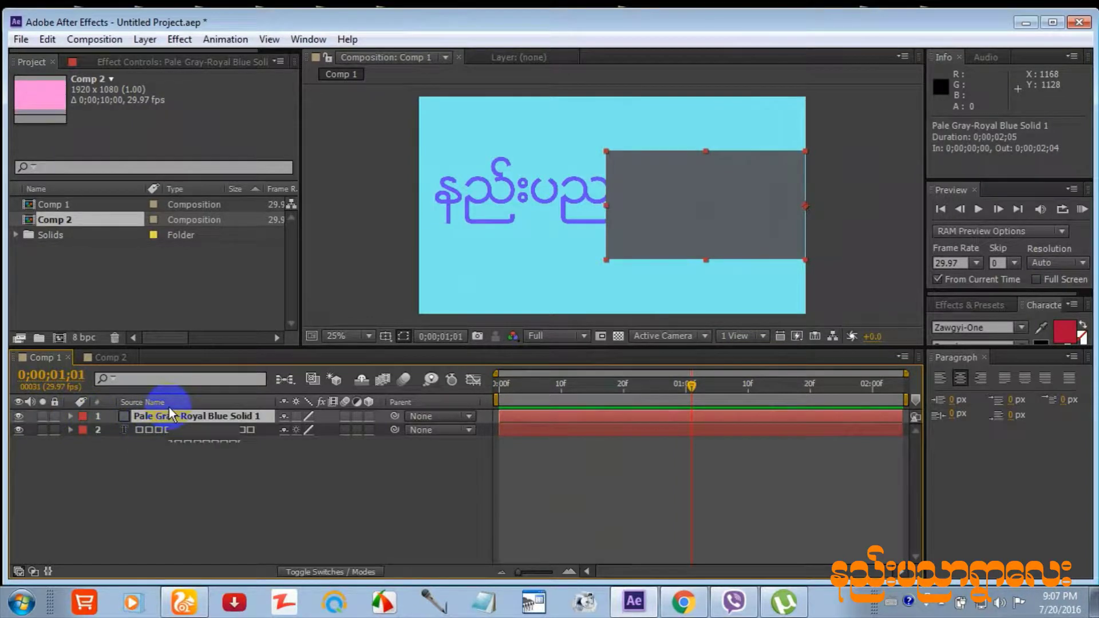
pyautogui.press('p')
pyautogui.click(71, 416)
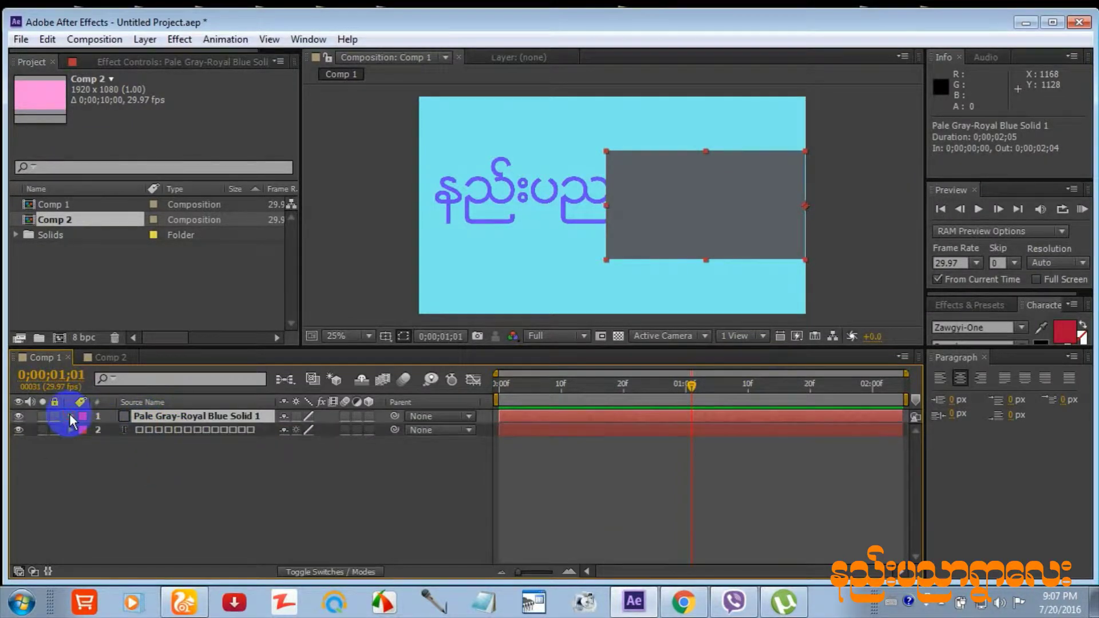
pyautogui.click(71, 416)
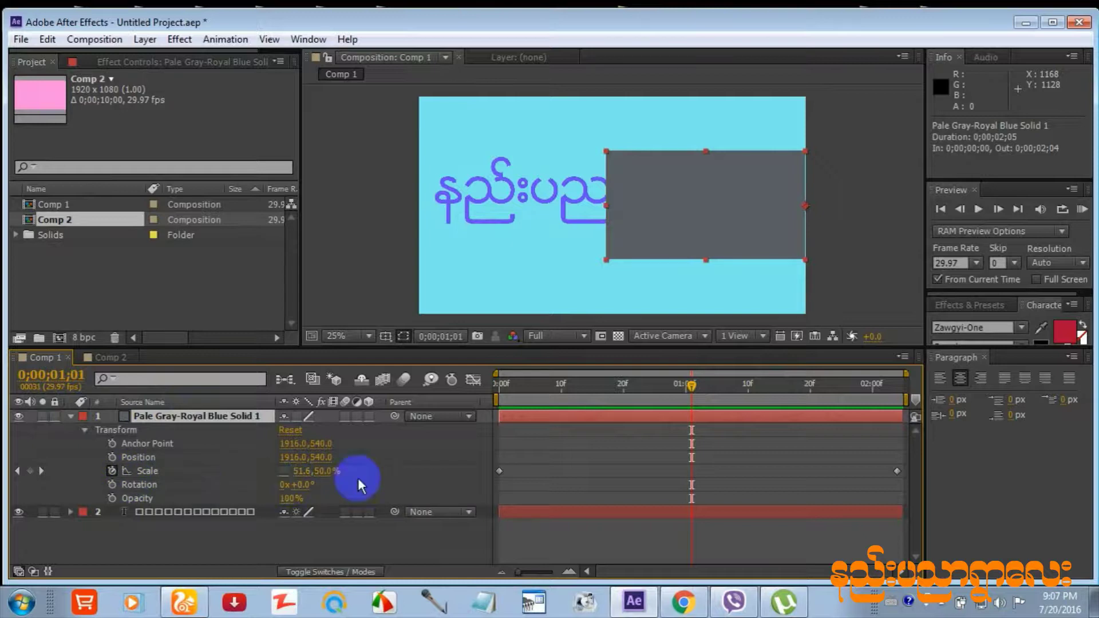
pyautogui.moveTo(689, 394); pyautogui.dragTo(501, 385)
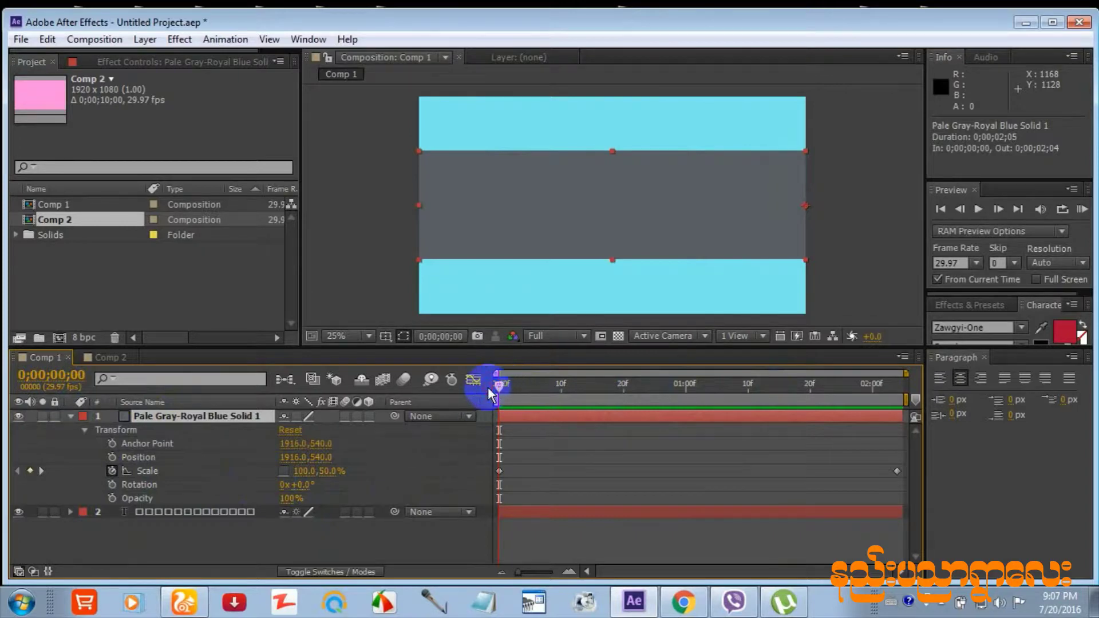
pyautogui.moveTo(750, 436); pyautogui.dragTo(935, 449)
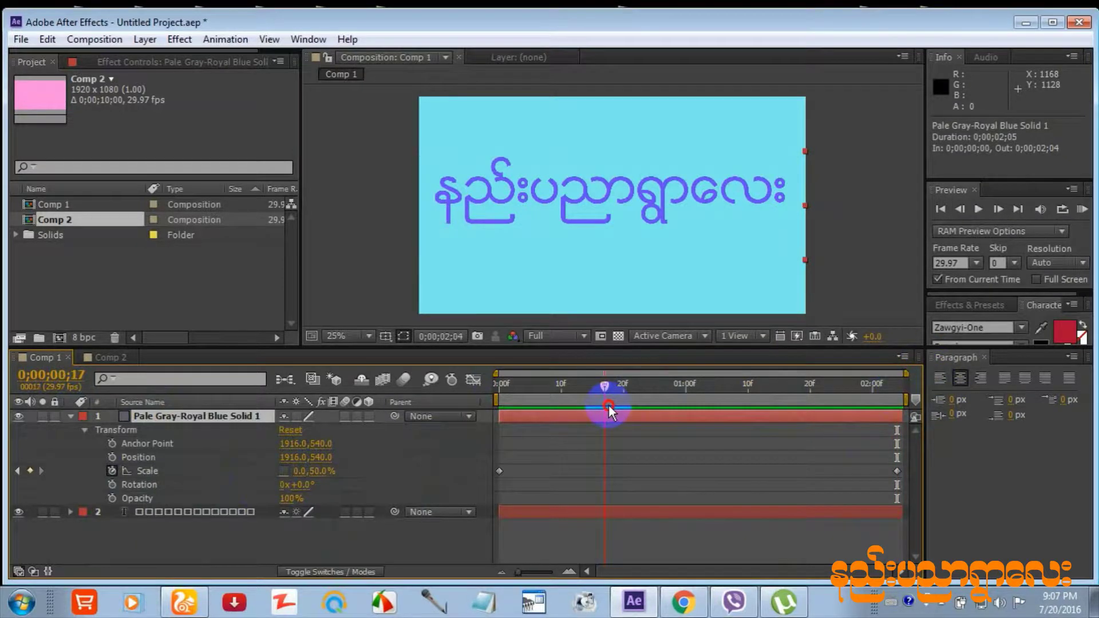
pyautogui.moveTo(609, 409); pyautogui.dragTo(574, 409)
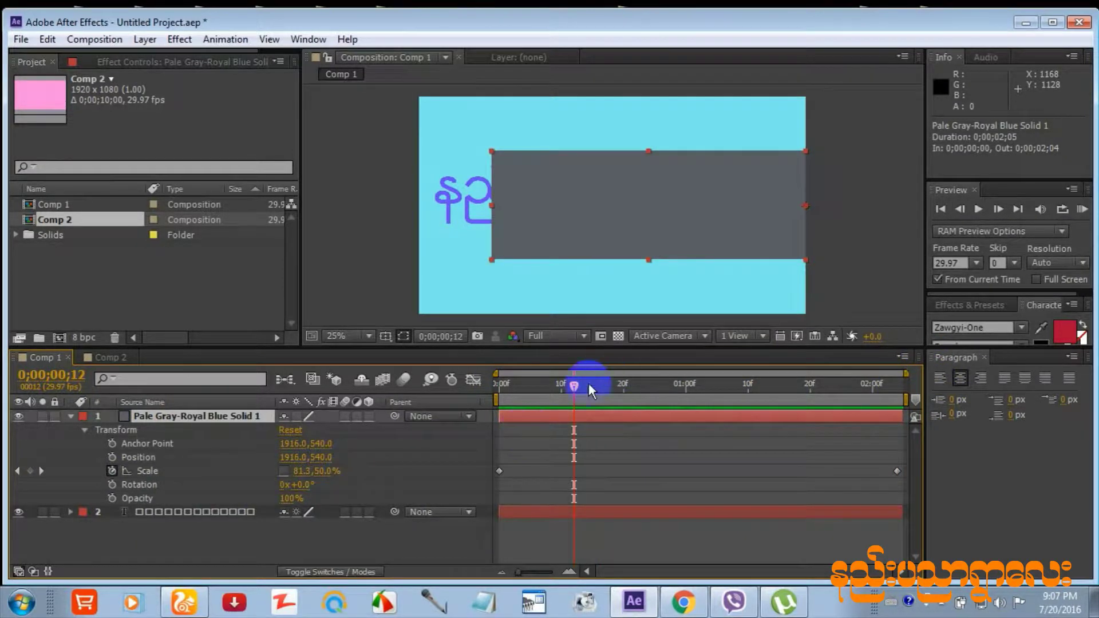
pyautogui.moveTo(572, 386); pyautogui.dragTo(483, 385)
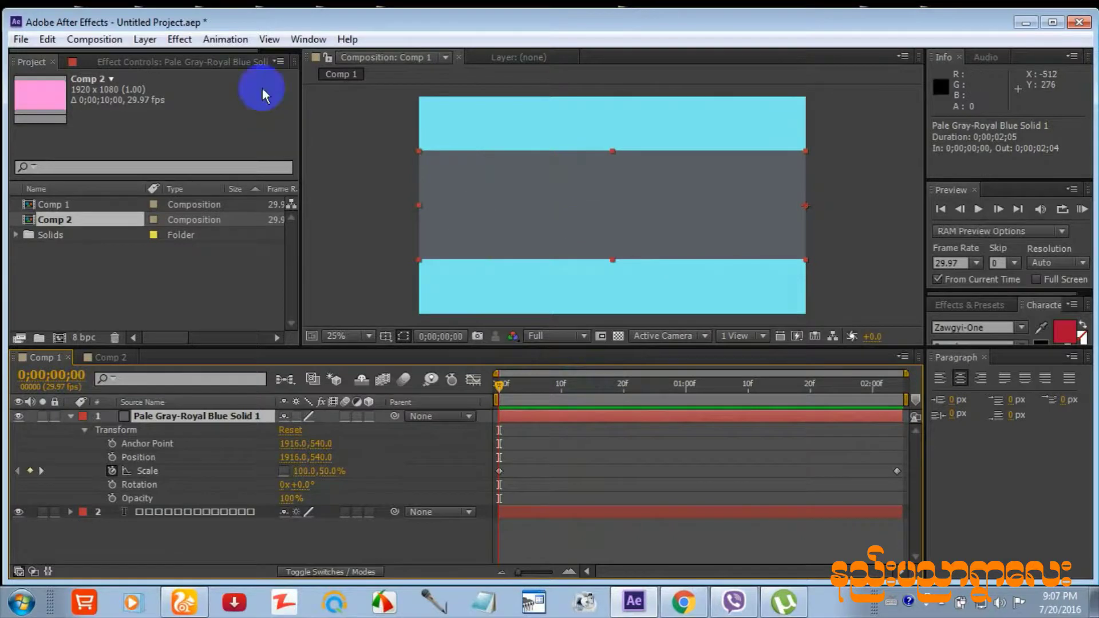
# - Compare the solid at the first frame in Comp 2 and Comp 1, ending in Comp 2
pyautogui.click(108, 358)
pyautogui.click(570, 298)
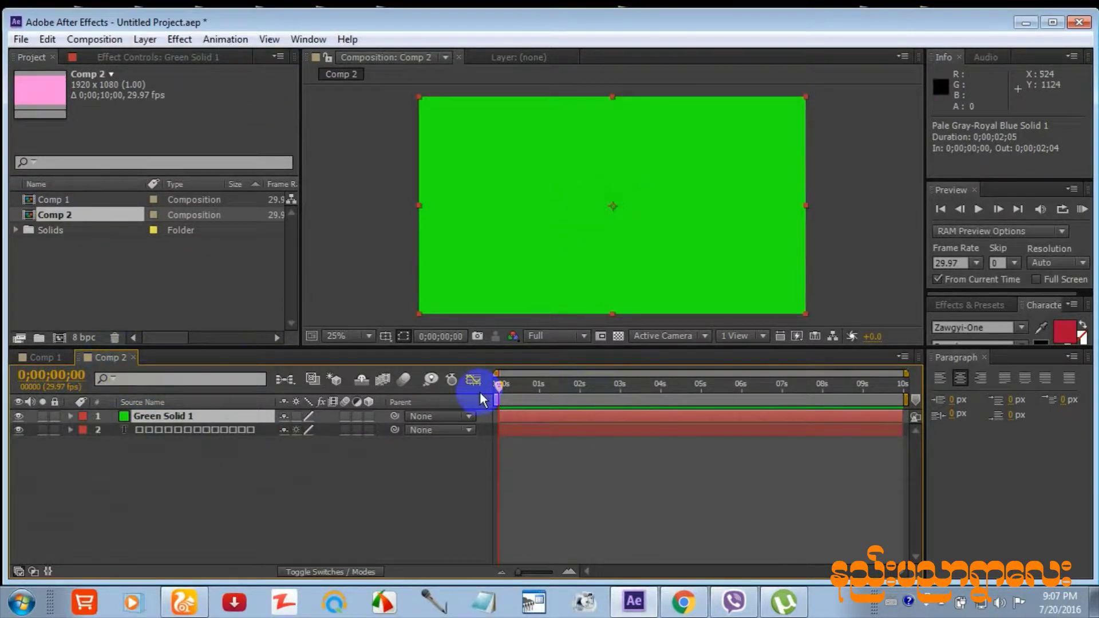
pyautogui.click(41, 357)
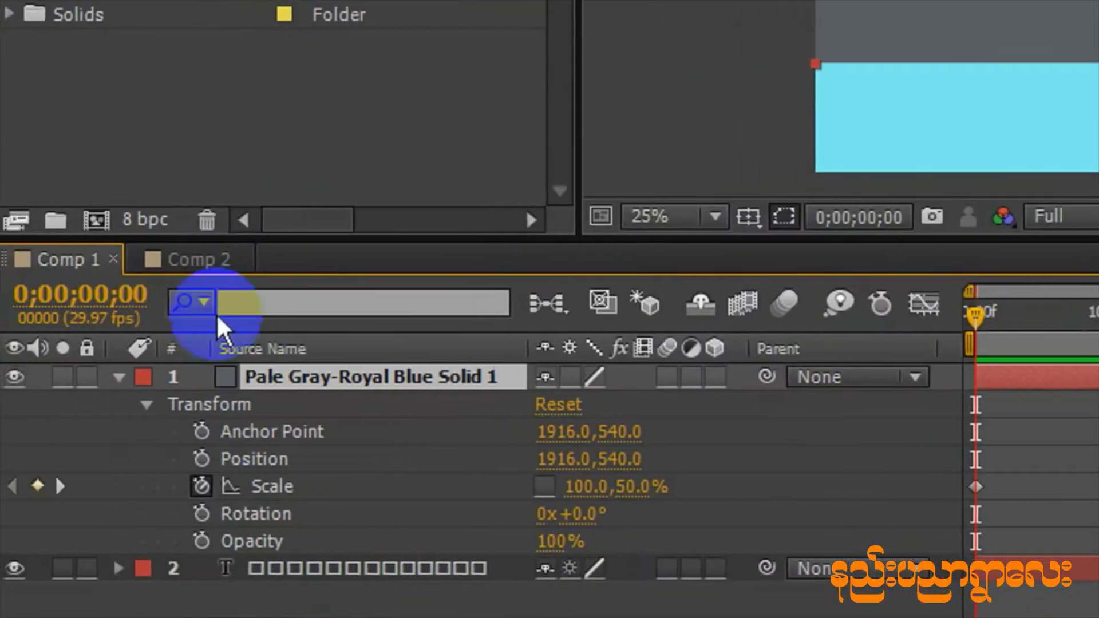
pyautogui.click(223, 259)
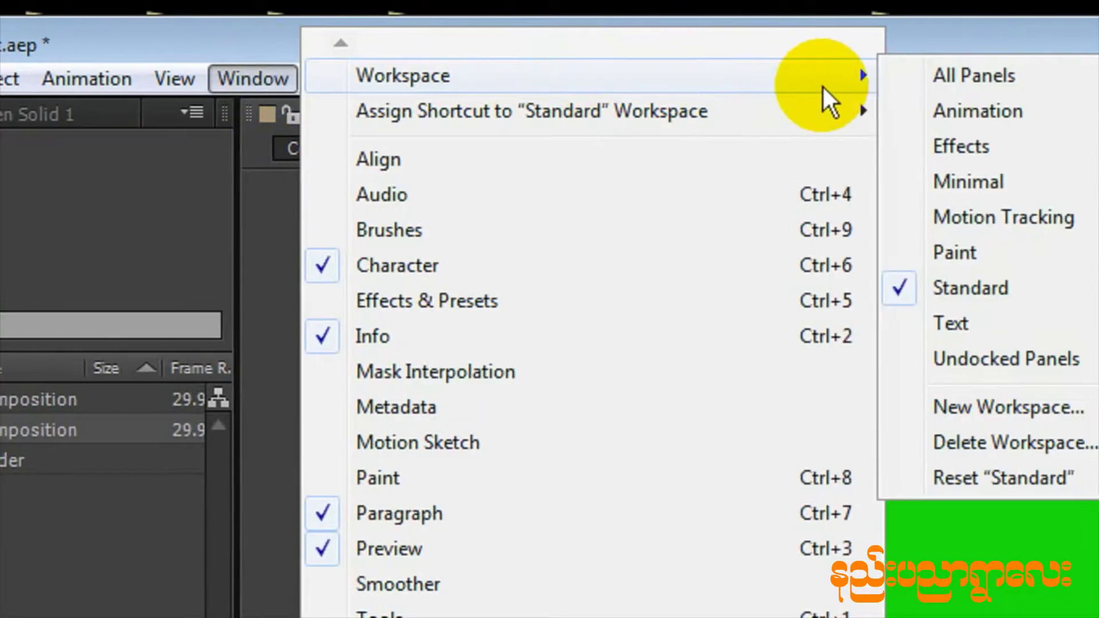
# - Reset the Standard workspace to its original layout so that the Tools panel is restored
pyautogui.click(994, 28)
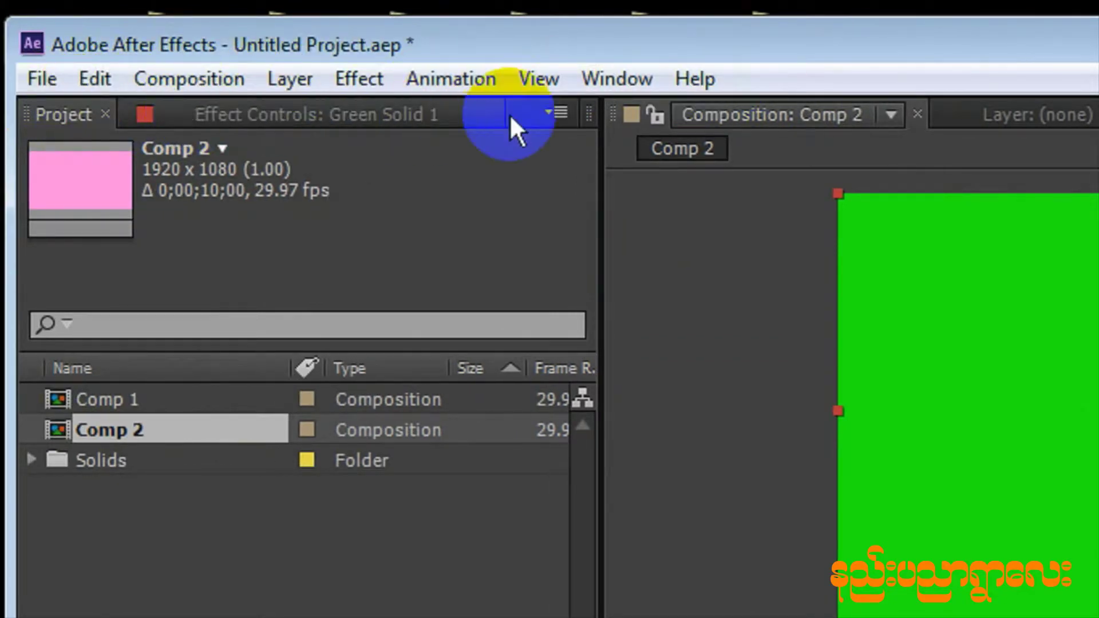
pyautogui.click(640, 80)
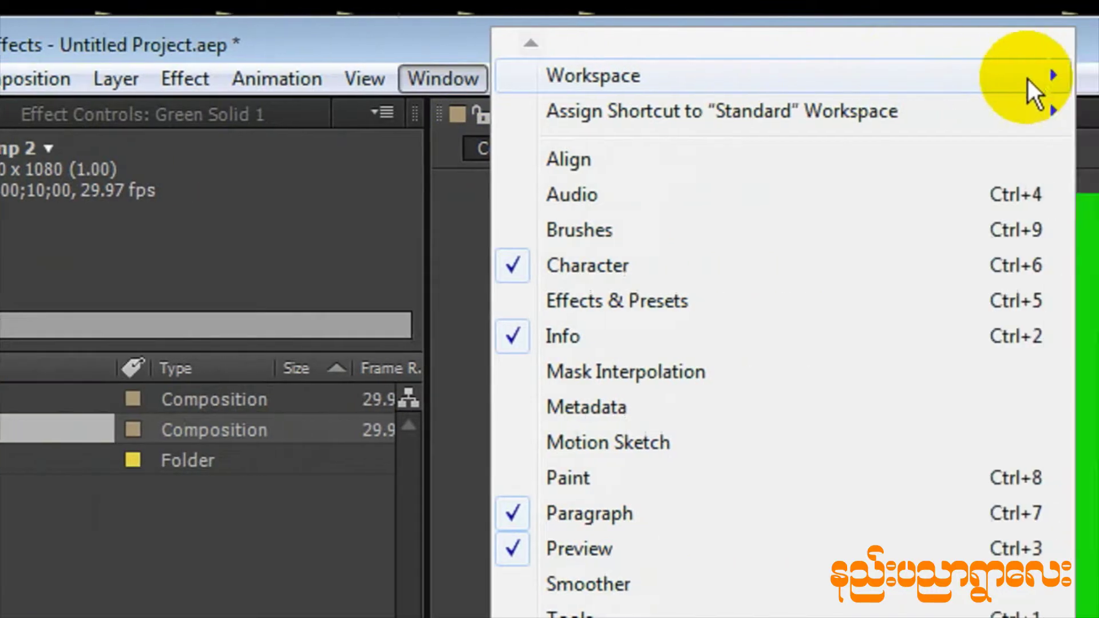
pyautogui.moveTo(1076, 76)
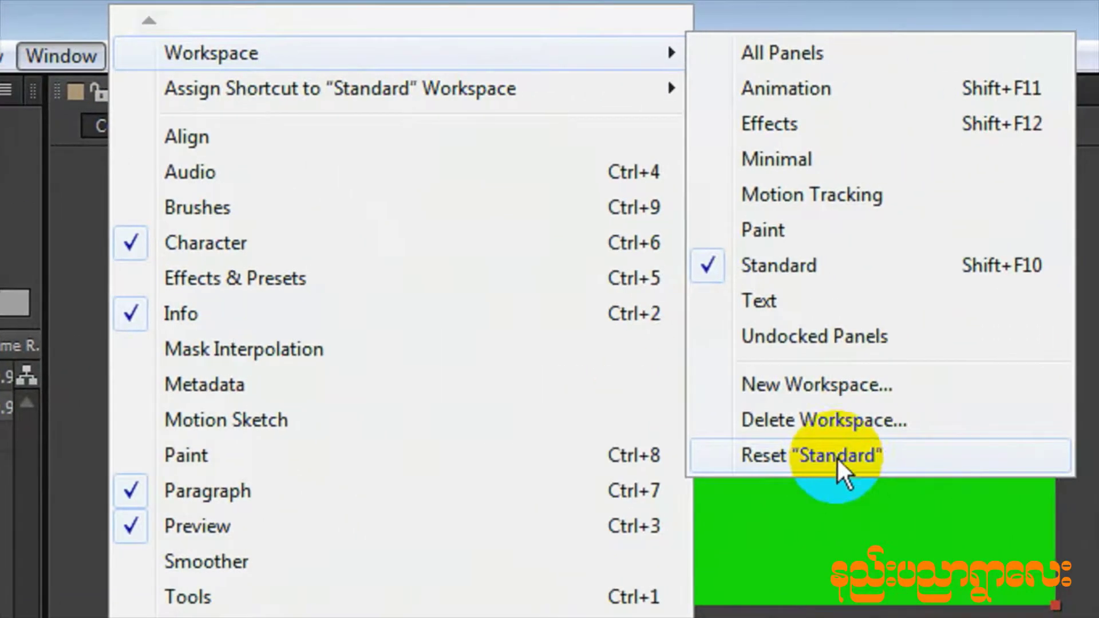
pyautogui.click(856, 470)
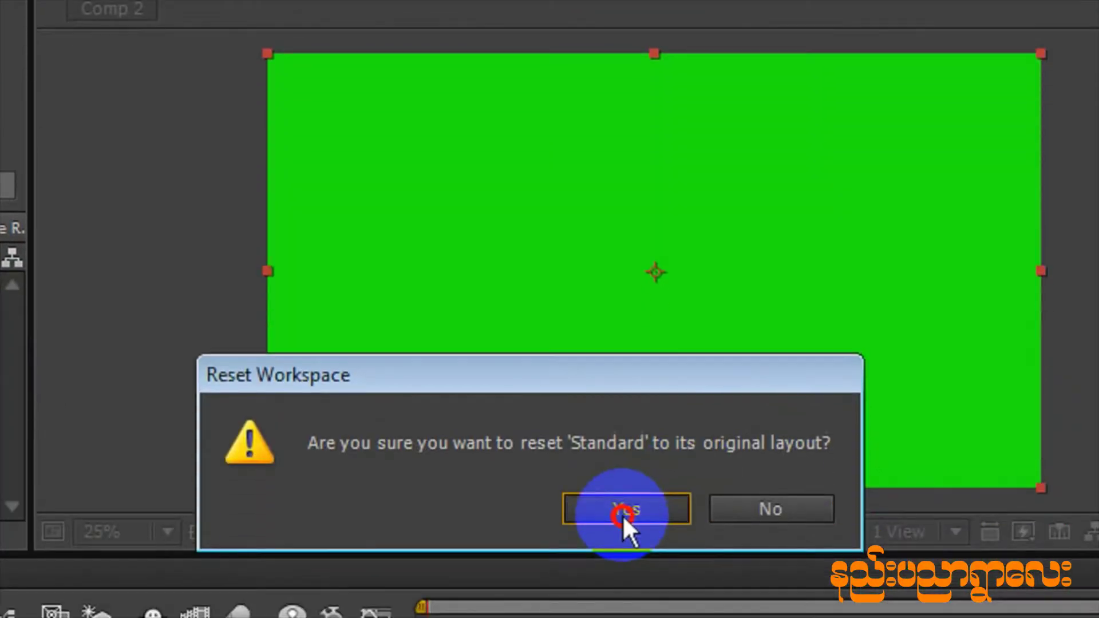
pyautogui.click(626, 612)
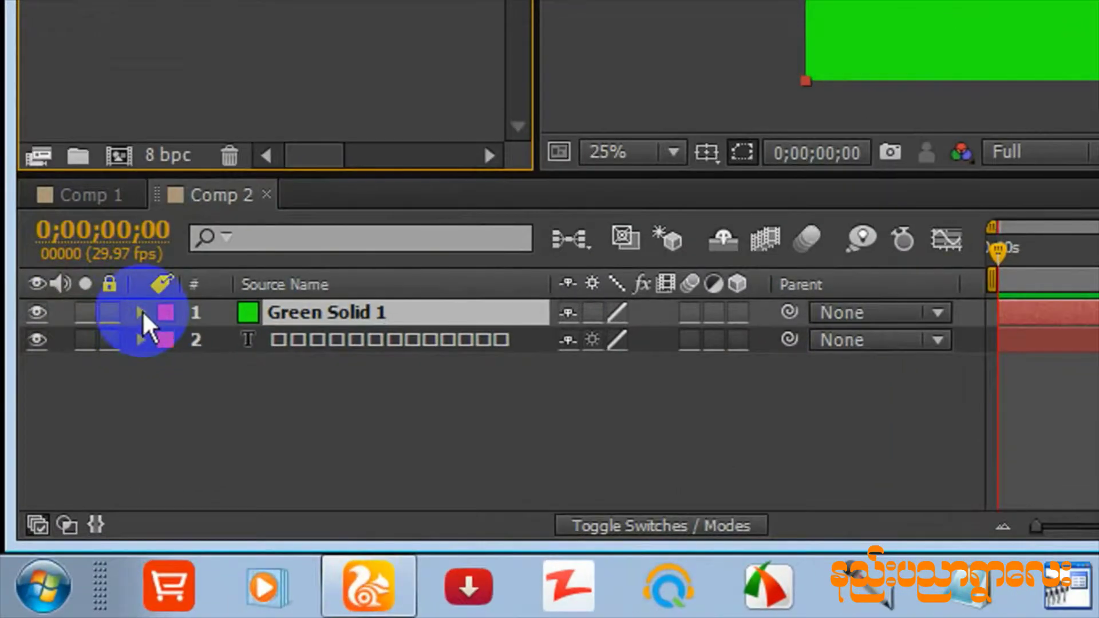
# - Reveal the transform properties of the green solid in Comp 2 and select the layer
pyautogui.click(70, 466)
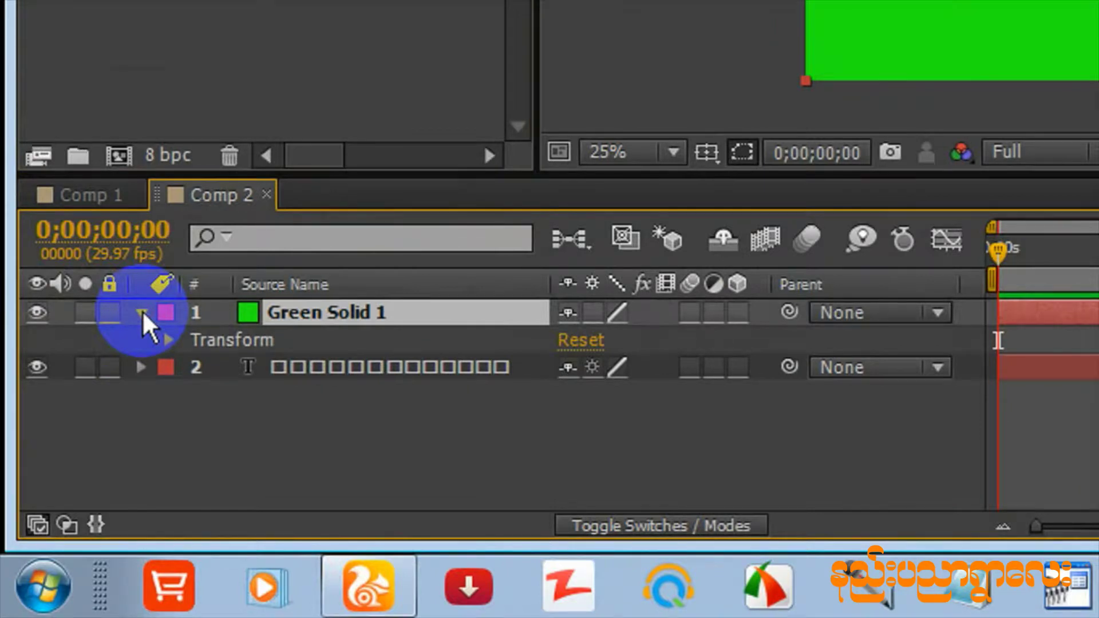
pyautogui.click(177, 335)
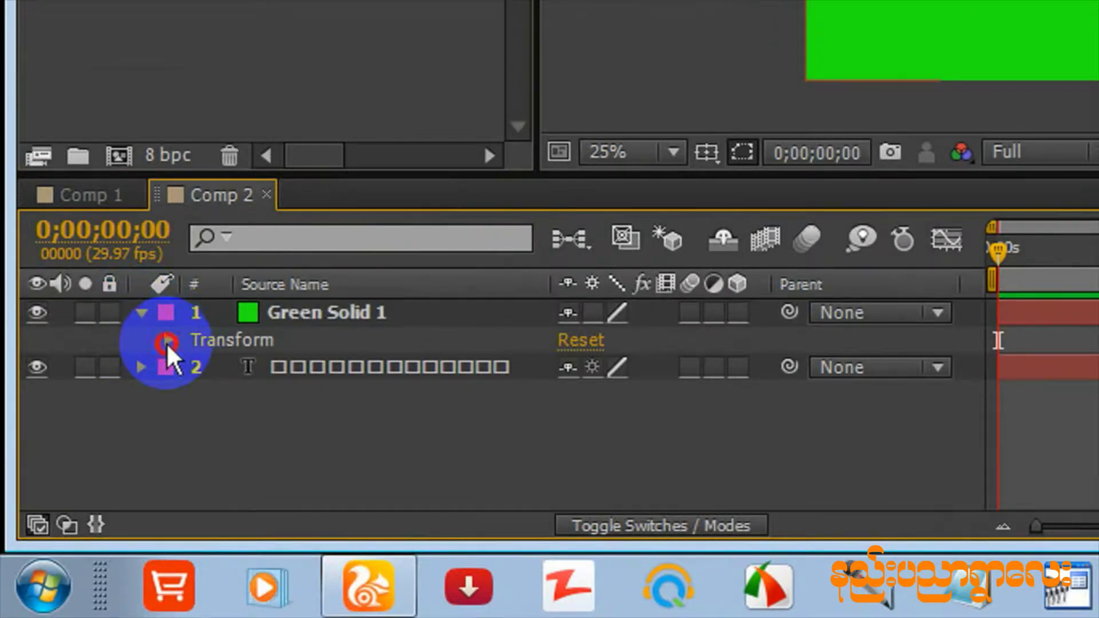
pyautogui.click(167, 341)
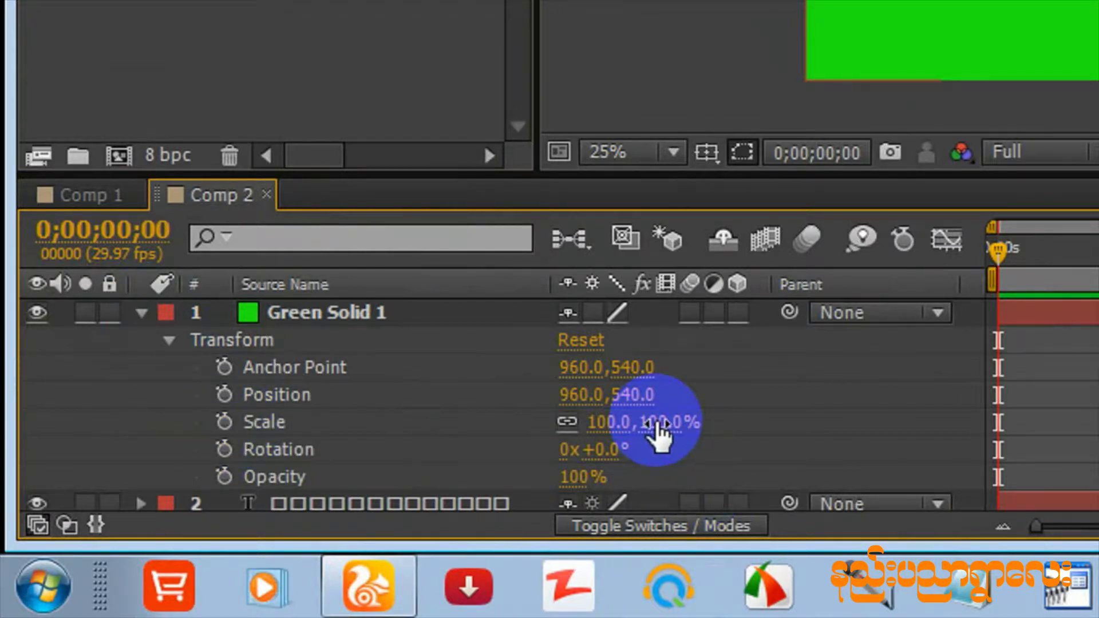
pyautogui.click(305, 313)
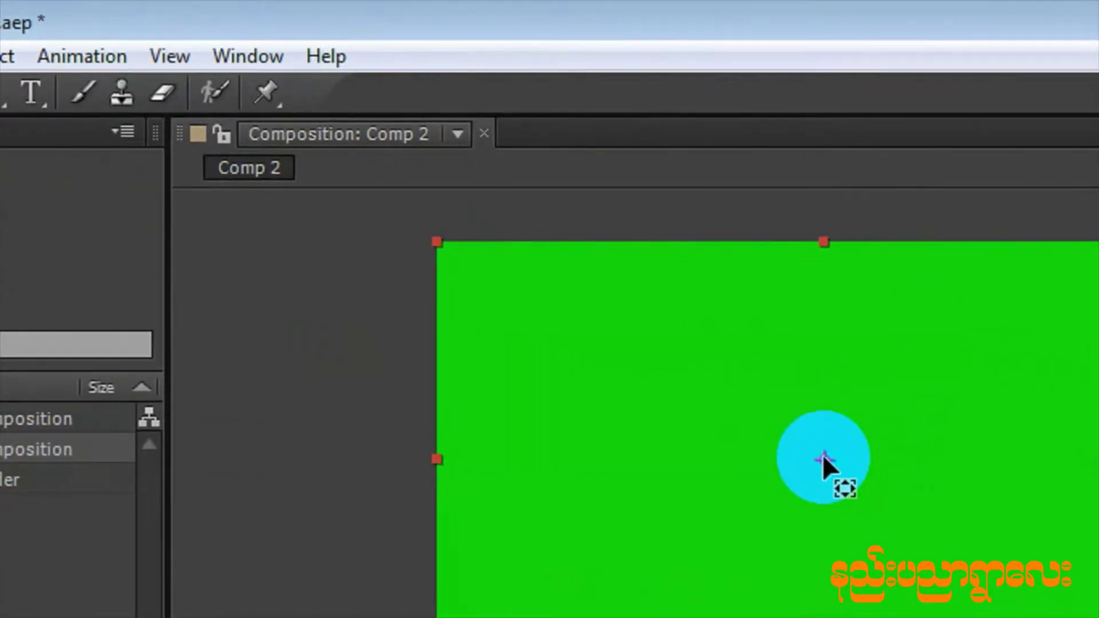
# - Try moving the green solid's anchor point from its center to the middle of its top edge, and undo the move
pyautogui.moveTo(822, 454); pyautogui.dragTo(823, 458)
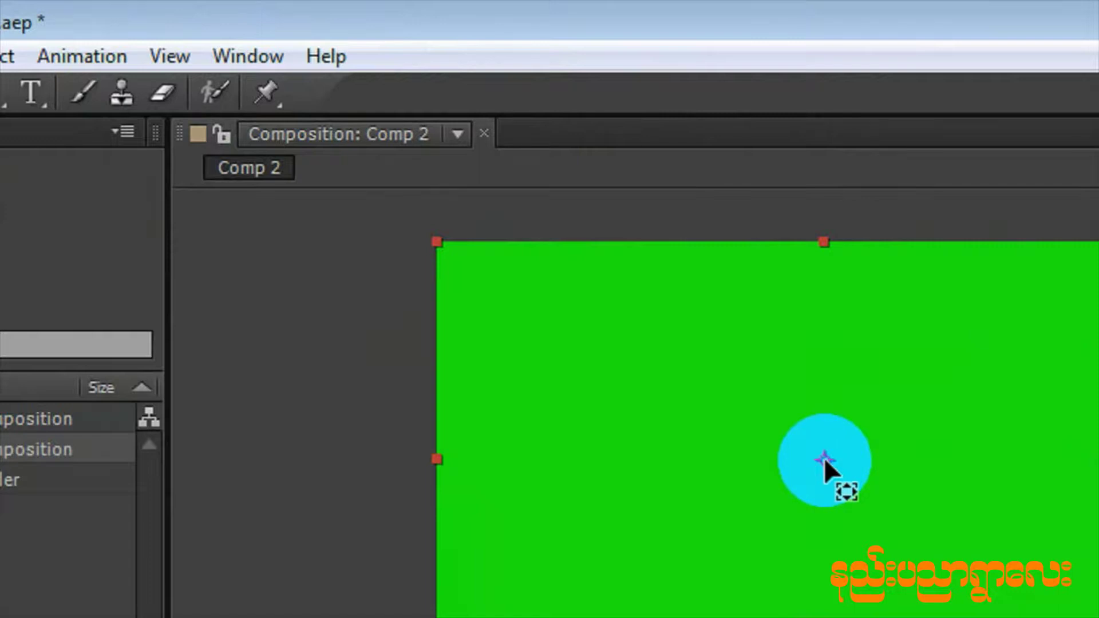
pyautogui.moveTo(823, 458)
pyautogui.mouseDown()
pyautogui.moveTo(814, 236)
pyautogui.moveTo(820, 267)
pyautogui.mouseUp()
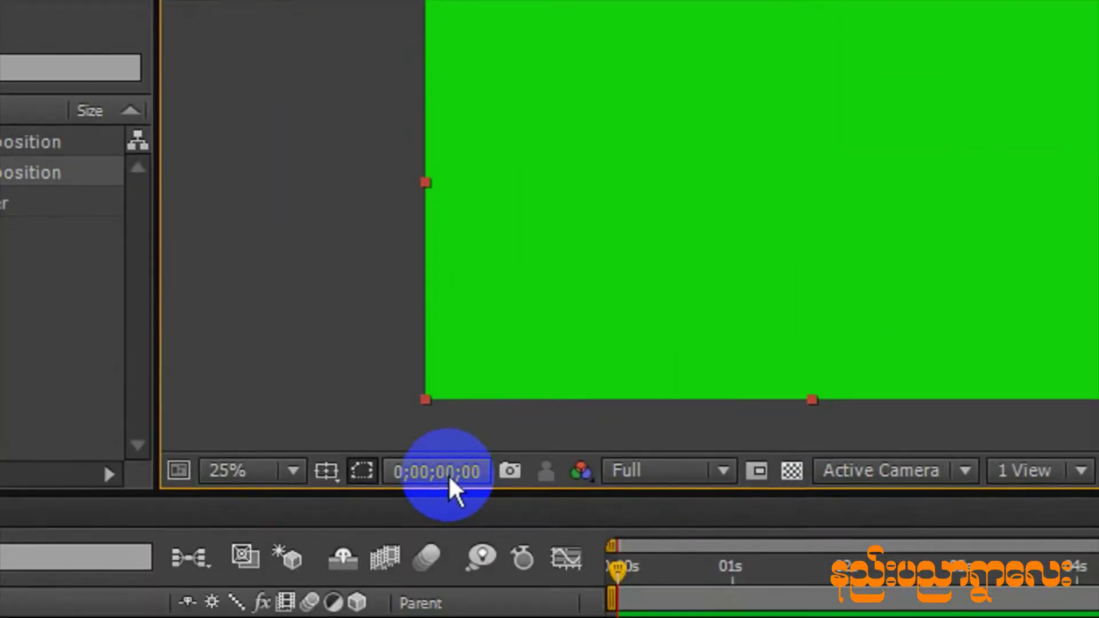
pyautogui.moveTo(763, 100); pyautogui.dragTo(801, 130)
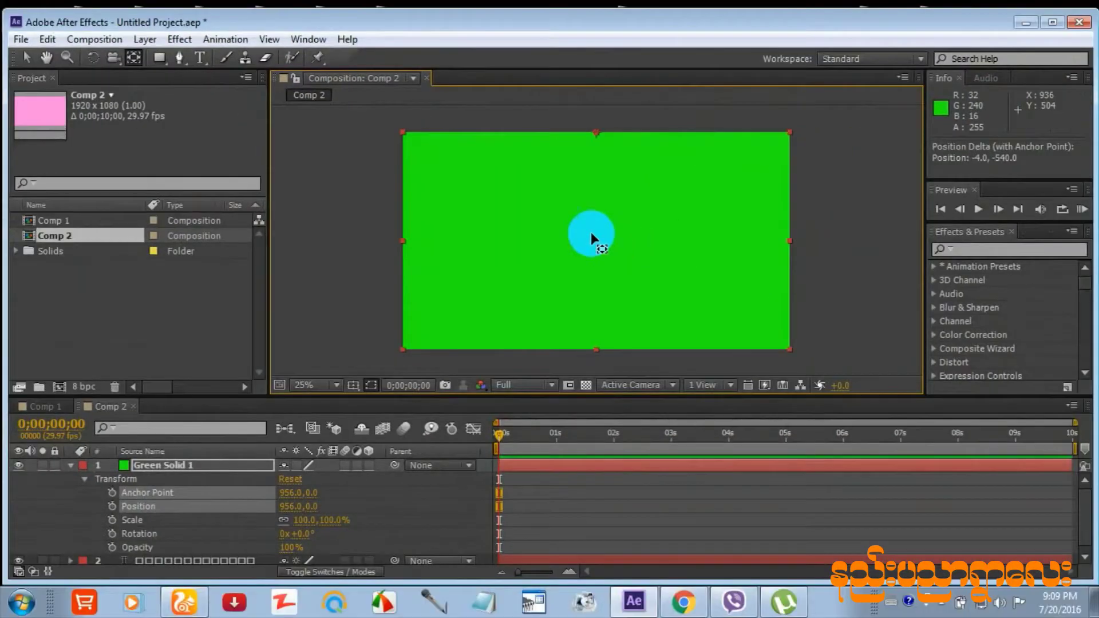
pyautogui.hotkey('ctrl', 'z')
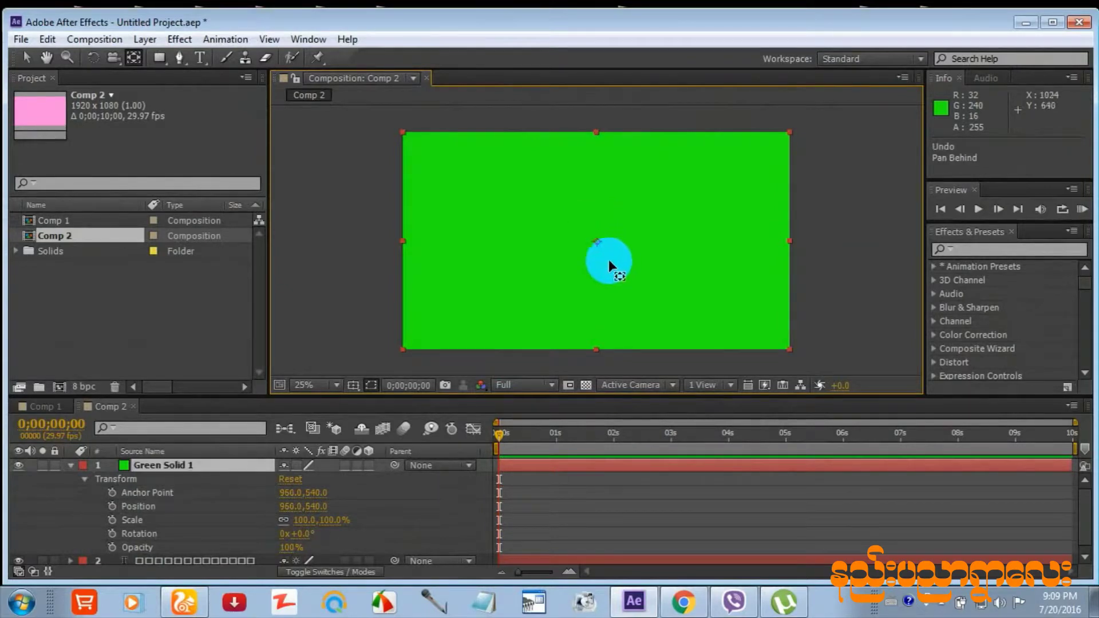
# - Move the green solid's anchor point to the middle of its top edge, about 956, 4, and add a Scale keyframe at the first frame
pyautogui.moveTo(595, 239); pyautogui.dragTo(600, 139)
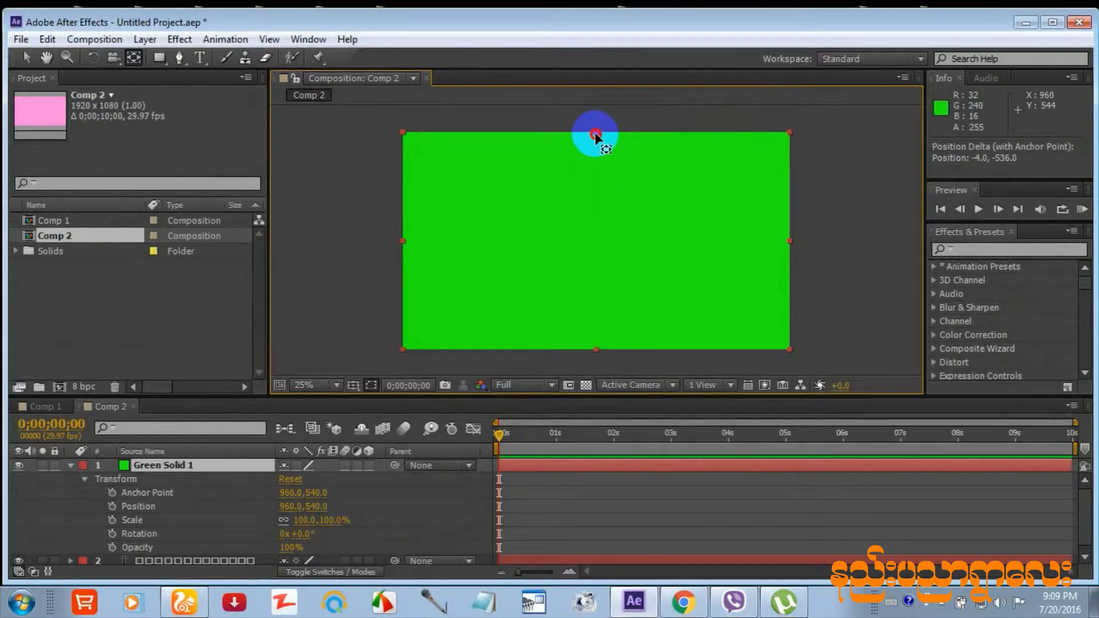
pyautogui.moveTo(596, 134); pyautogui.dragTo(595, 133)
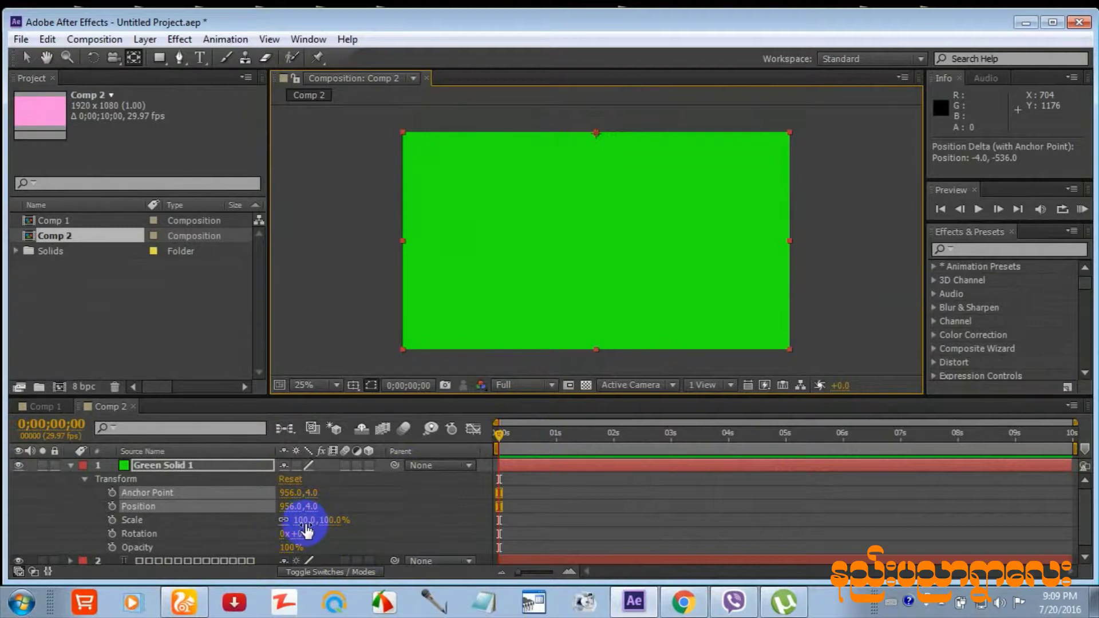
pyautogui.click(493, 435)
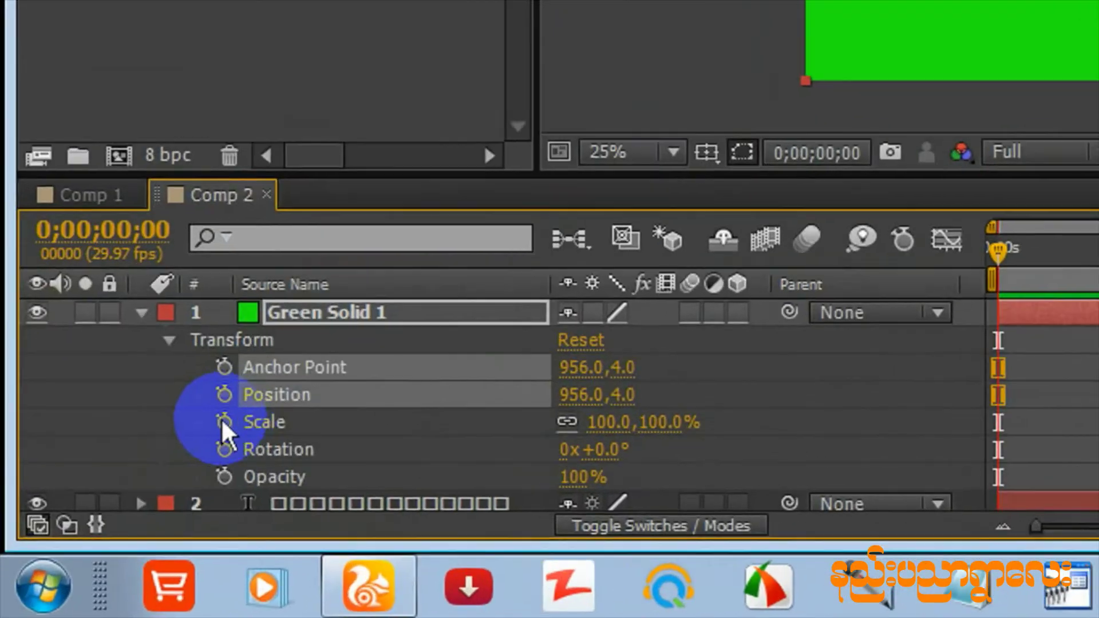
pyautogui.click(112, 520)
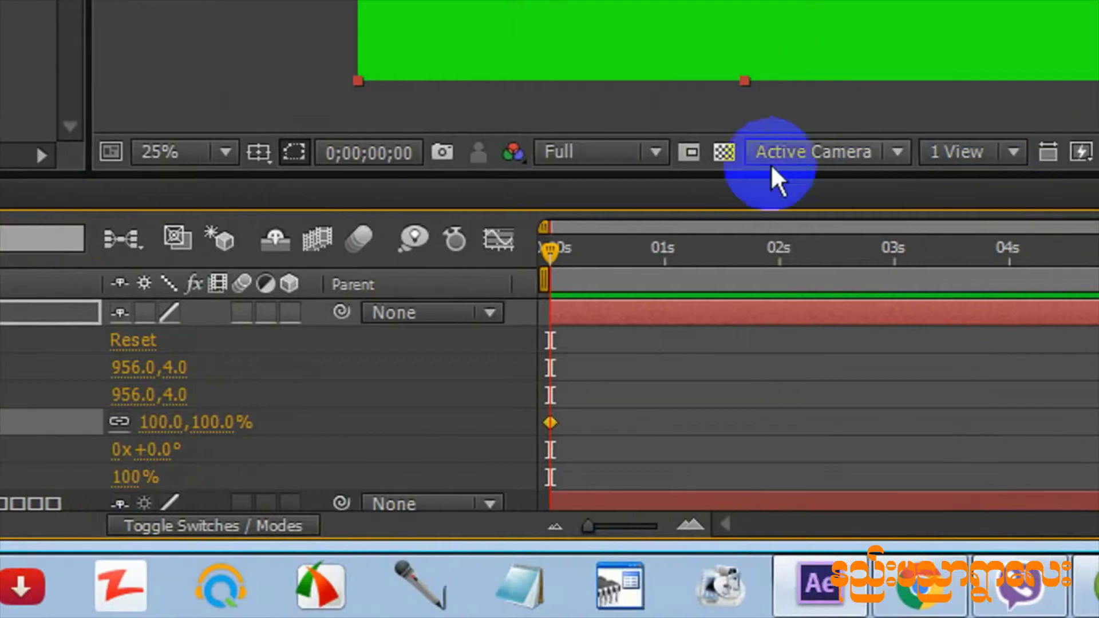
# - At 0;00;05;01, unlink the green solid's Scale proportions and set its horizontal scale to 0%
pyautogui.moveTo(547, 247); pyautogui.dragTo(474, 294)
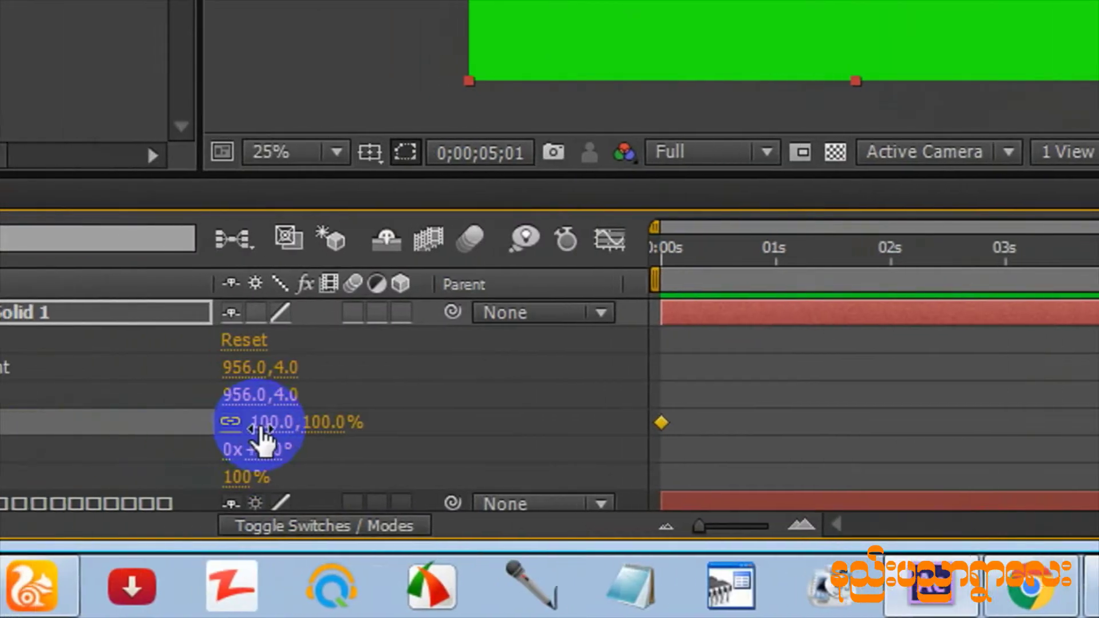
pyautogui.click(272, 420)
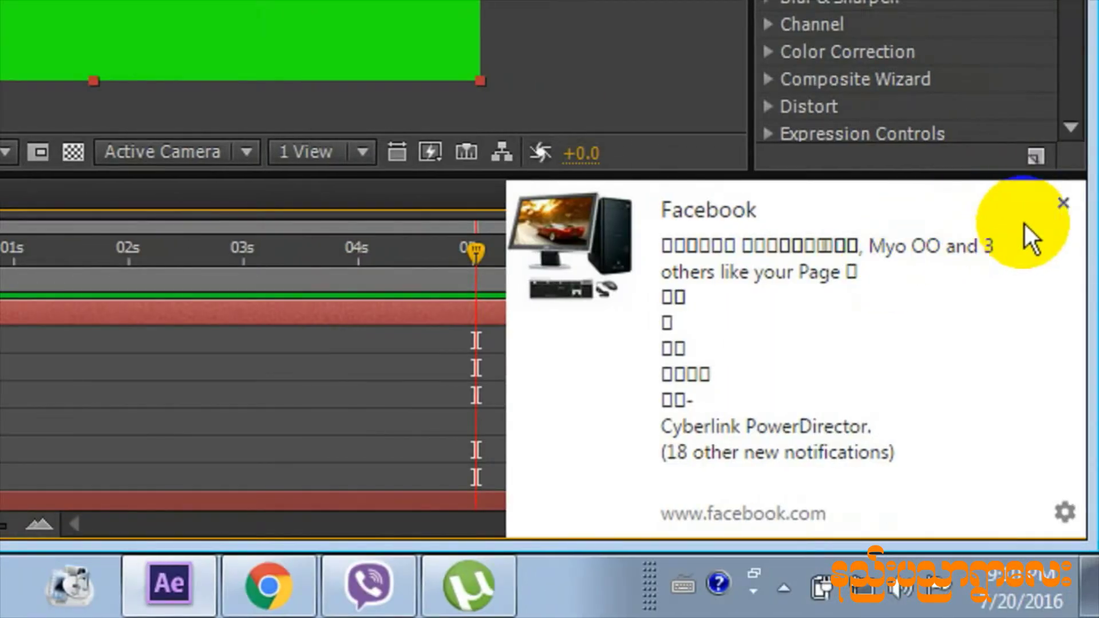
pyautogui.click(1063, 203)
pyautogui.click(46, 422)
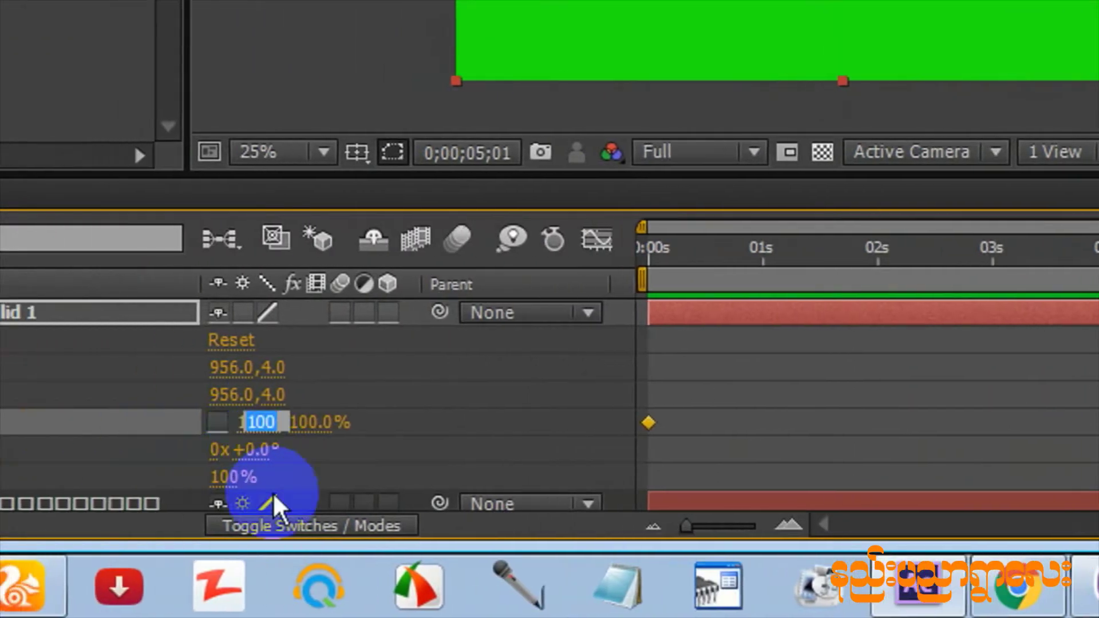
pyautogui.write('□')
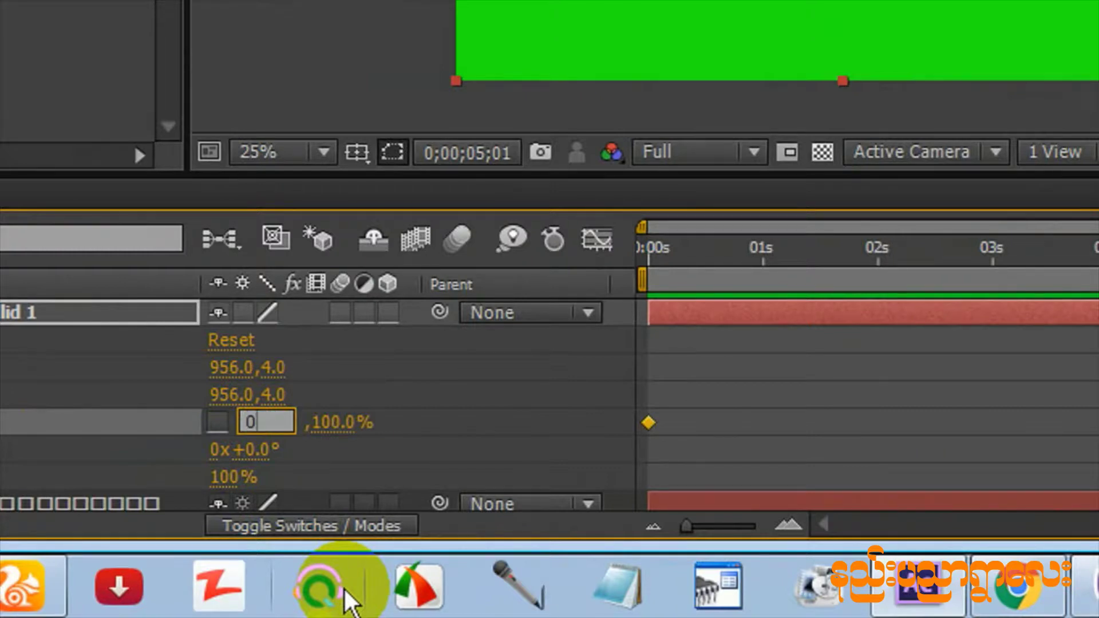
pyautogui.press('Return')
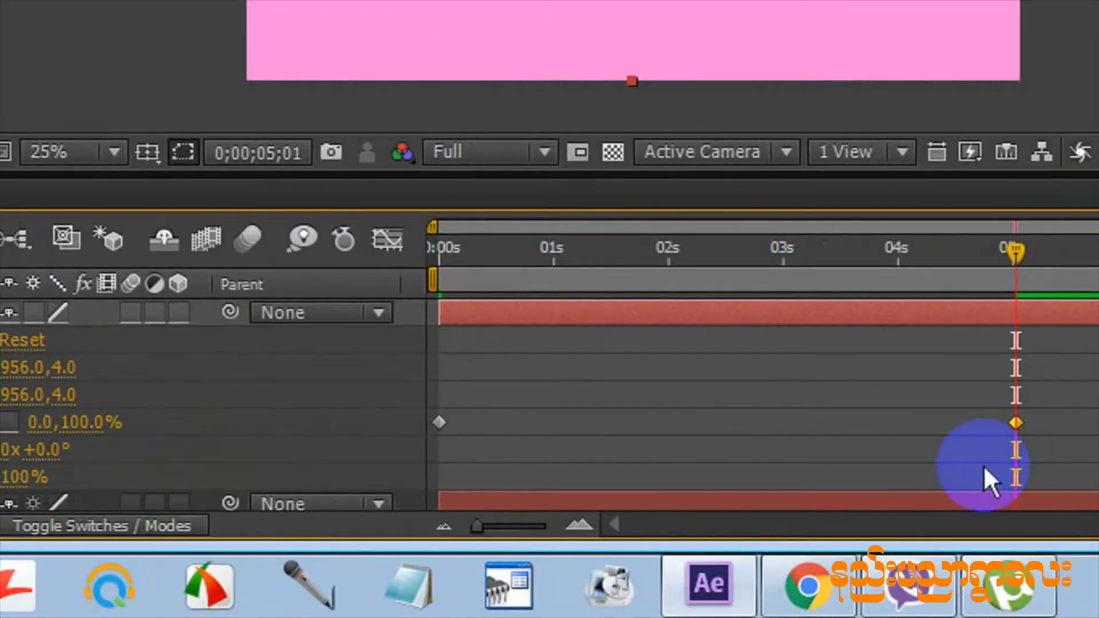
# - Return to the first frame of Comp 2 and run a RAM preview of the green solid's reveal
pyautogui.moveTo(1016, 251); pyautogui.dragTo(697, 267)
pyautogui.moveTo(537, 267); pyautogui.dragTo(276, 241)
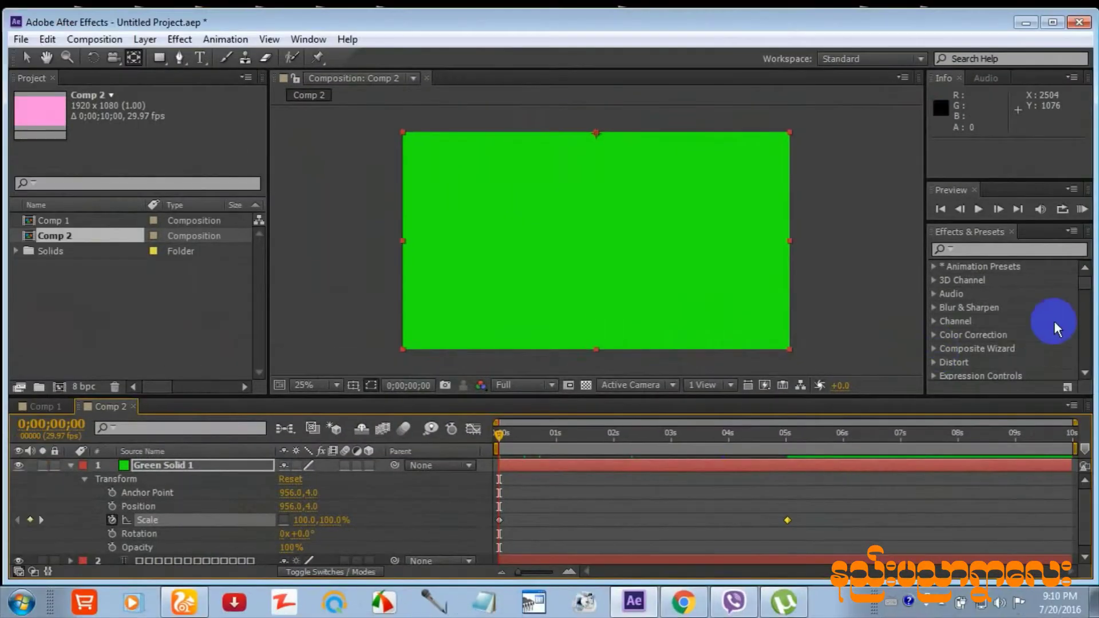
pyautogui.click(1081, 209)
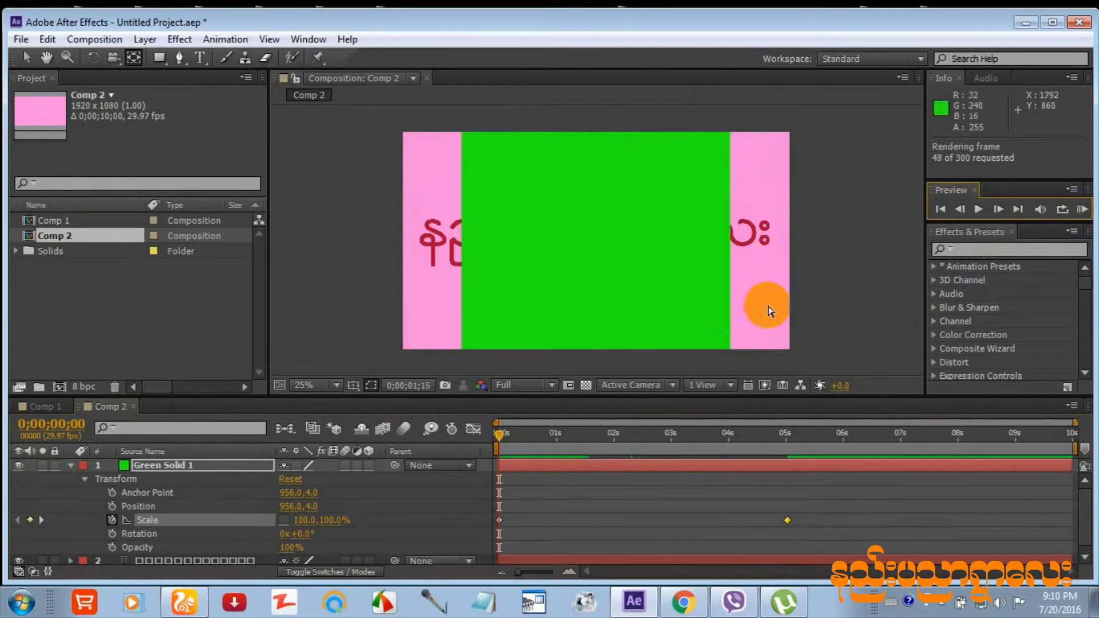
pyautogui.click(1083, 210)
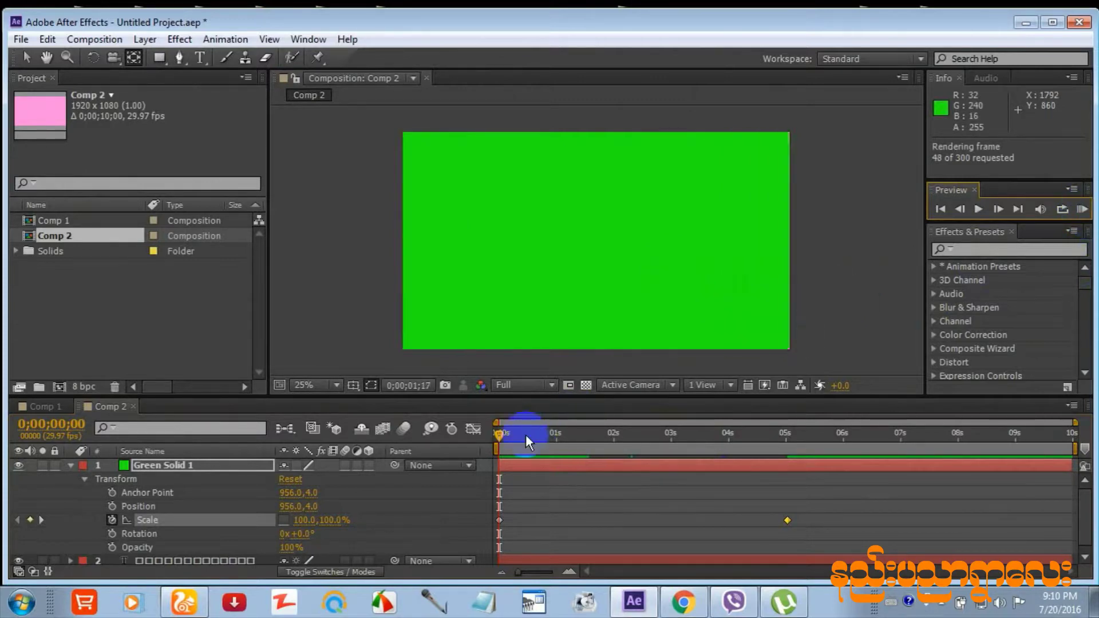
# - Set the composition's preview resolution to Quarter and run the RAM preview of the reveal
pyautogui.click(551, 382)
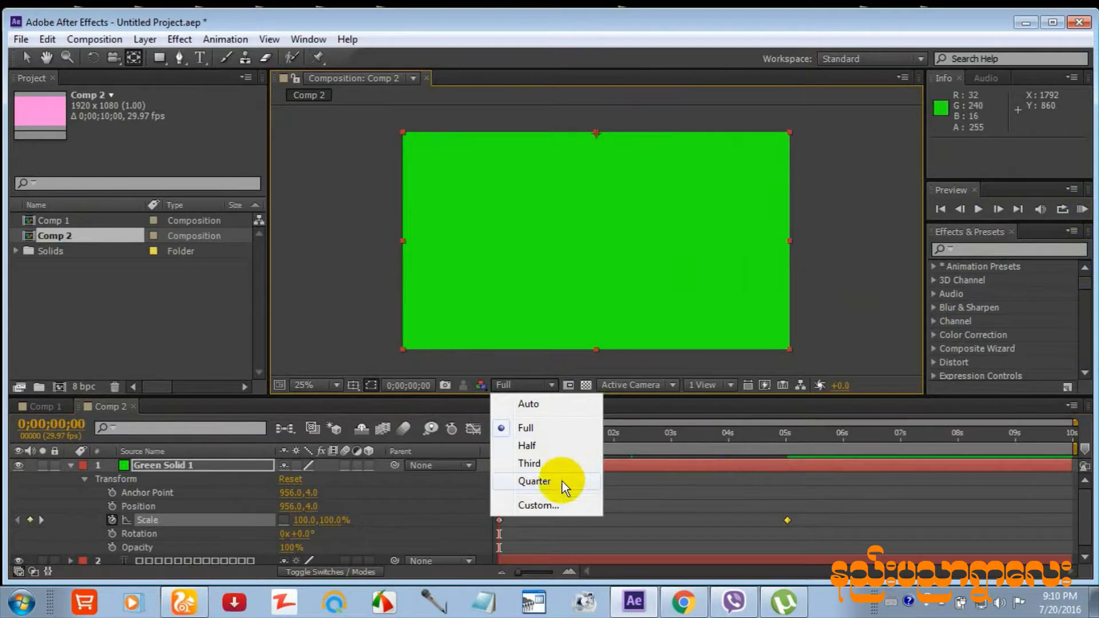
pyautogui.click(562, 482)
pyautogui.click(1083, 210)
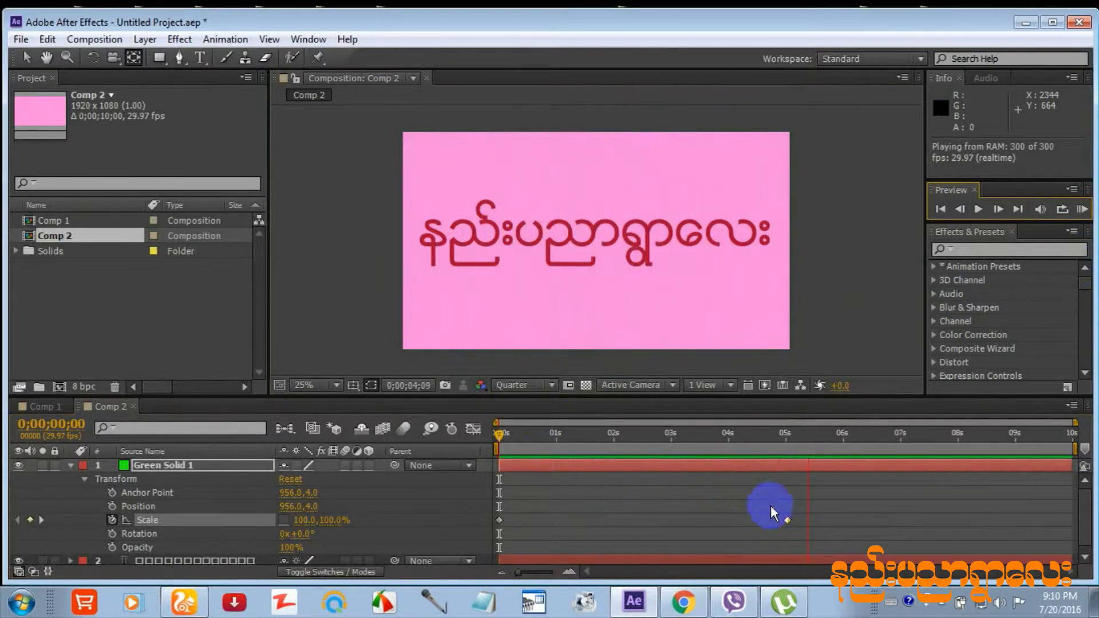
# - Scrub through the reveal, select both Scale keyframes of the green solid, and delete them
pyautogui.moveTo(495, 442); pyautogui.dragTo(790, 438)
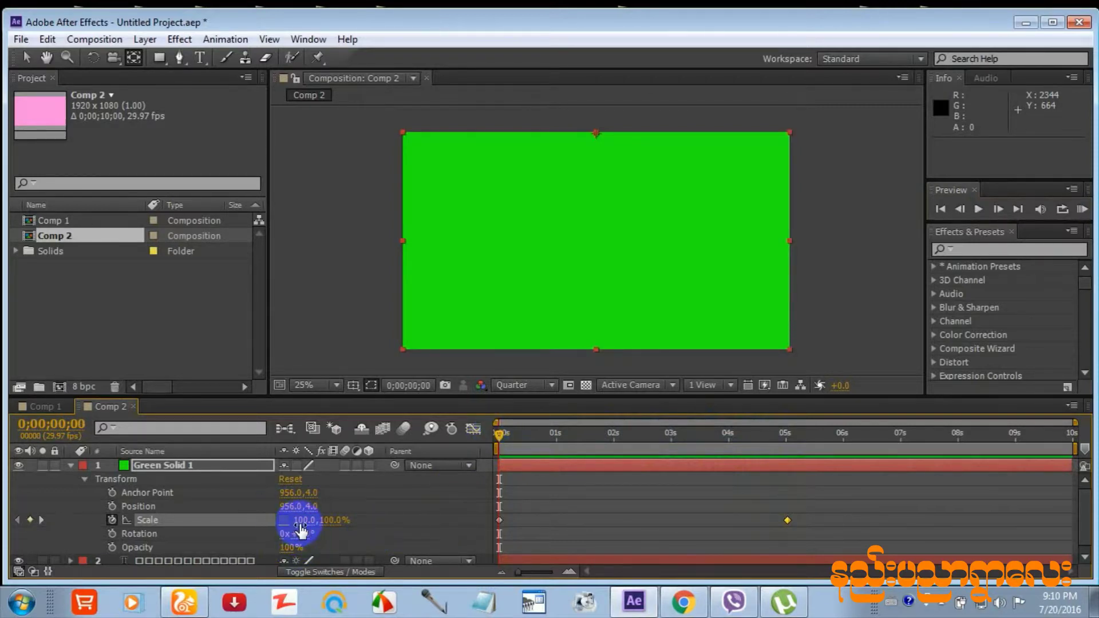
pyautogui.moveTo(810, 526); pyautogui.dragTo(476, 529)
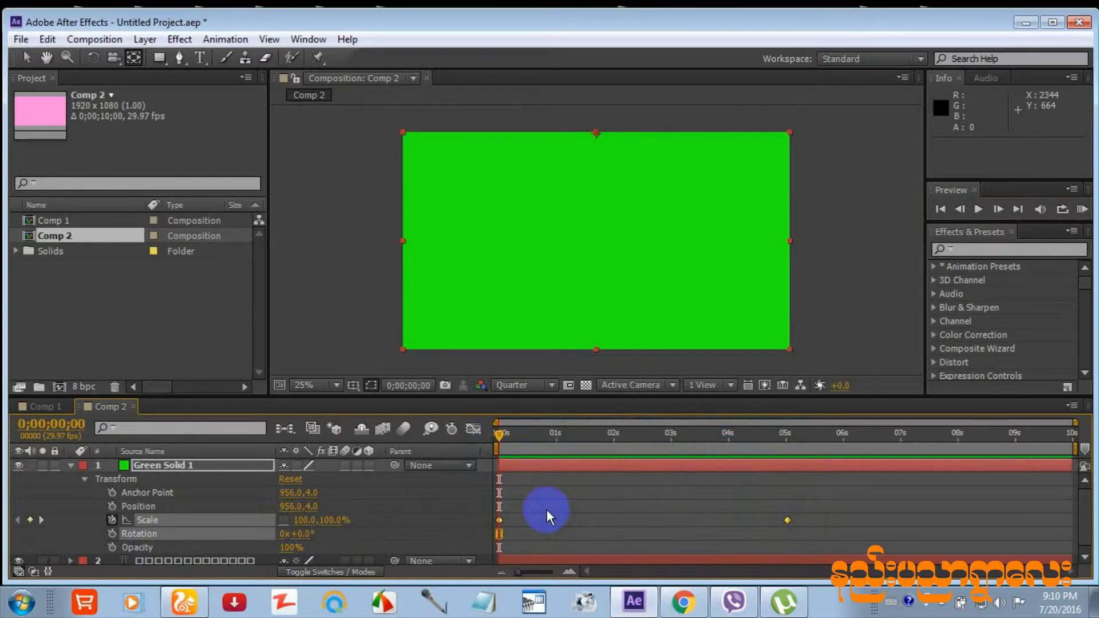
pyautogui.press('Delete')
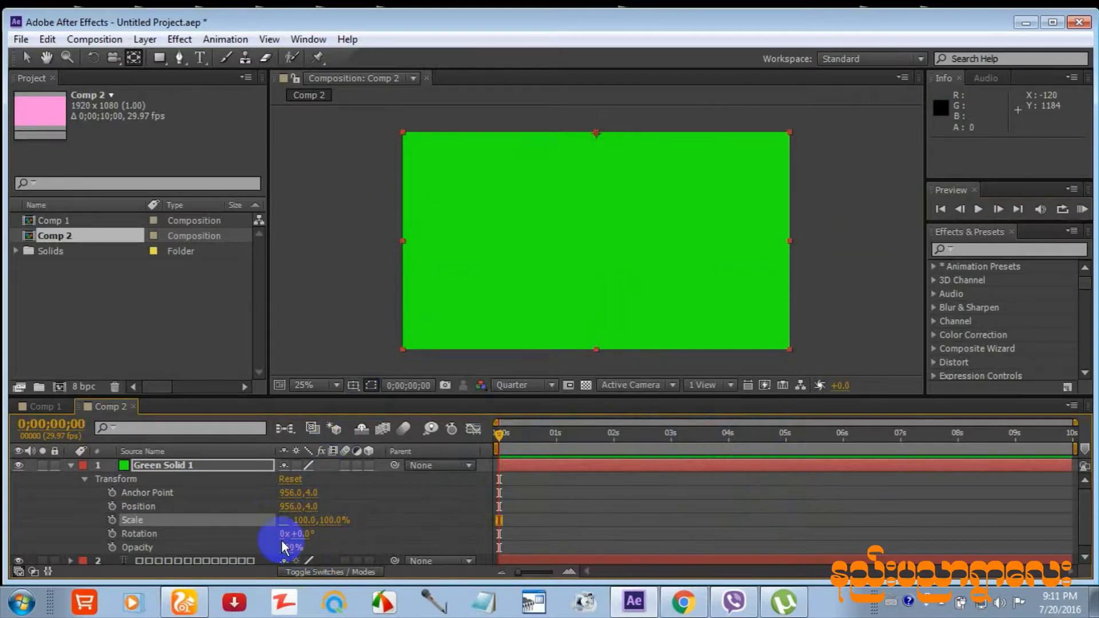
# - Set the green solid's horizontal scale to -100% and add a Scale keyframe at the first frame
pyautogui.click(293, 521)
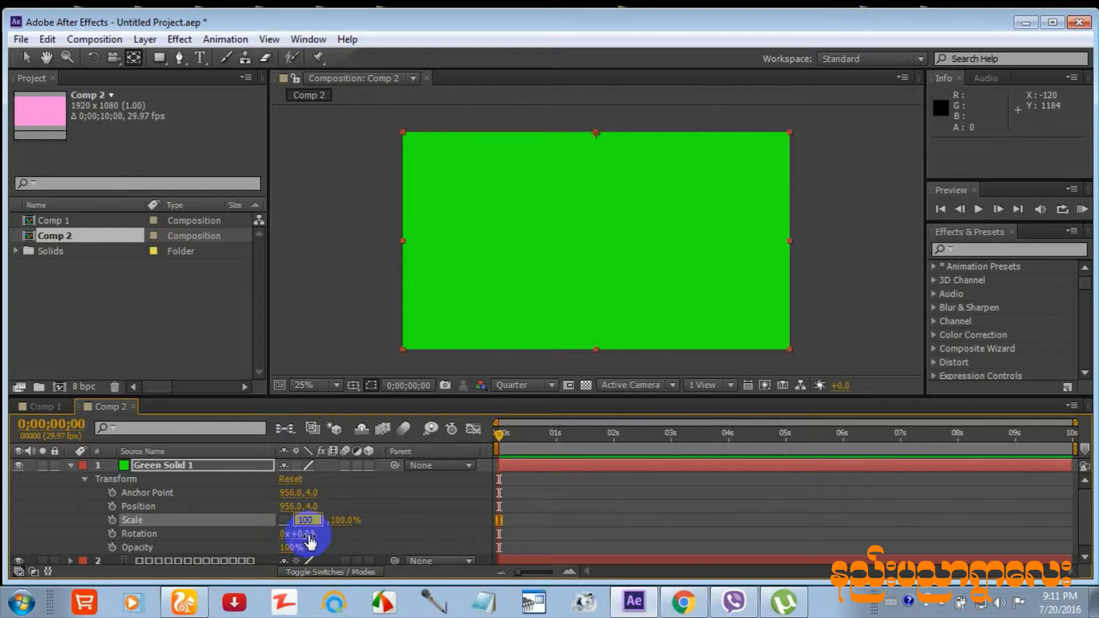
pyautogui.write('-')
pyautogui.press('Return')
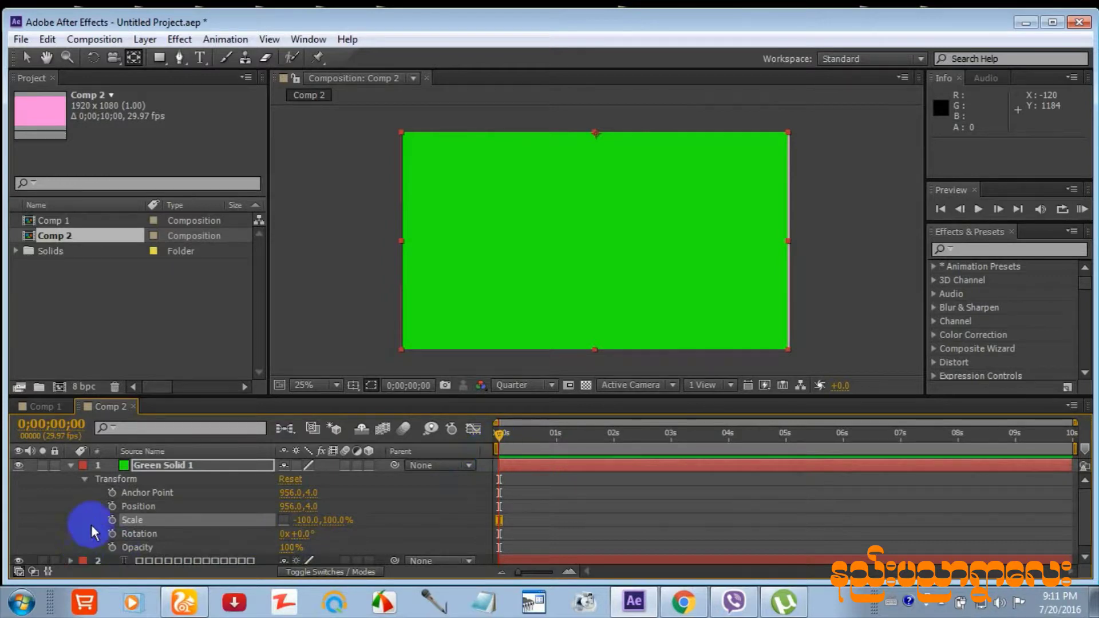
pyautogui.click(112, 520)
# - Shorten the work area of Comp 2 to end at 0;00;05;03 and trim the composition to it
pyautogui.moveTo(501, 438); pyautogui.dragTo(789, 442)
pyautogui.moveTo(1075, 447); pyautogui.dragTo(787, 439)
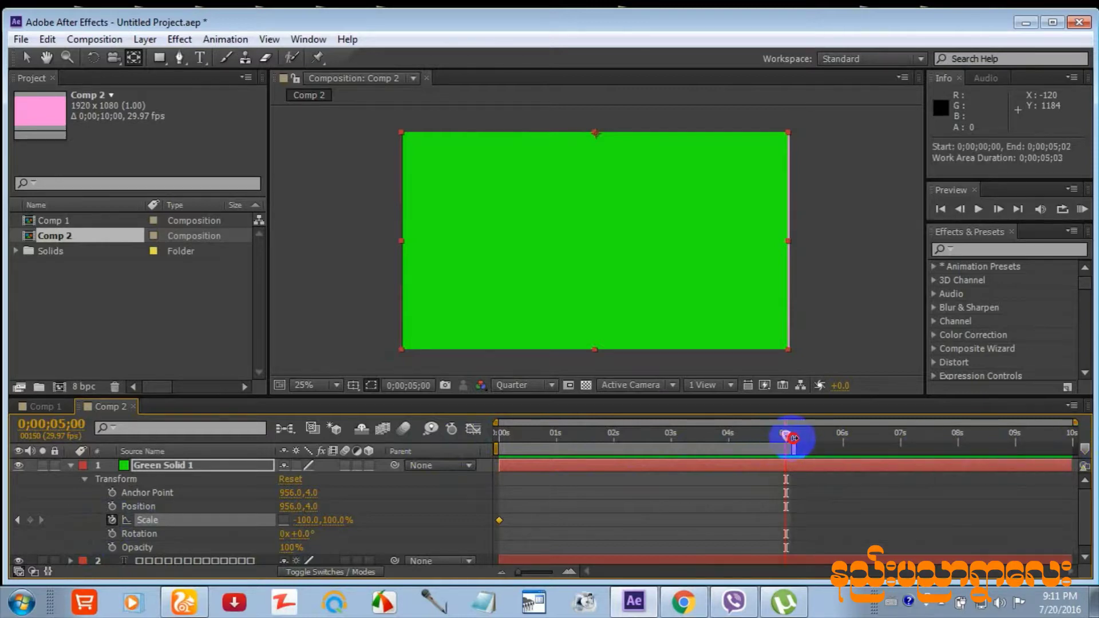
pyautogui.rightClick(785, 445)
pyautogui.click(811, 491)
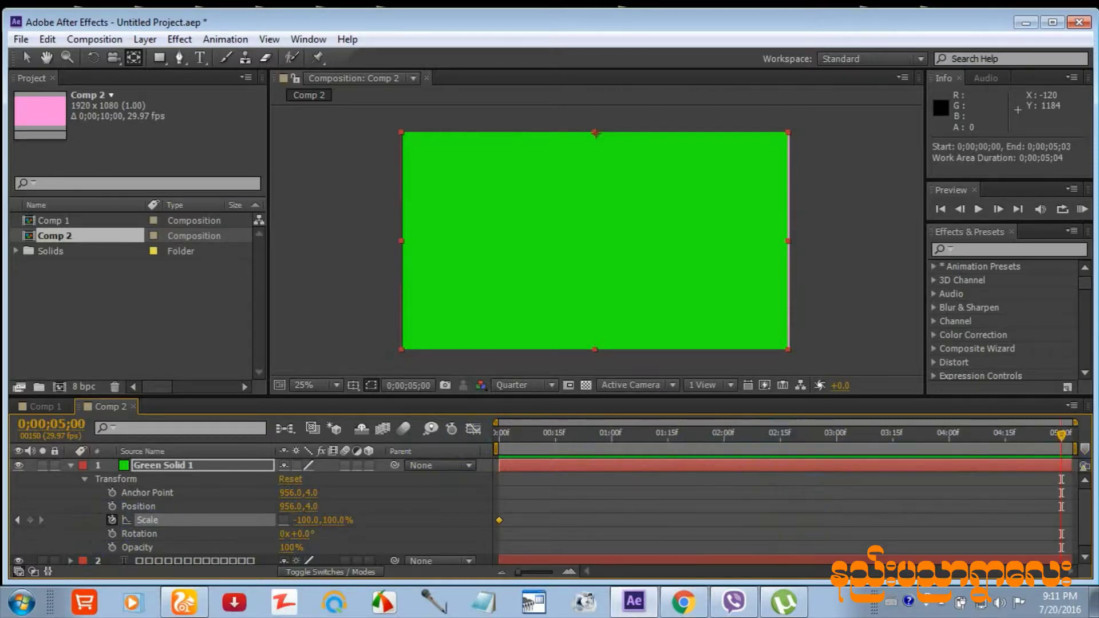
# - At 0;00;05;02, set the green solid's horizontal scale to 0%
pyautogui.click(1064, 436)
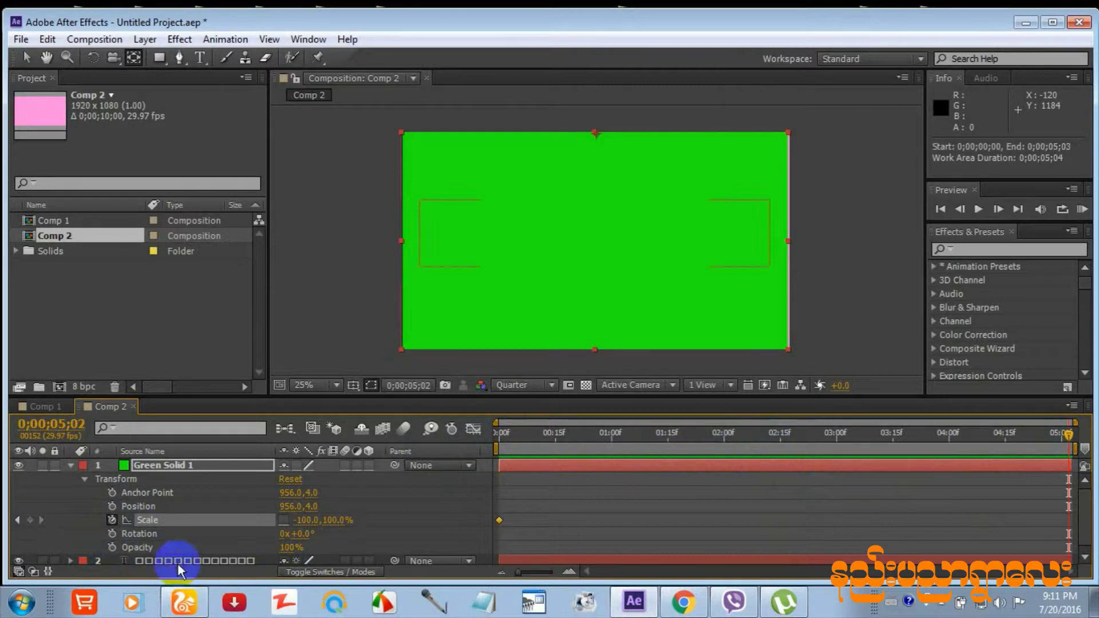
pyautogui.click(308, 519)
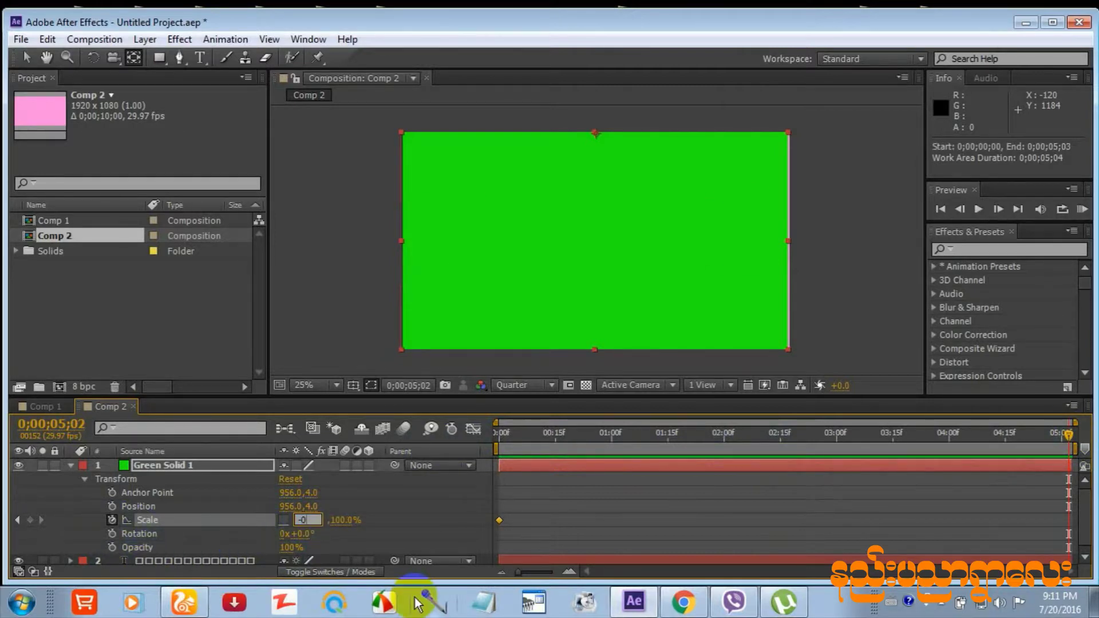
pyautogui.write('-0')
pyautogui.press('Return')
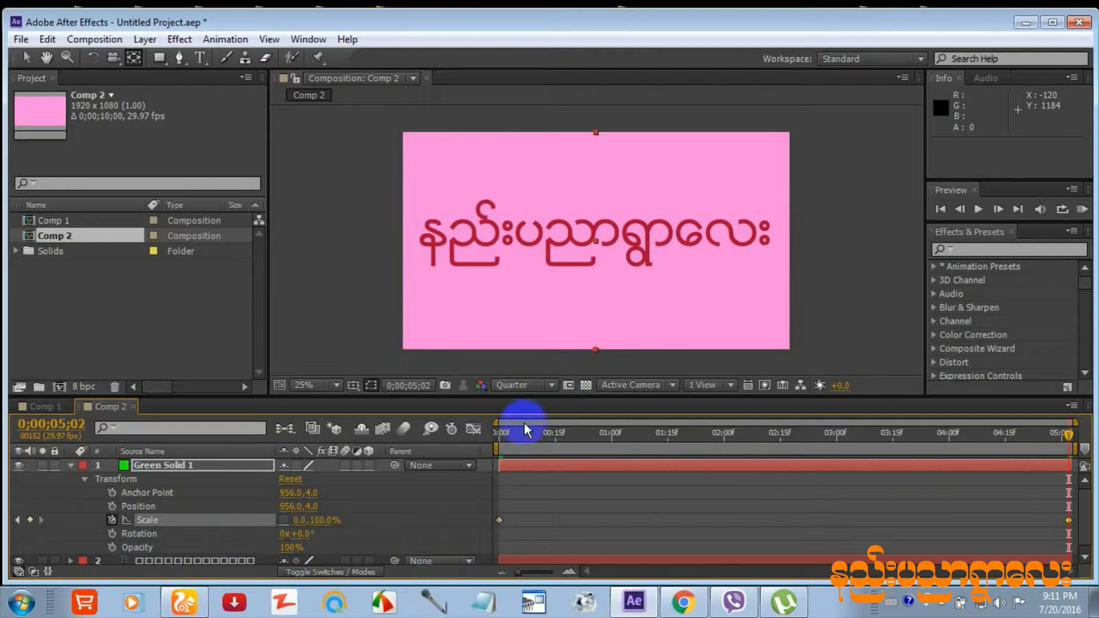
# - Scrub through the flipped reveal from the first frame, and clear the green solid's Scale keyframes, restoring its horizontal scale to 100%
pyautogui.moveTo(503, 435); pyautogui.dragTo(614, 440)
pyautogui.moveTo(511, 431); pyautogui.dragTo(492, 431)
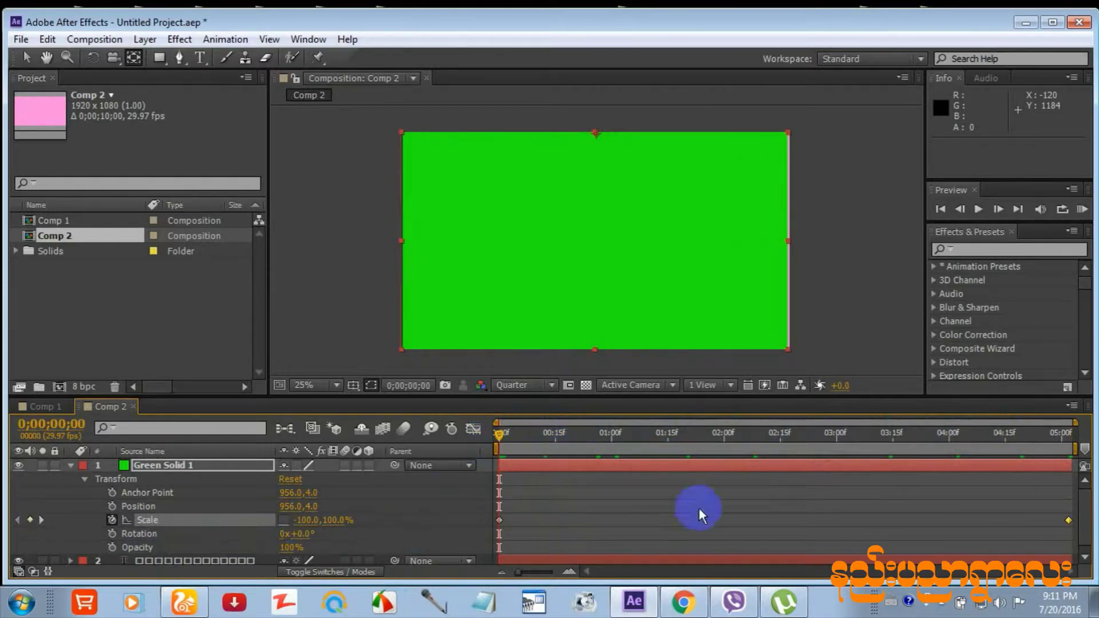
pyautogui.moveTo(1068, 520); pyautogui.dragTo(1074, 521)
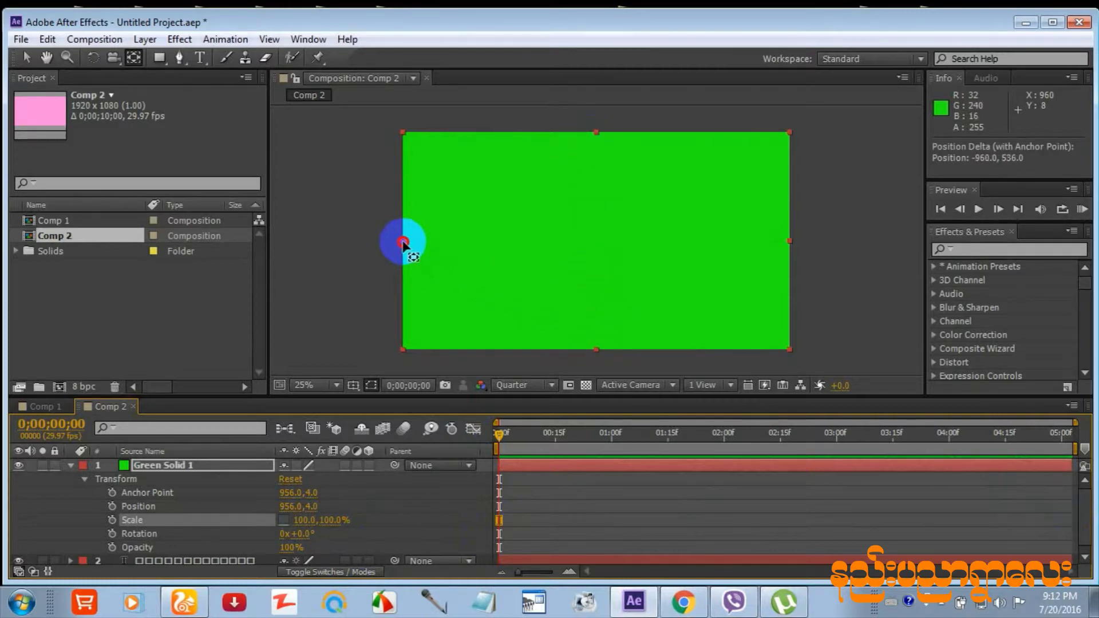
# - Move the green solid's anchor point to the middle of its left edge, about -4, 540, and add a Scale keyframe at the first frame
pyautogui.moveTo(403, 243); pyautogui.dragTo(405, 250)
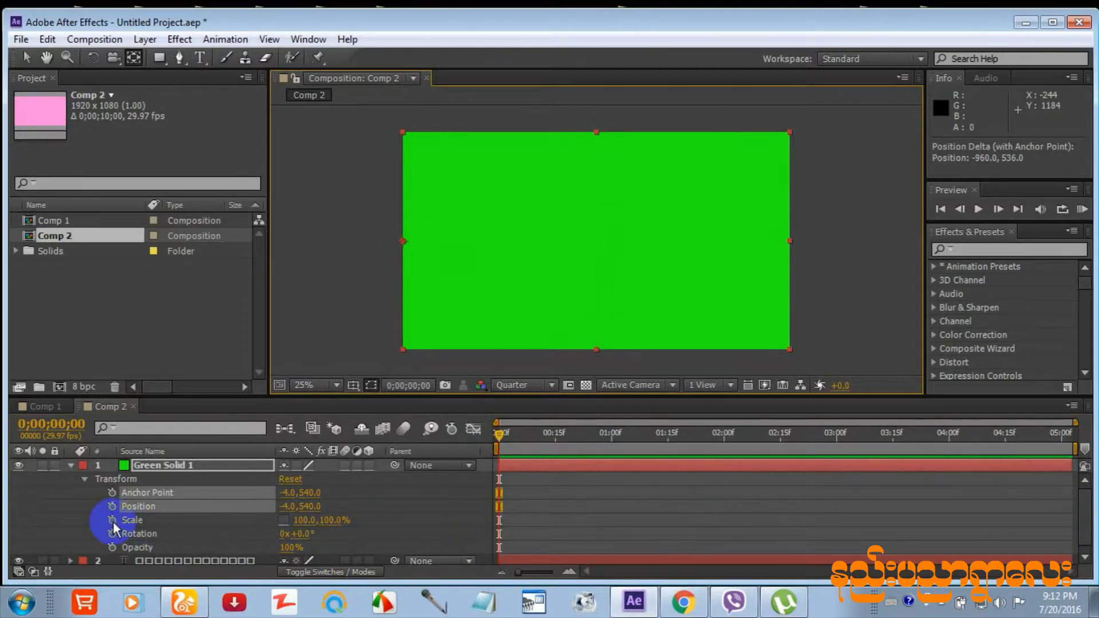
pyautogui.click(502, 435)
pyautogui.click(138, 506)
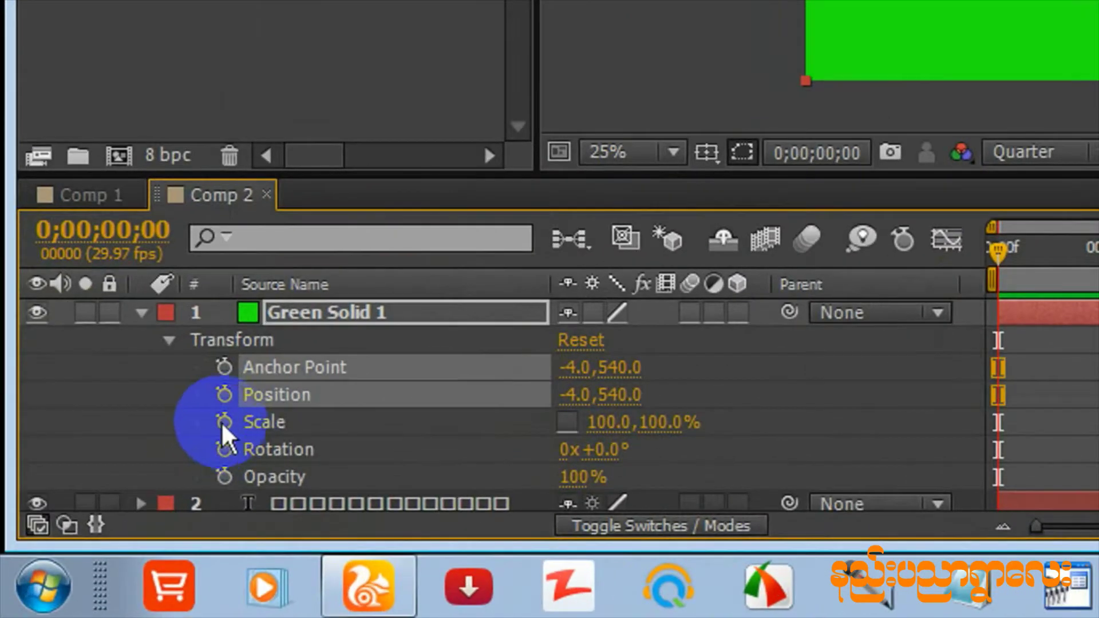
pyautogui.click(112, 520)
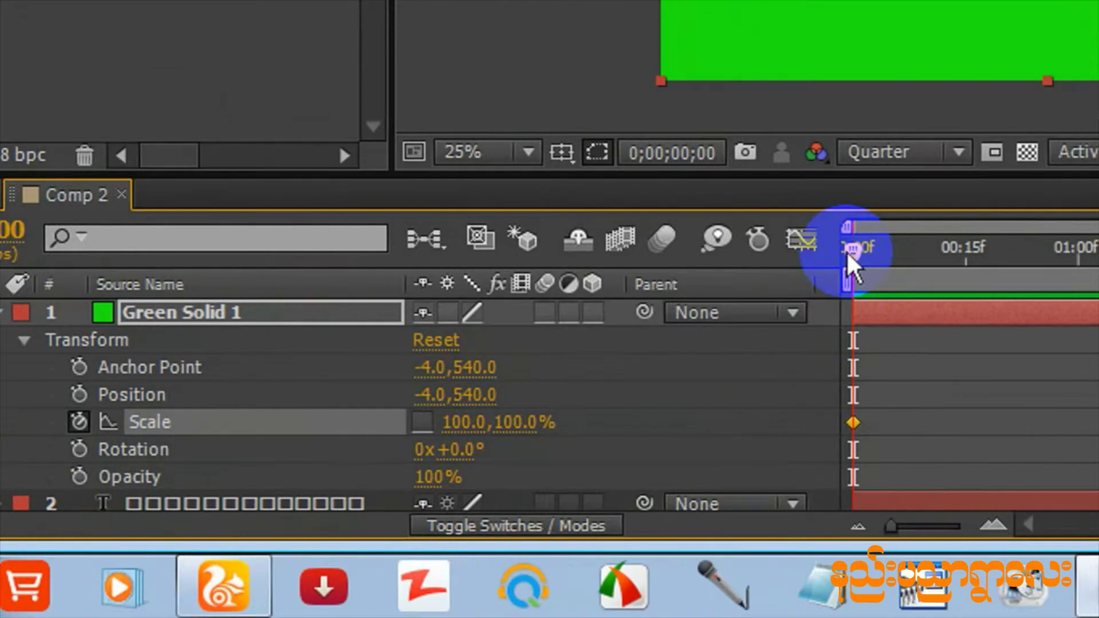
# - At 0;00;05;02, set the horizontal scale to 0% so the green solid shrinks toward its left edge
pyautogui.moveTo(935, 250); pyautogui.dragTo(1048, 352)
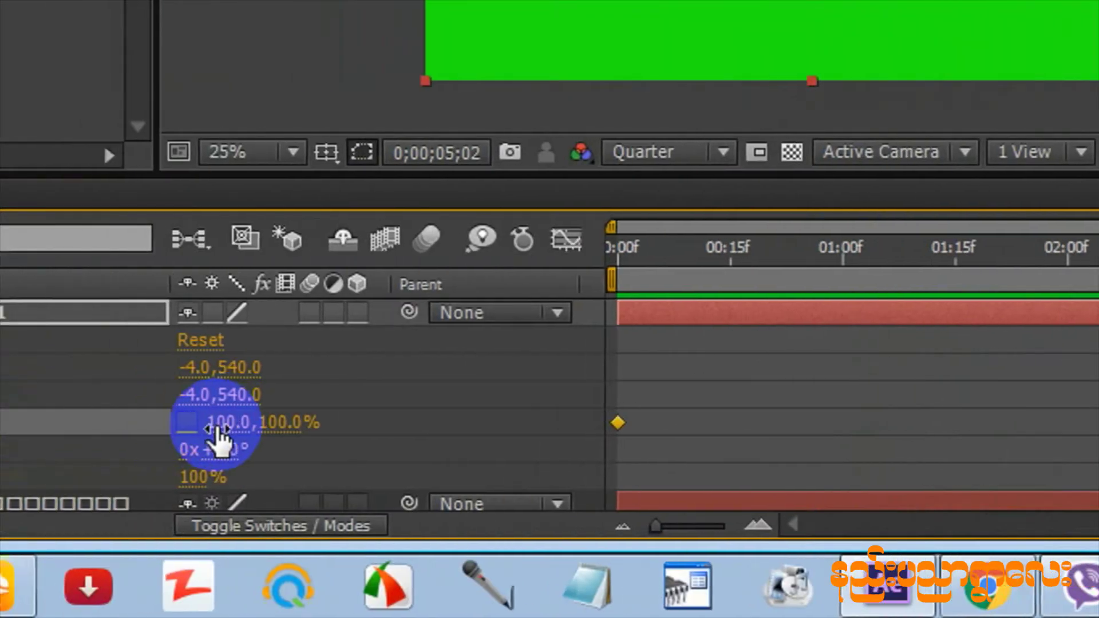
pyautogui.click(218, 426)
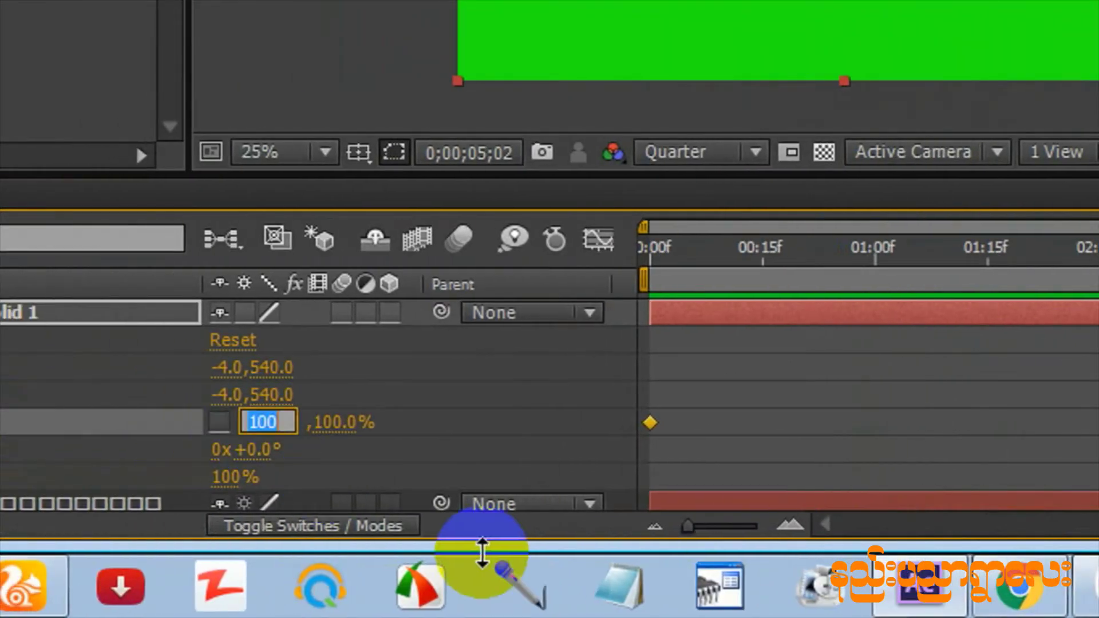
pyautogui.write('0')
pyautogui.press('Return')
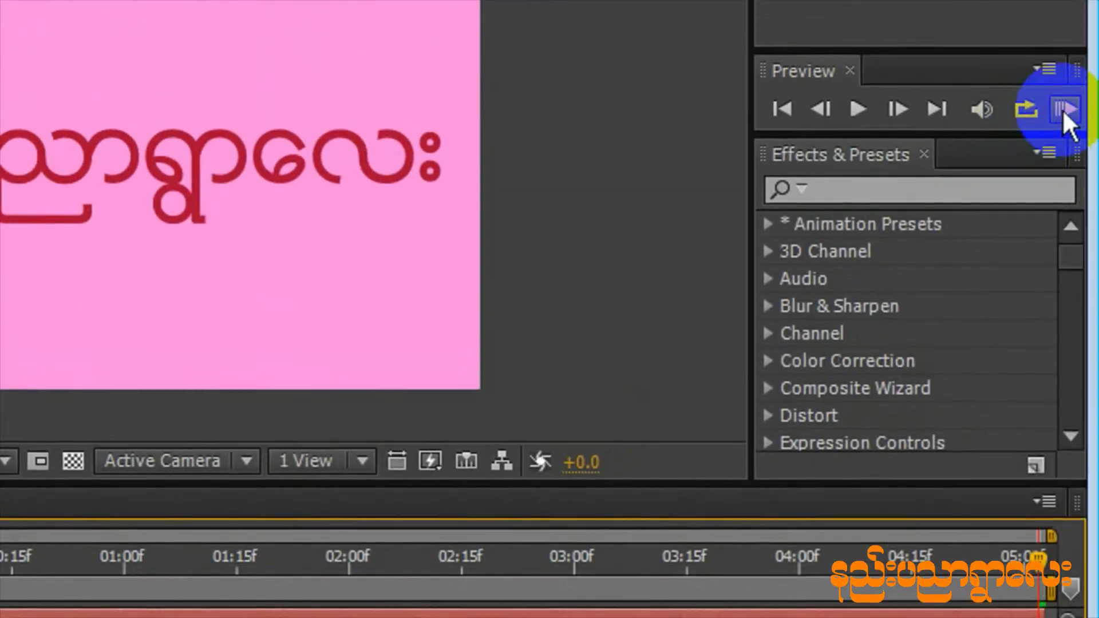
# - Return to the first frame and run a RAM preview of the reveal toward the left edge
pyautogui.click(1067, 110)
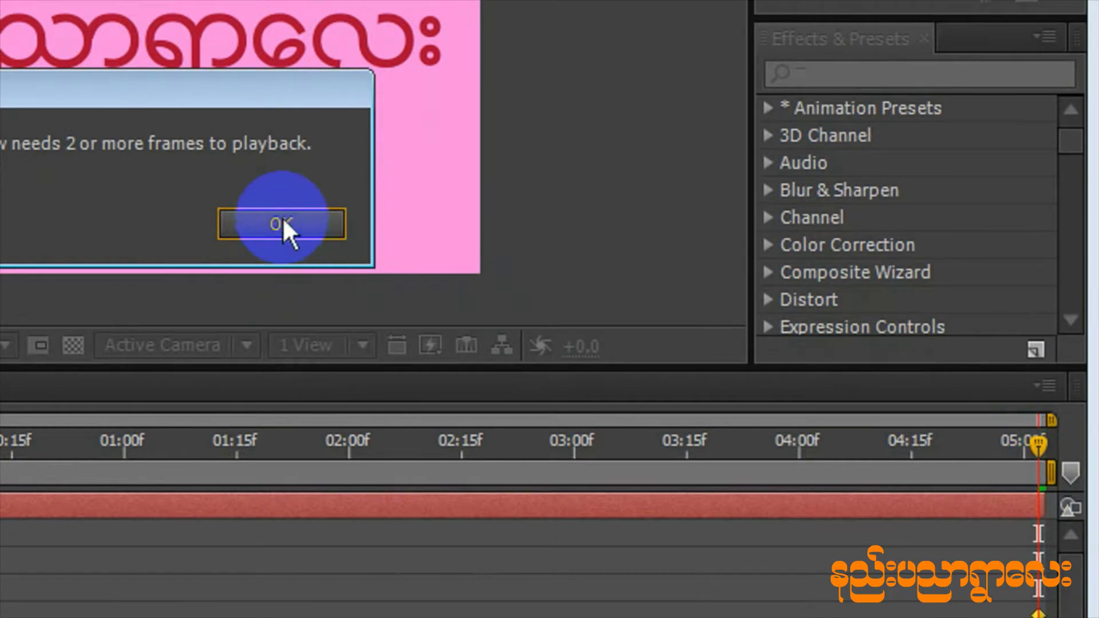
pyautogui.click(283, 224)
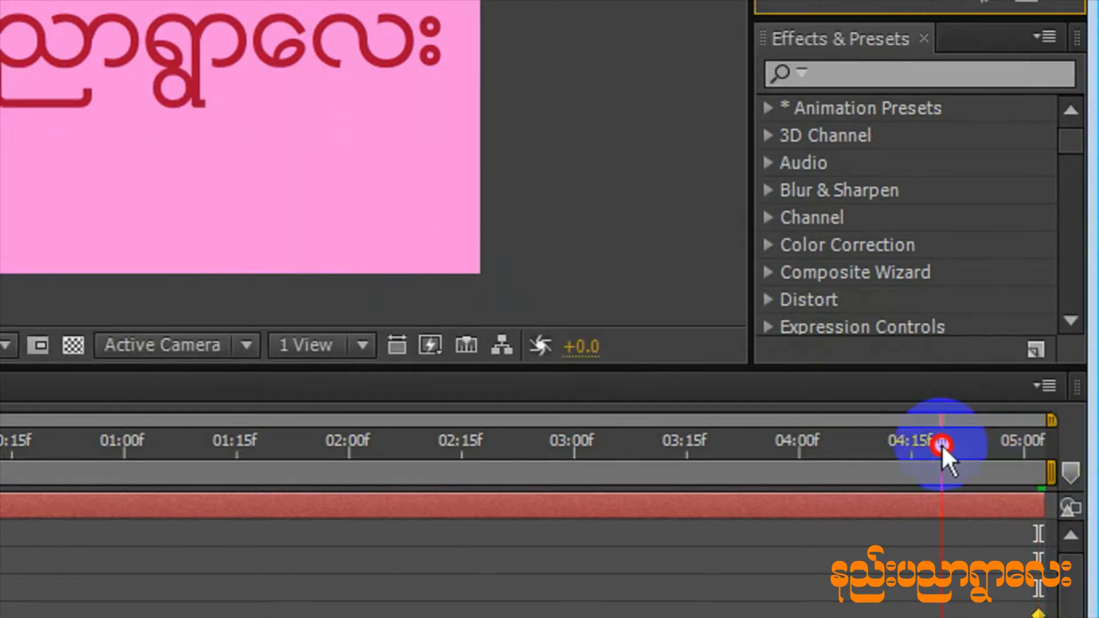
pyautogui.moveTo(942, 444); pyautogui.dragTo(86, 424)
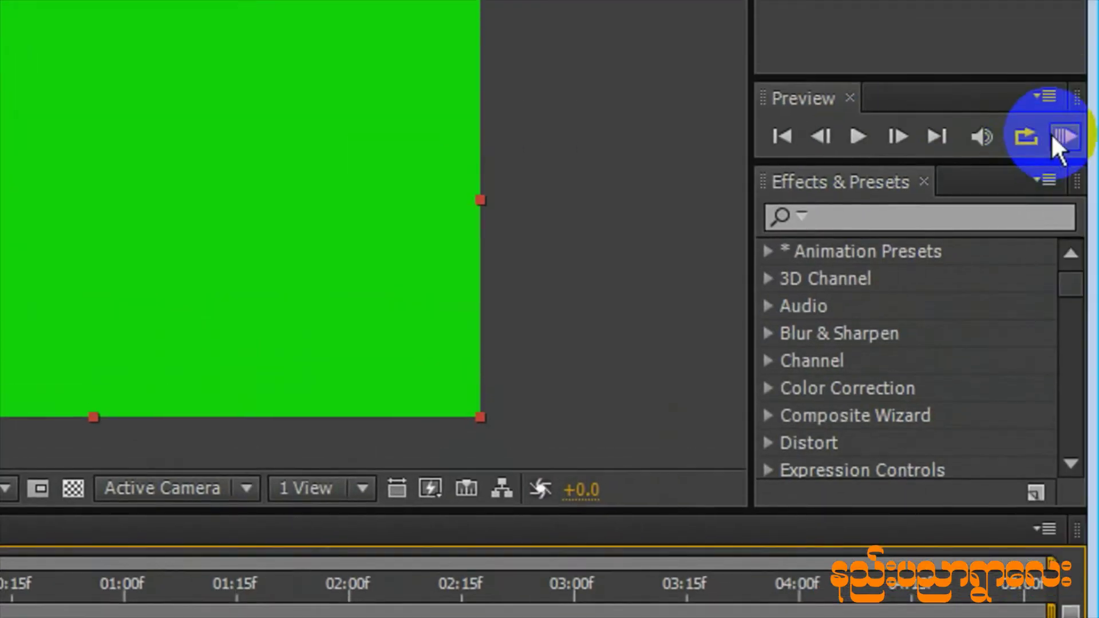
pyautogui.click(1056, 140)
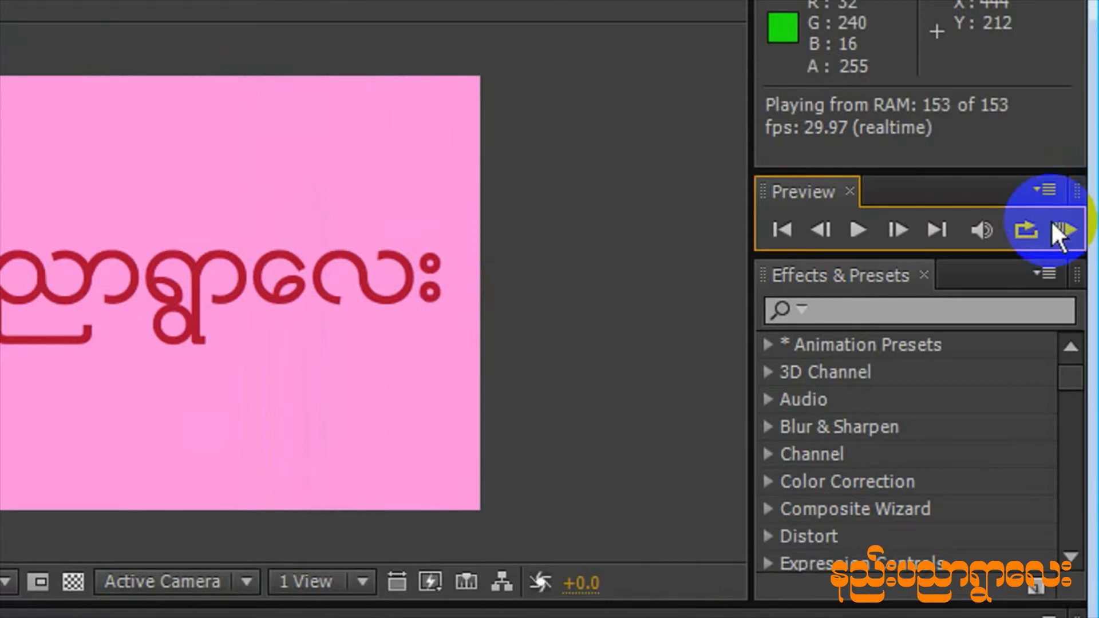
pyautogui.click(1059, 232)
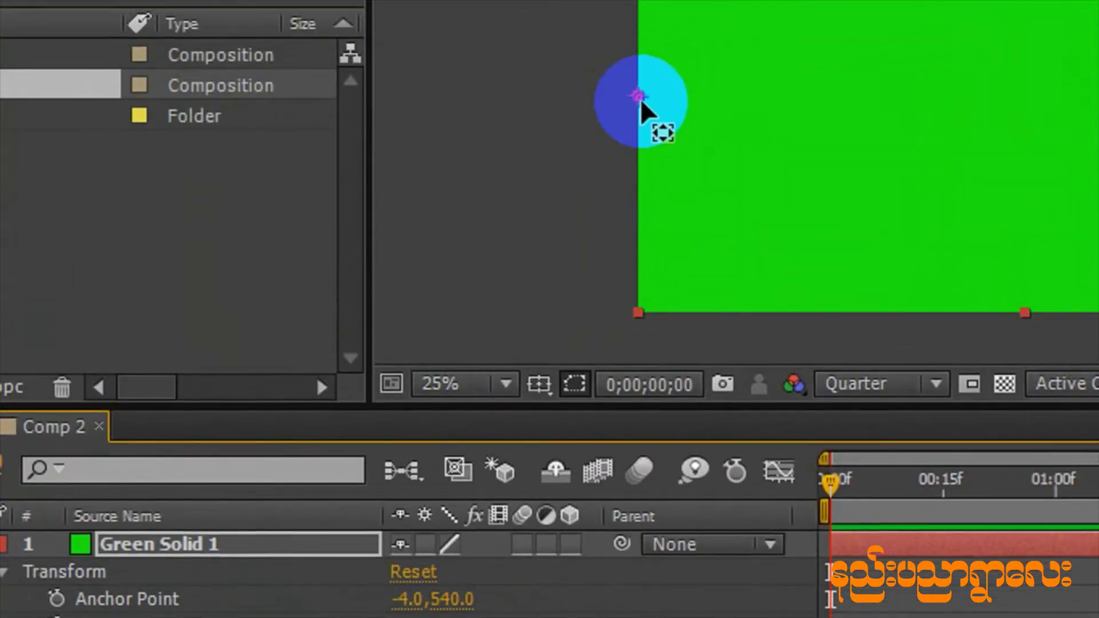
# - Move the green solid's anchor point to the middle of its bottom edge, about 960, 1072
pyautogui.moveTo(640, 98); pyautogui.dragTo(999, 263)
pyautogui.moveTo(881, 324); pyautogui.dragTo(912, 373)
pyautogui.moveTo(825, 377); pyautogui.dragTo(822, 371)
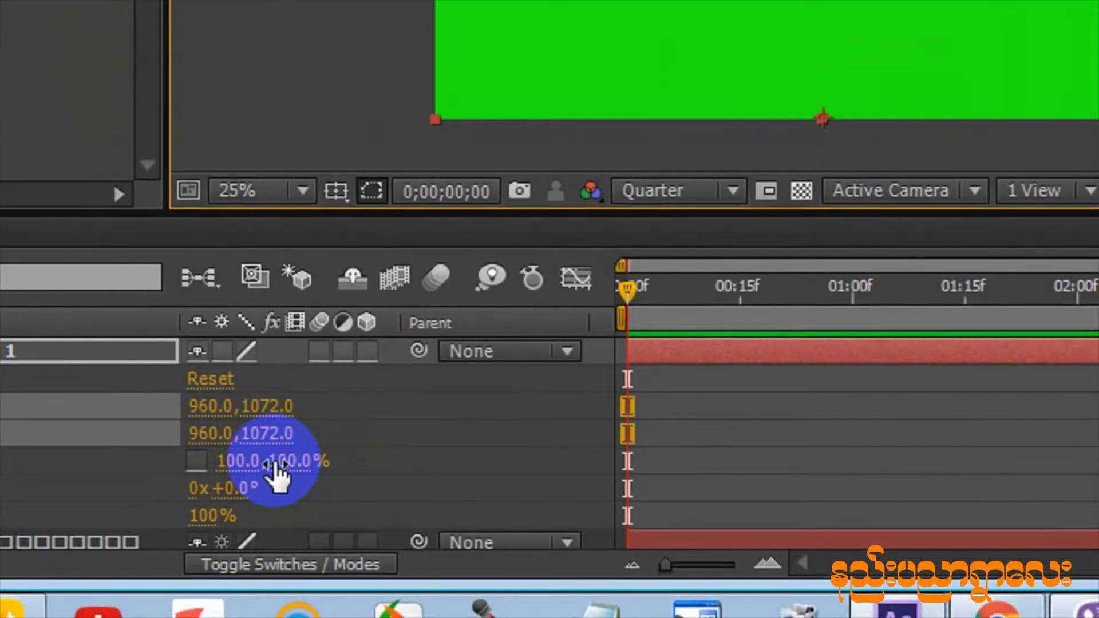
# - Set the green solid's vertical scale to -100% and add a Scale keyframe at the first frame
pyautogui.click(280, 470)
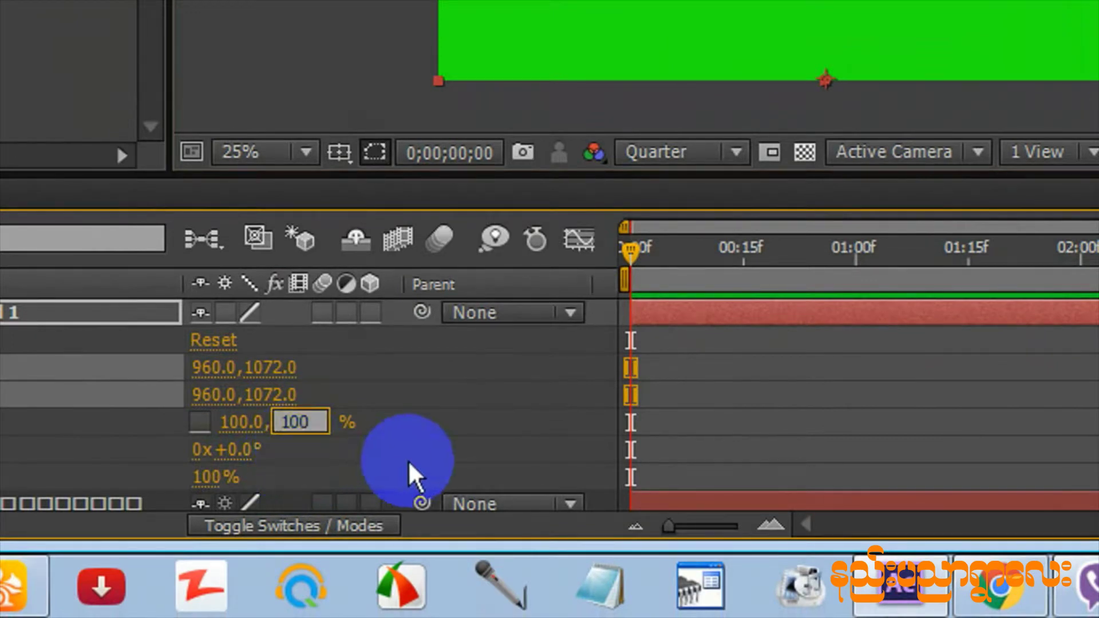
pyautogui.press('Home')
pyautogui.write('-')
pyautogui.press('Return')
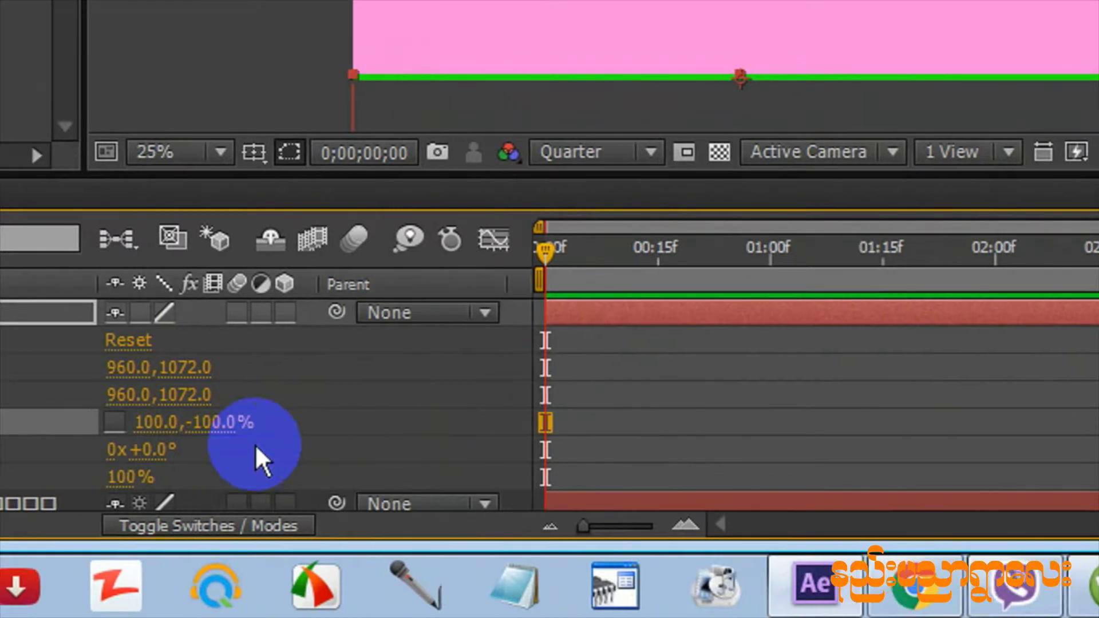
pyautogui.moveTo(614, 251); pyautogui.dragTo(713, 256)
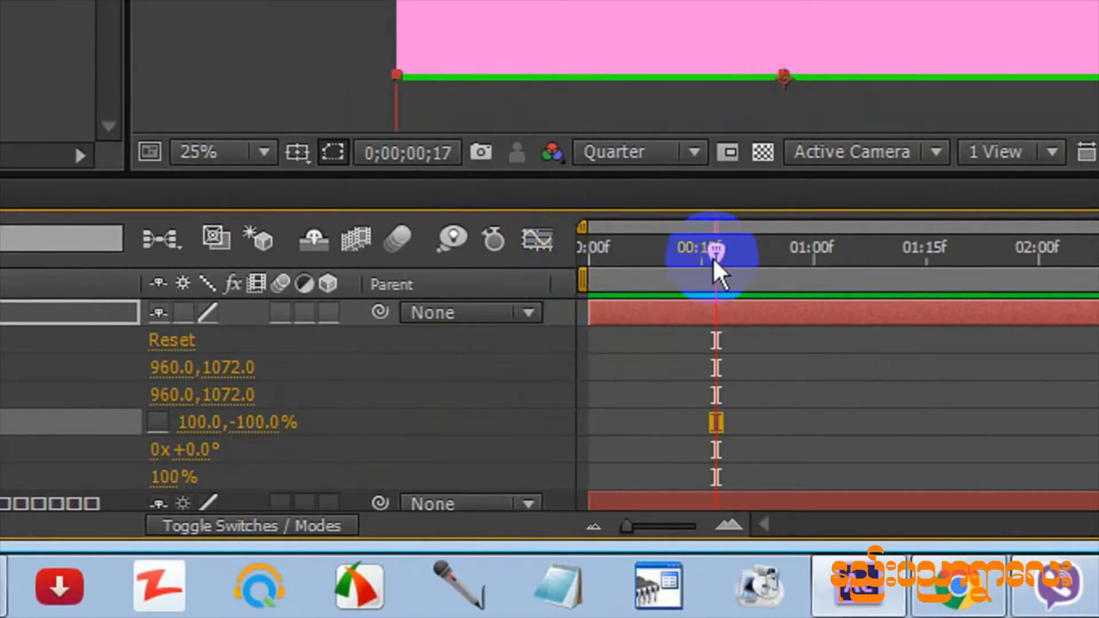
pyautogui.click(591, 250)
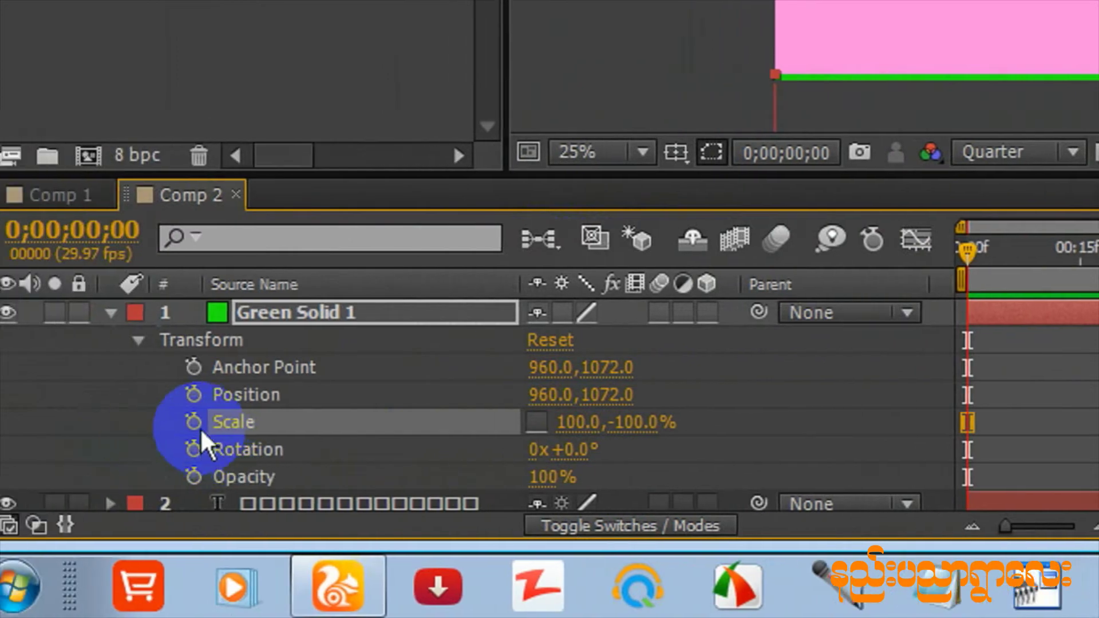
pyautogui.click(224, 422)
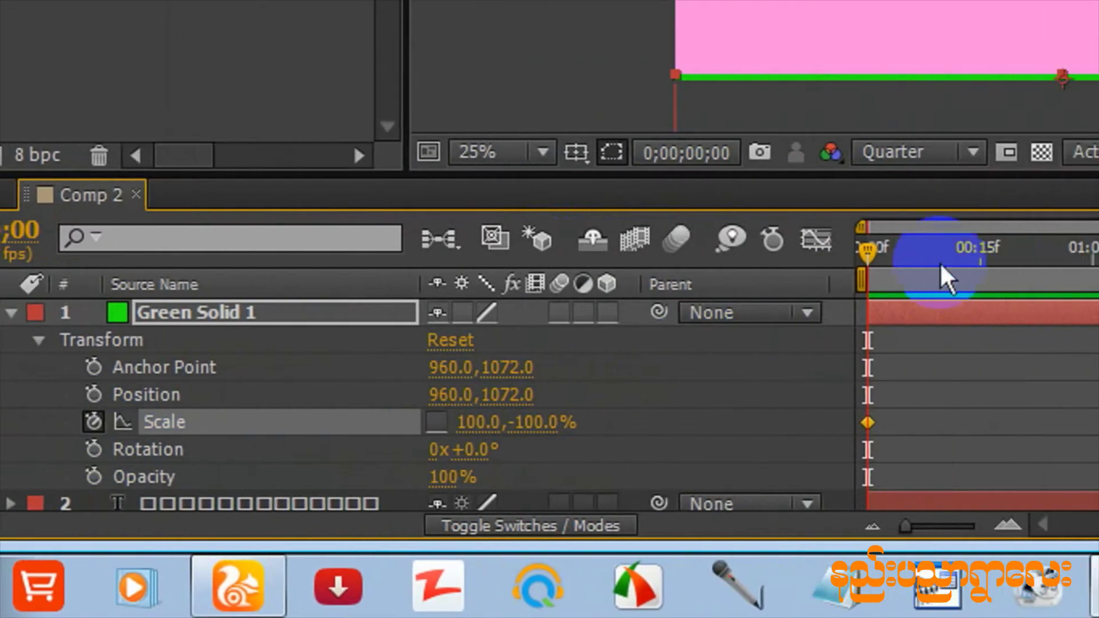
# - At 0;00;05;02, set the green solid's vertical scale to 100%
pyautogui.moveTo(837, 245); pyautogui.dragTo(1055, 338)
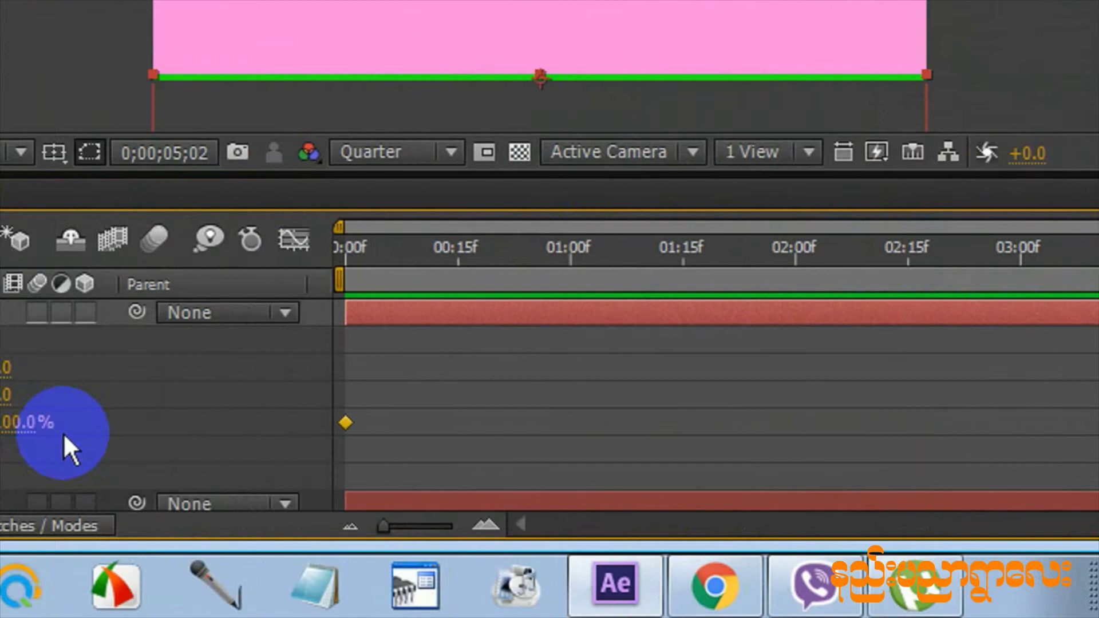
pyautogui.click(274, 425)
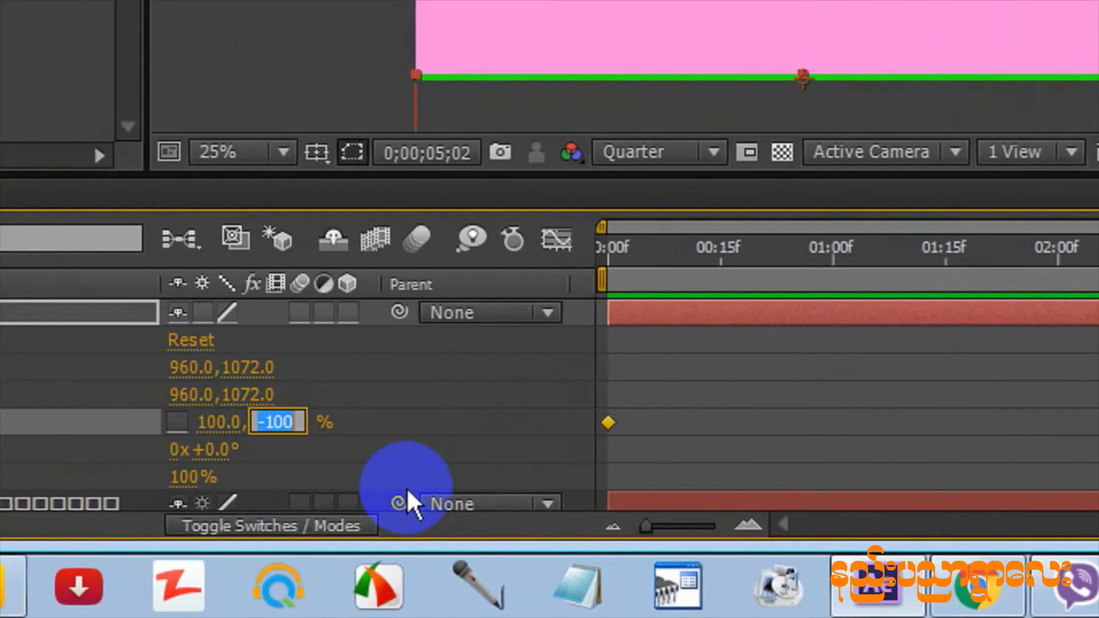
pyautogui.write('100')
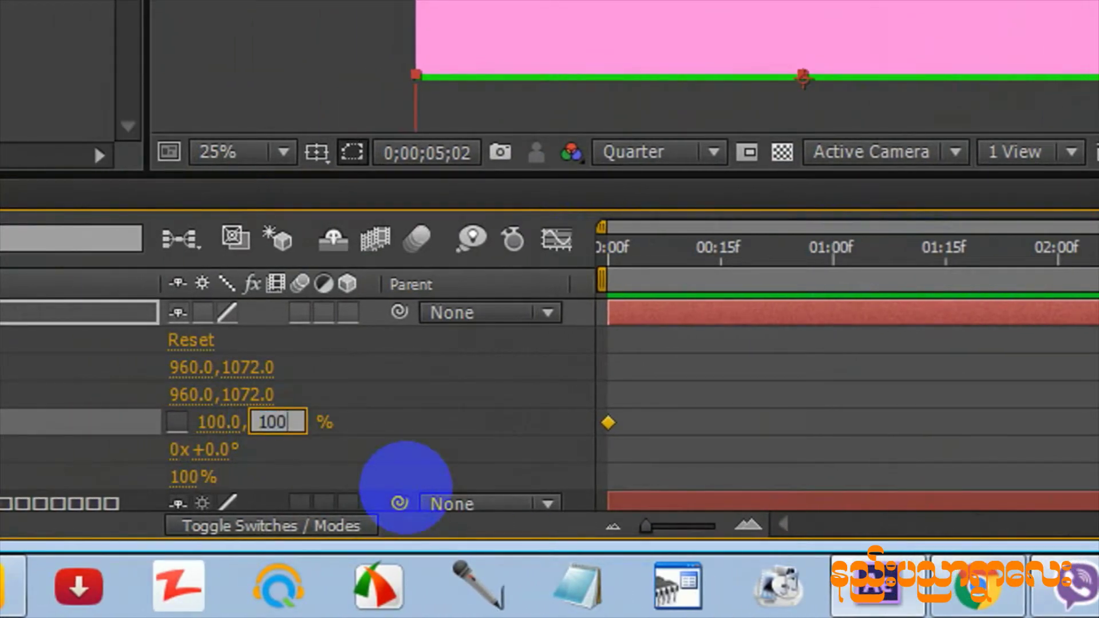
pyautogui.press('Return')
# - Return to the first frame and run a RAM preview of the scale change from the bottom-edge anchor point
pyautogui.moveTo(648, 246); pyautogui.dragTo(968, 252)
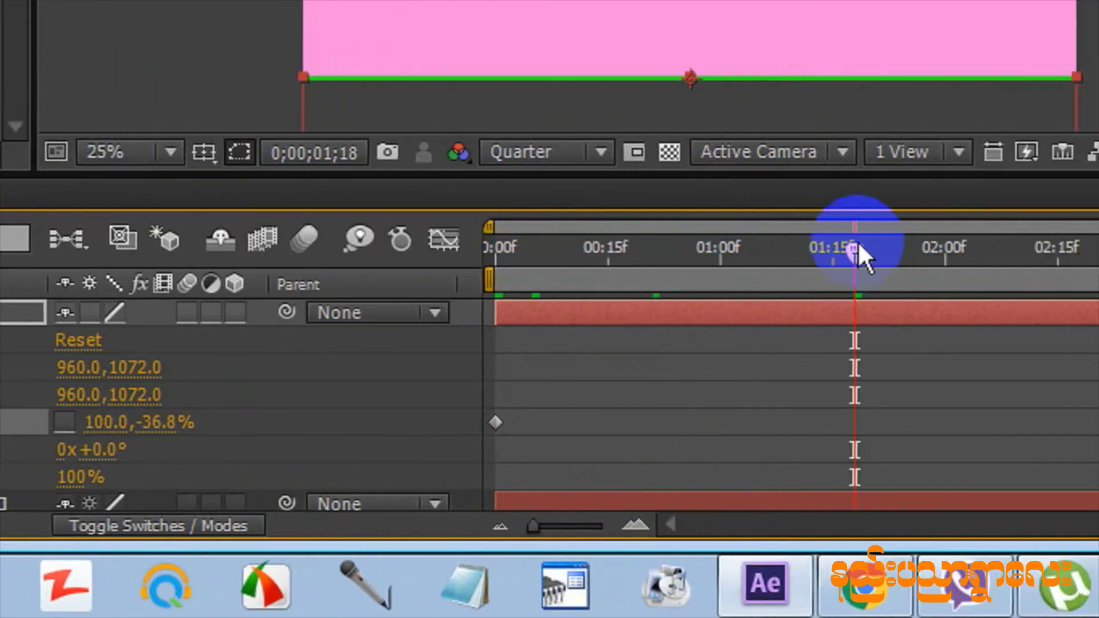
pyautogui.click(557, 240)
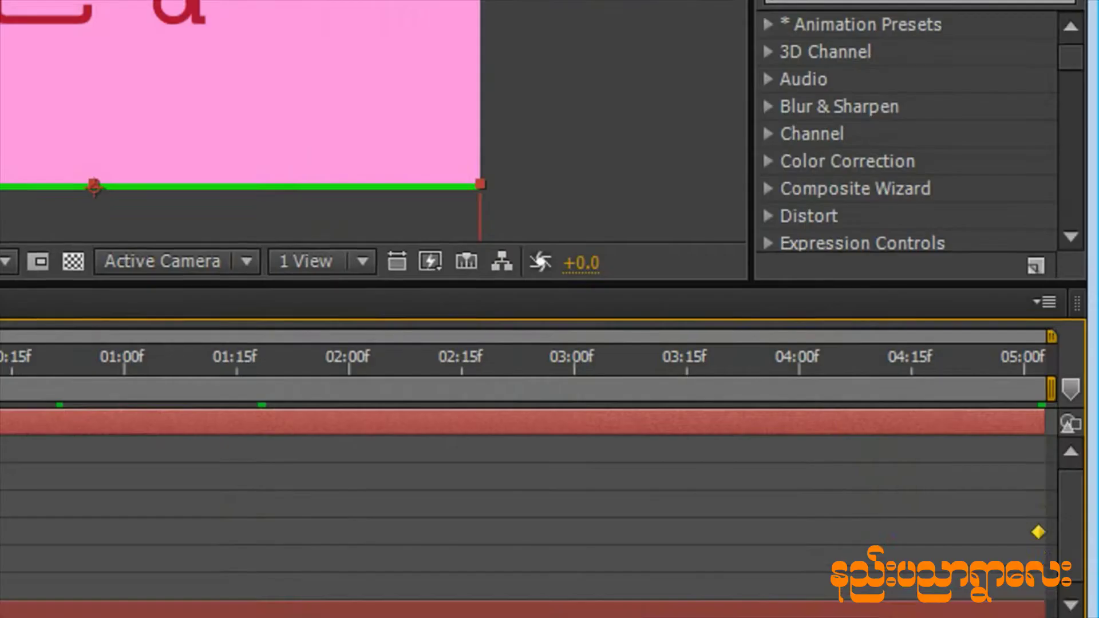
pyautogui.click(1057, 50)
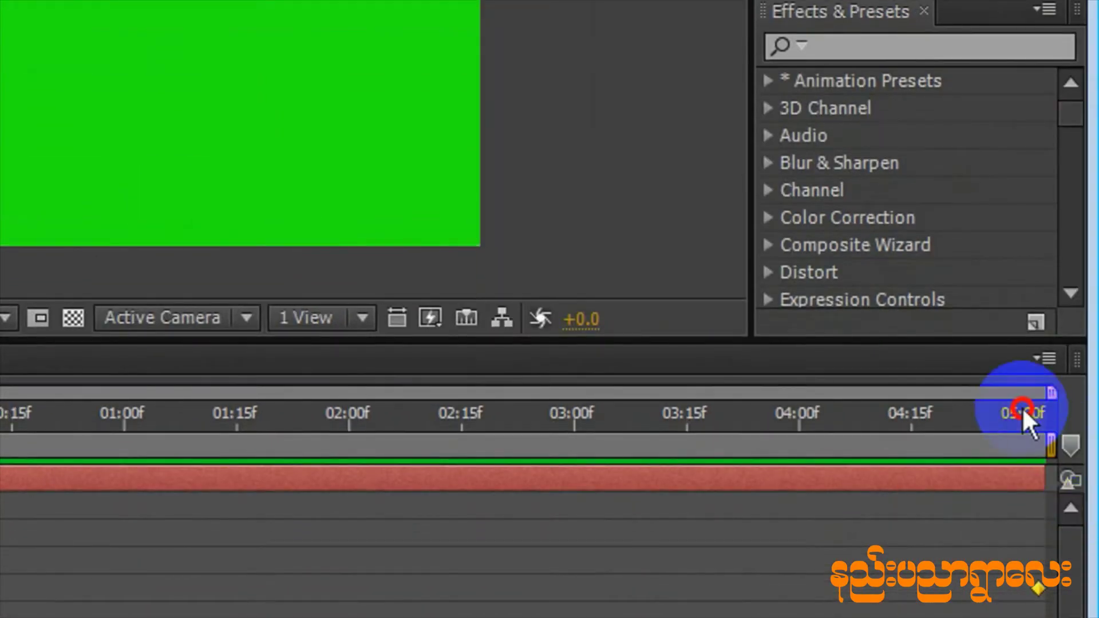
# - At 0;00;05;02, move the green solid's anchor point to the middle of its top edge, at 960, 0
pyautogui.click(1022, 408)
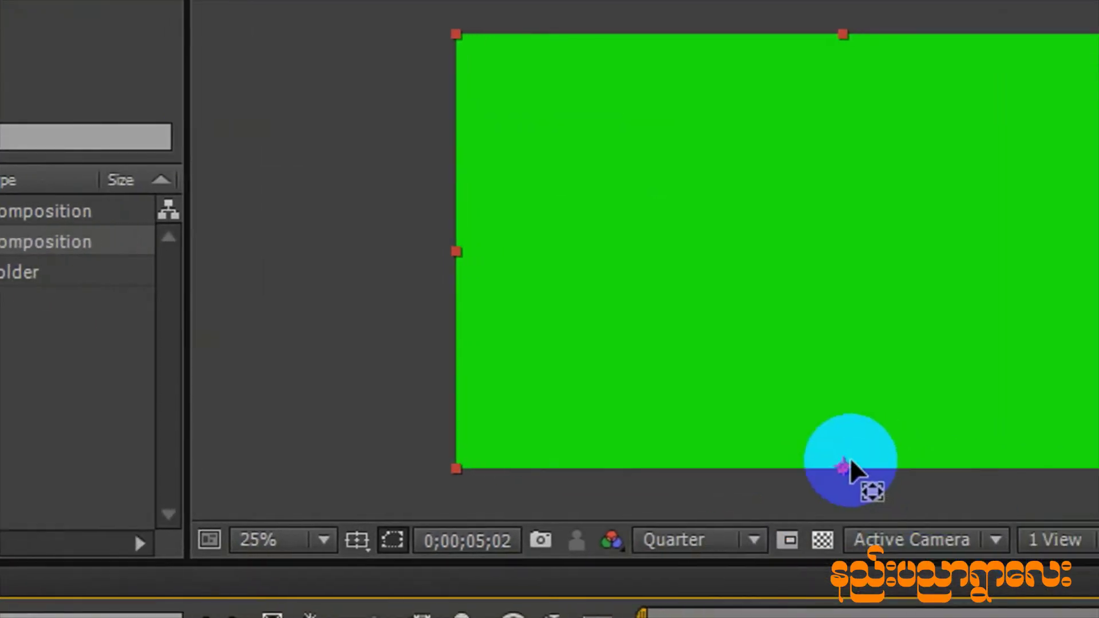
pyautogui.moveTo(822, 405); pyautogui.dragTo(821, 34)
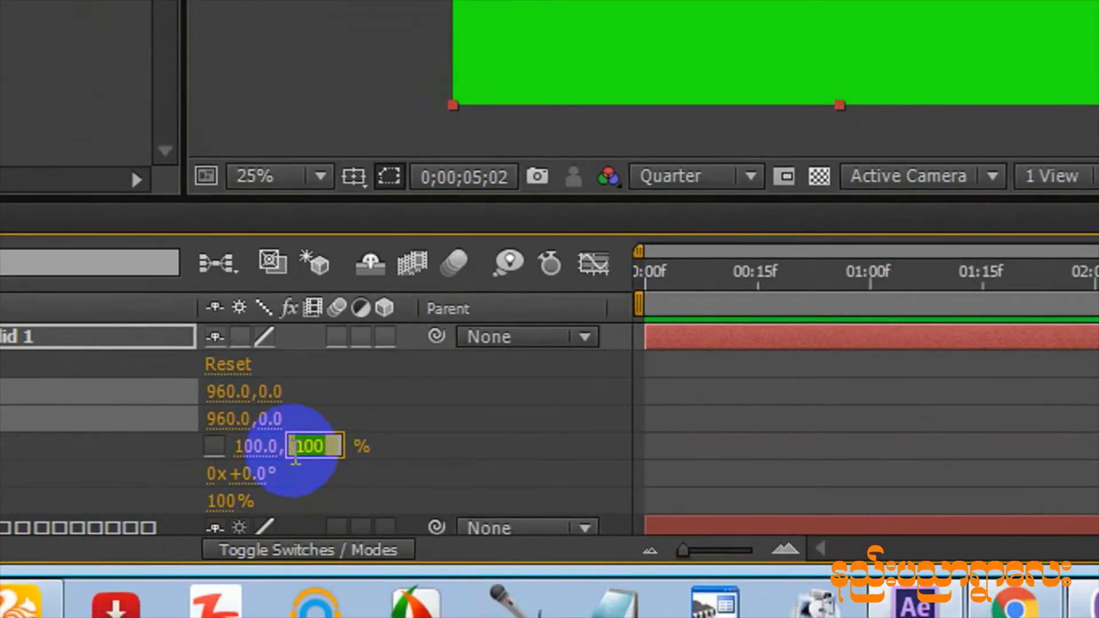
pyautogui.click(291, 455)
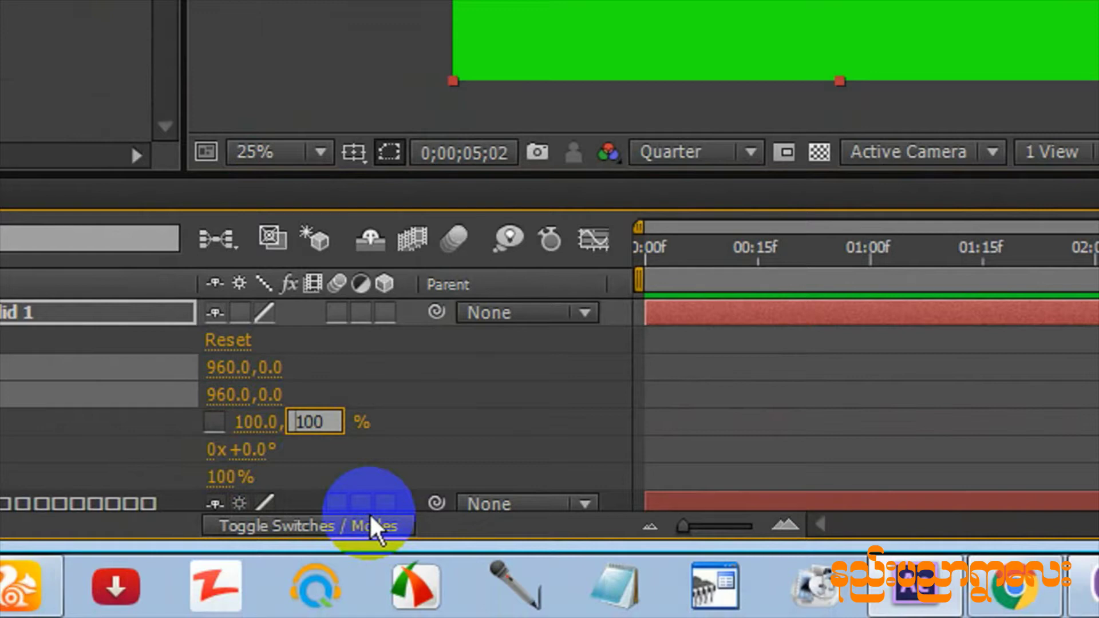
pyautogui.click(359, 429)
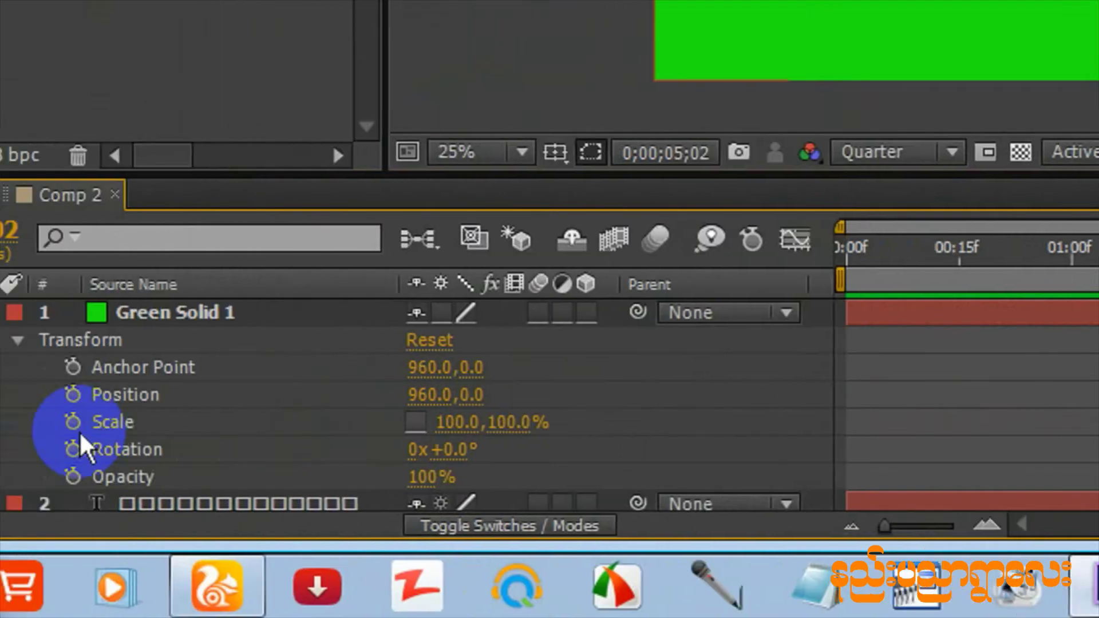
pyautogui.click(213, 422)
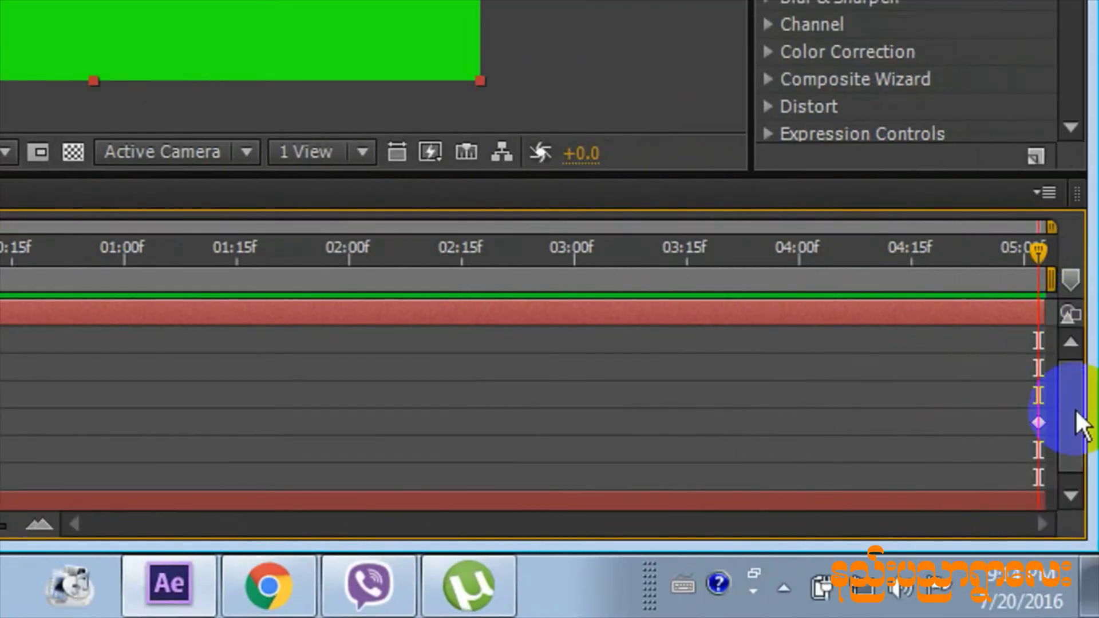
pyautogui.click(1075, 408)
pyautogui.click(1052, 259)
# - Add a Scale keyframe for the green solid at the first frame and set its vertical scale to 0% at 0;00;05;02
pyautogui.moveTo(600, 266); pyautogui.dragTo(86, 275)
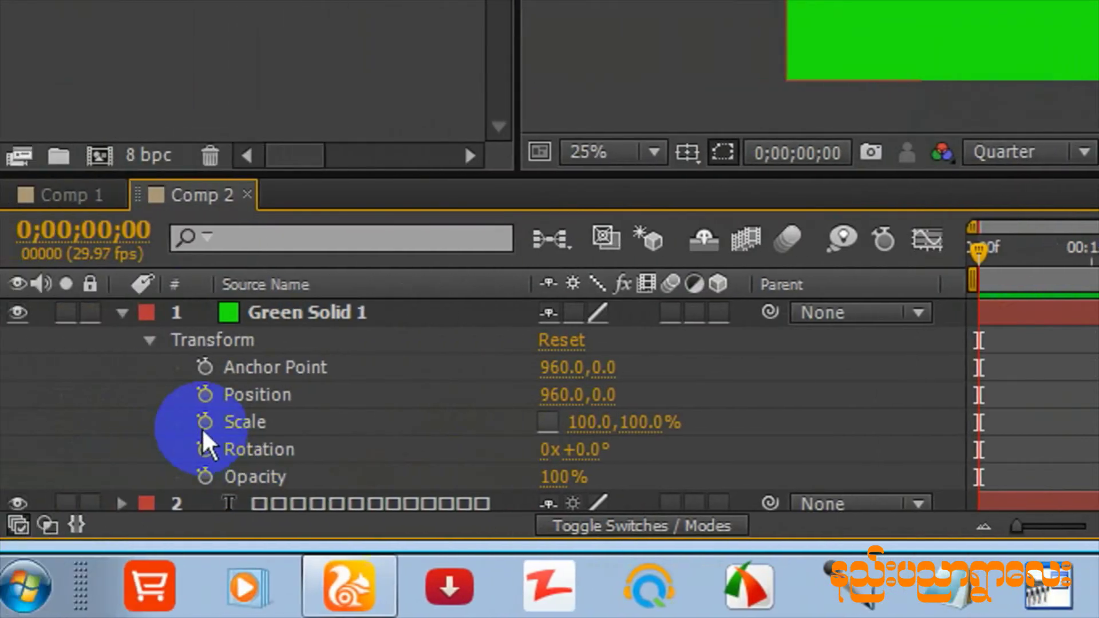
pyautogui.click(205, 424)
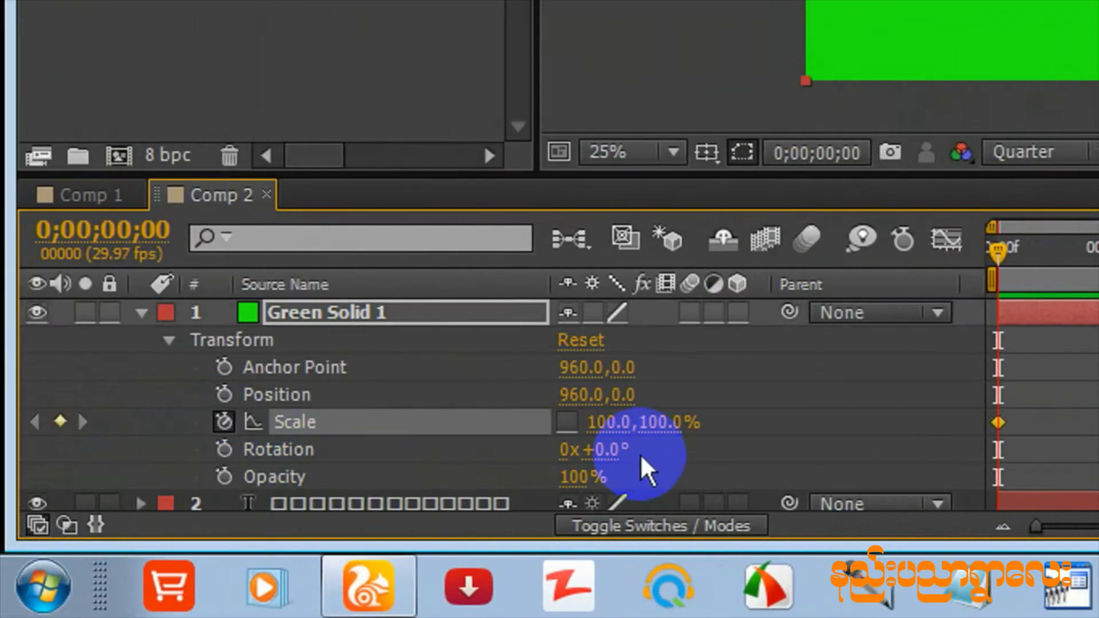
pyautogui.moveTo(998, 251)
pyautogui.mouseDown()
pyautogui.moveTo(914, 248)
pyautogui.moveTo(1088, 292)
pyautogui.mouseUp()
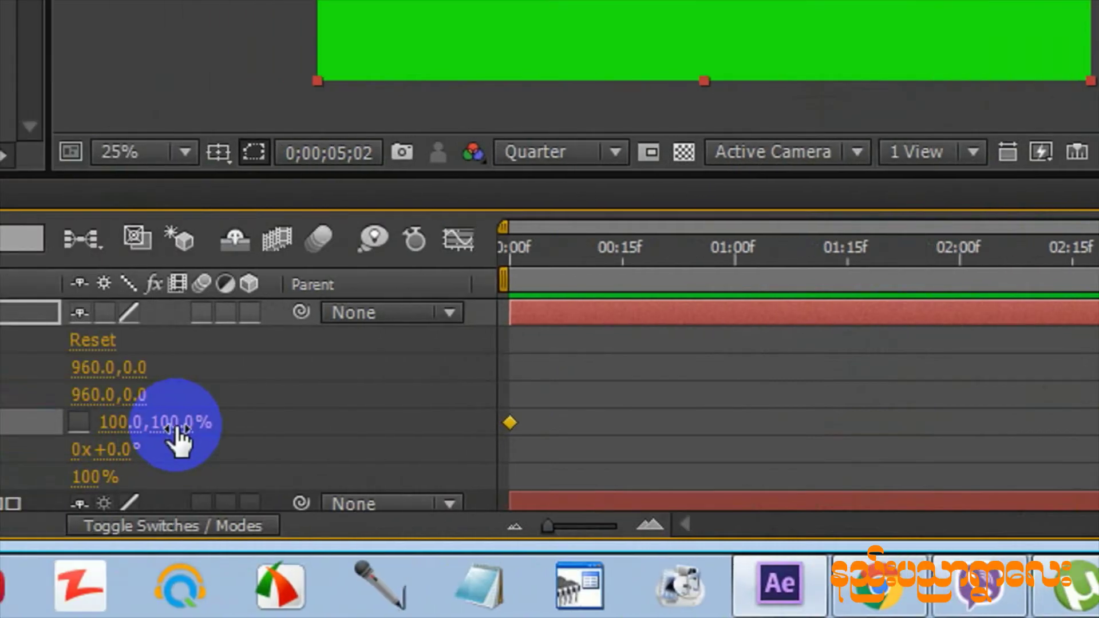
pyautogui.click(244, 422)
pyautogui.write('0')
pyautogui.press('Return')
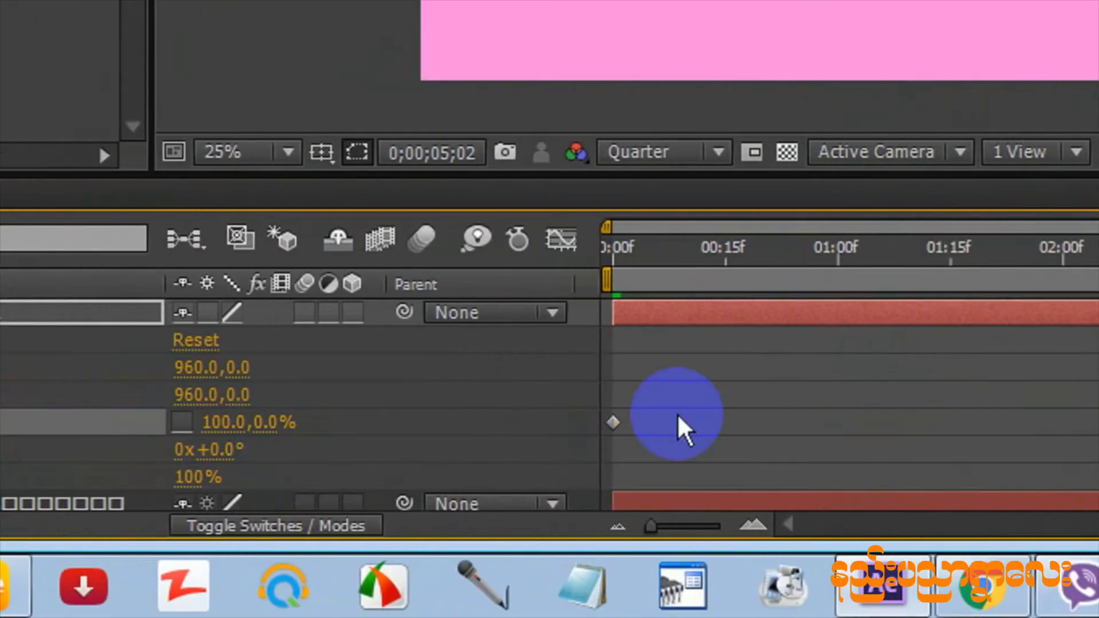
# - Return to the first frame and run a RAM preview of the green solid shrinking toward its top edge
pyautogui.click(640, 248)
pyautogui.press('Home')
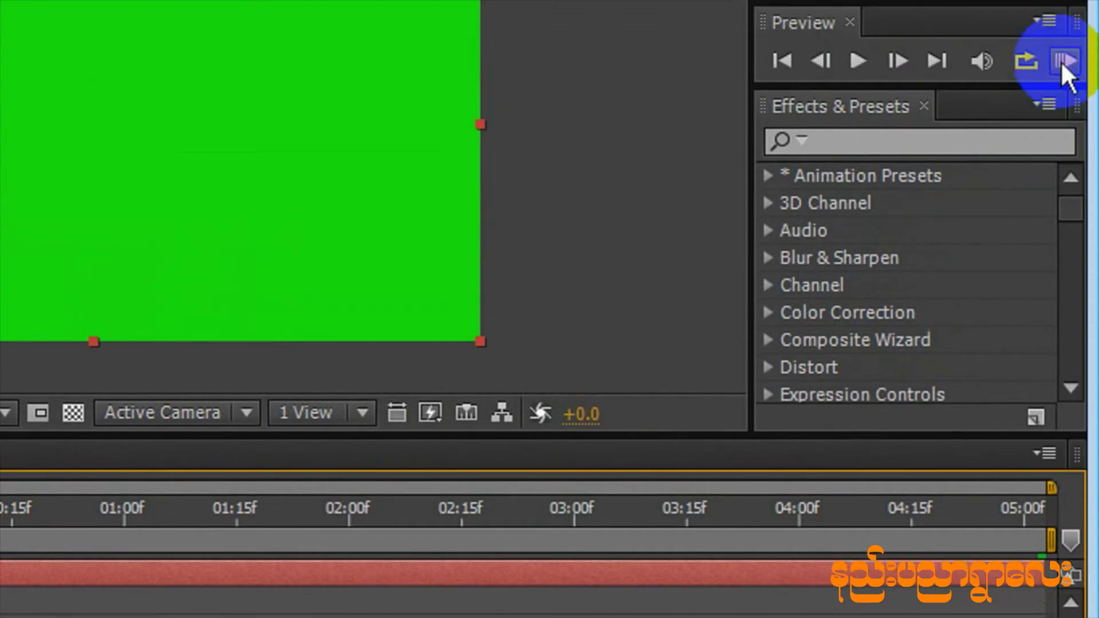
pyautogui.click(1062, 63)
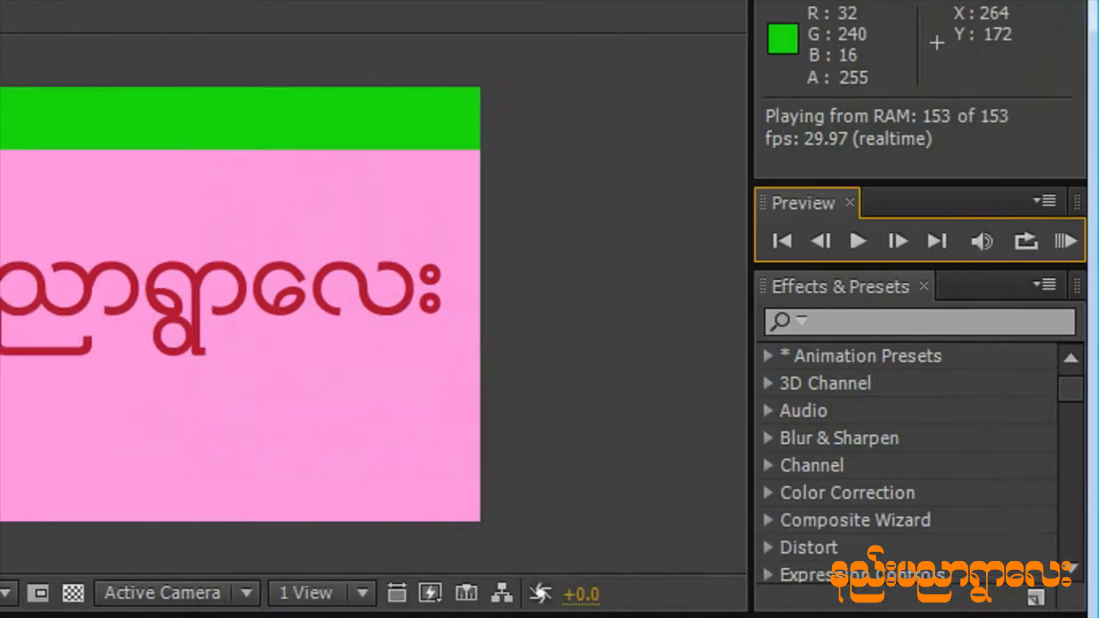
pyautogui.click(1063, 241)
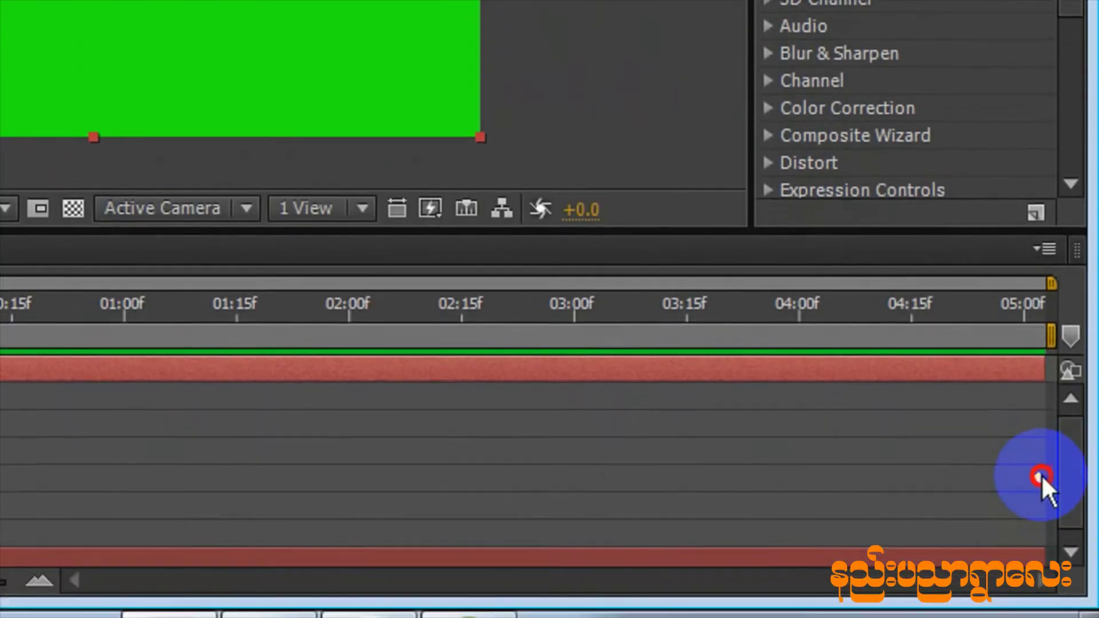
# - Move the green solid's final Scale keyframe to 0;00;01;00 and run a RAM preview of the faster reveal
pyautogui.moveTo(1042, 475); pyautogui.dragTo(132, 404)
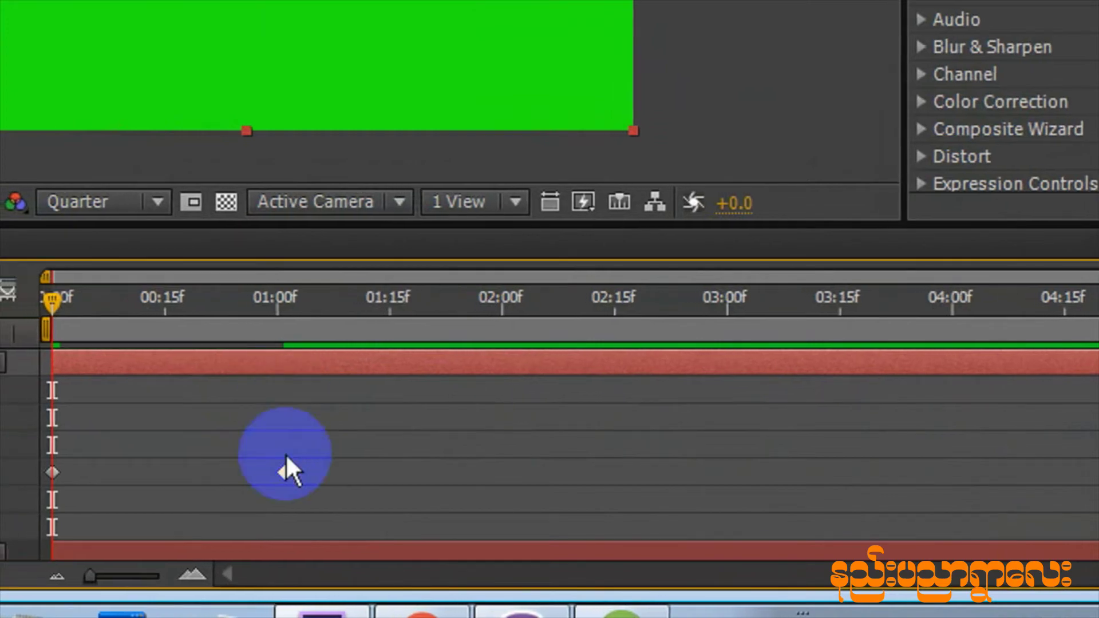
pyautogui.click(258, 472)
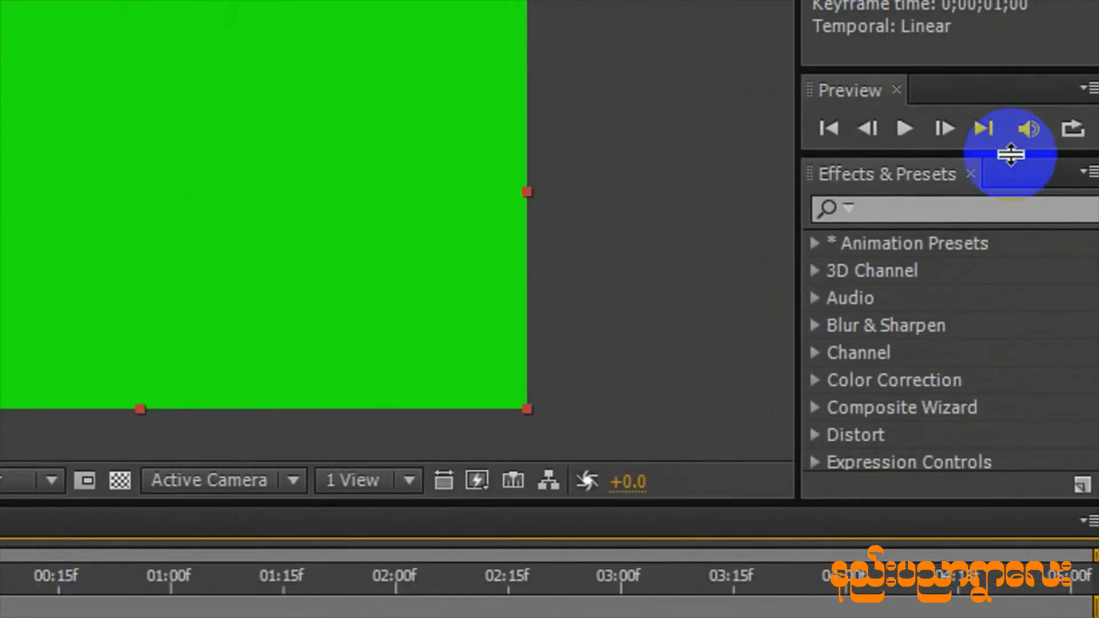
pyautogui.click(1067, 150)
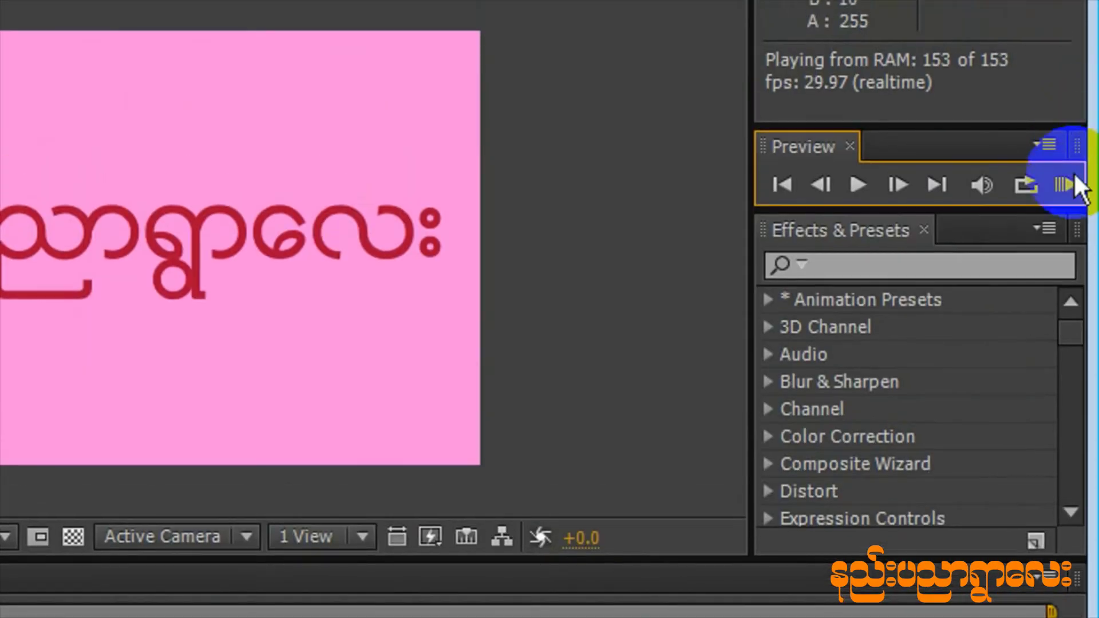
pyautogui.click(1074, 183)
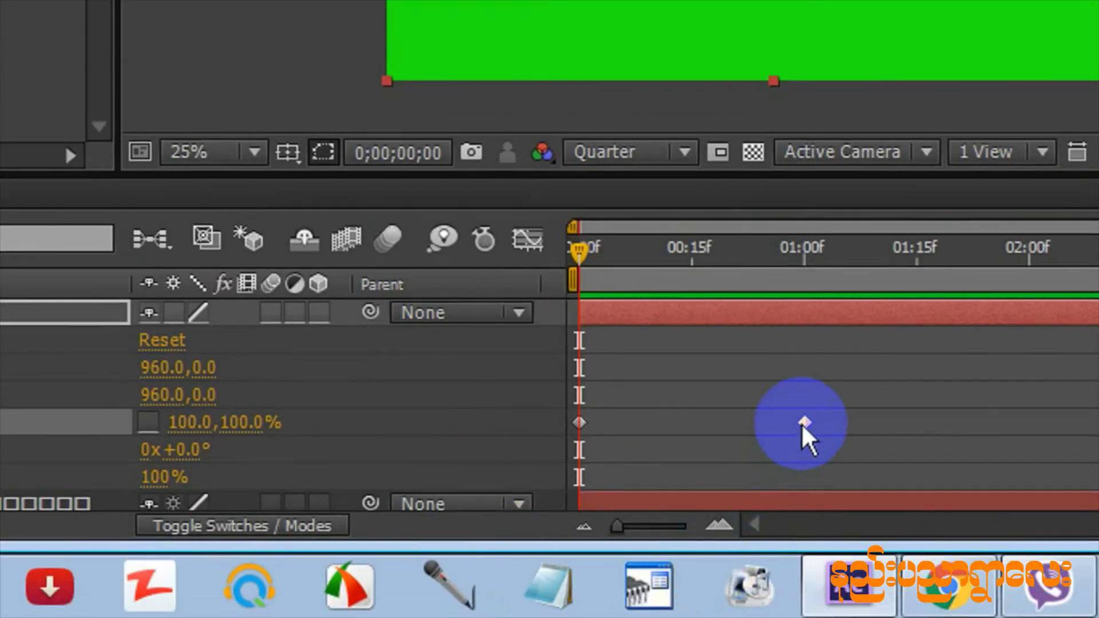
# - Delete the green solid's Scale keyframes and move its anchor point to the middle of its right edge, about 1924, 532
pyautogui.moveTo(825, 420); pyautogui.dragTo(503, 435)
pyautogui.press('Delete')
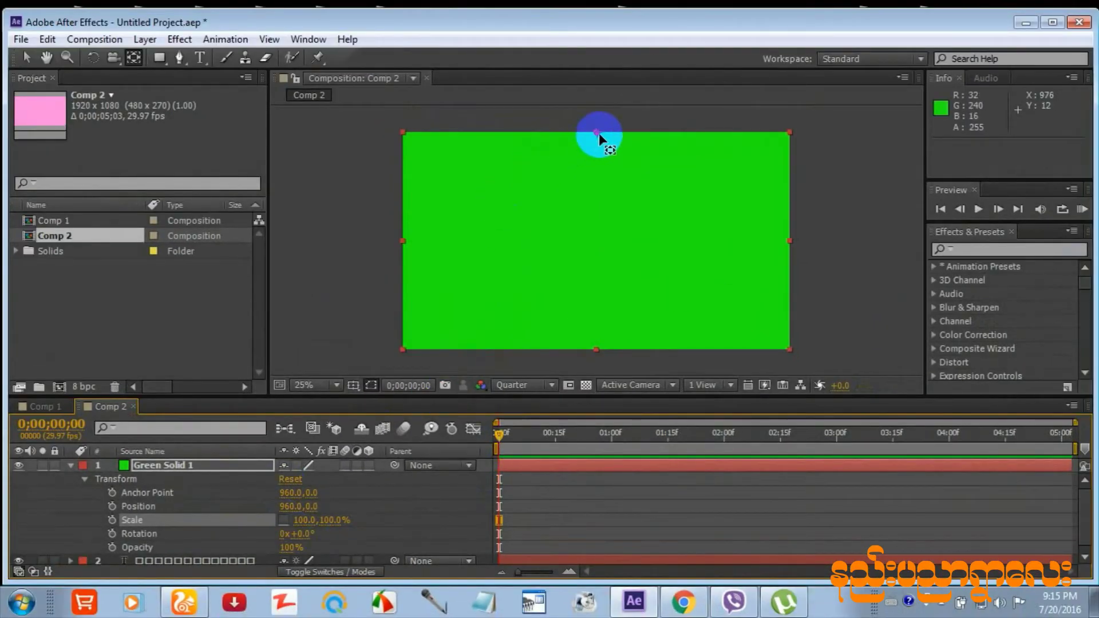
pyautogui.moveTo(598, 138); pyautogui.dragTo(790, 242)
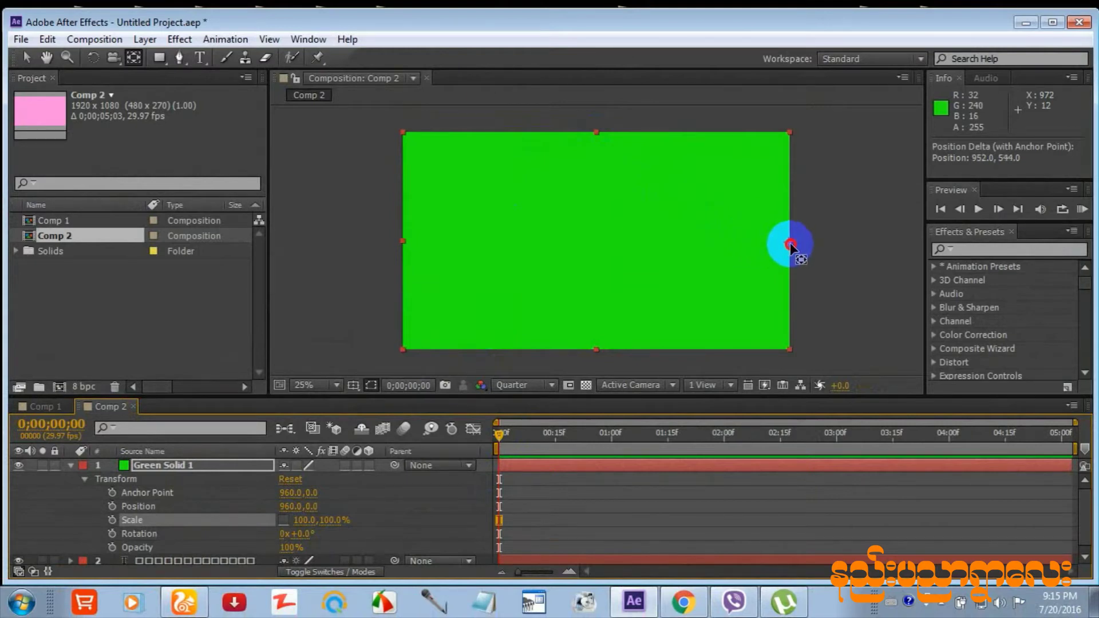
pyautogui.moveTo(793, 244); pyautogui.dragTo(793, 243)
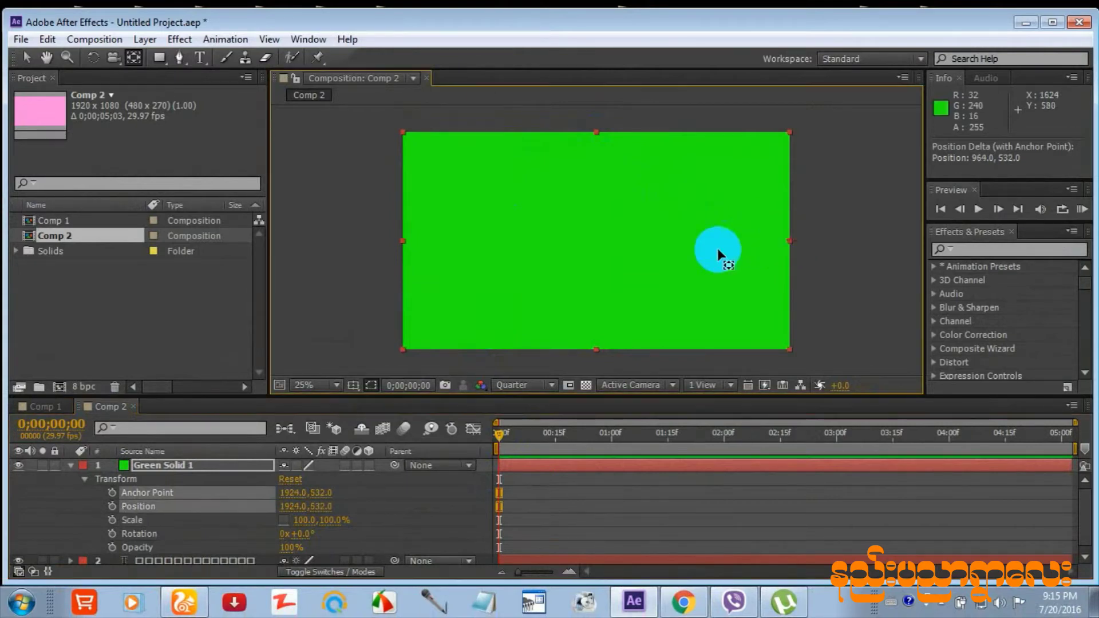
pyautogui.click(496, 493)
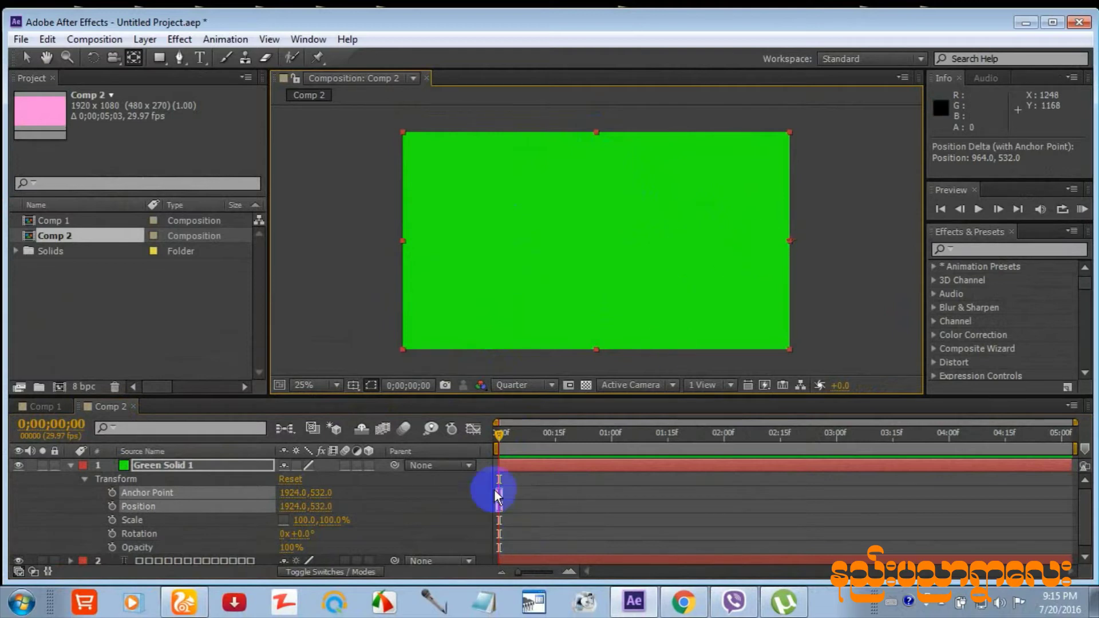
# - Add a Scale keyframe at the first frame and set the green solid's horizontal scale to 0% at 0;00;05;02
pyautogui.click(295, 522)
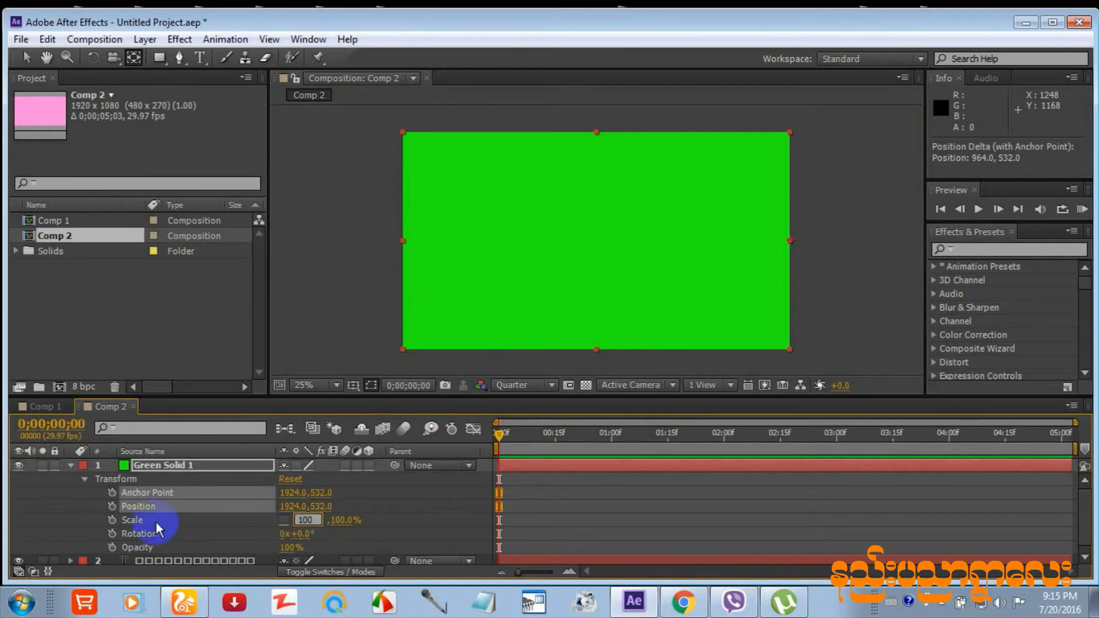
pyautogui.click(112, 520)
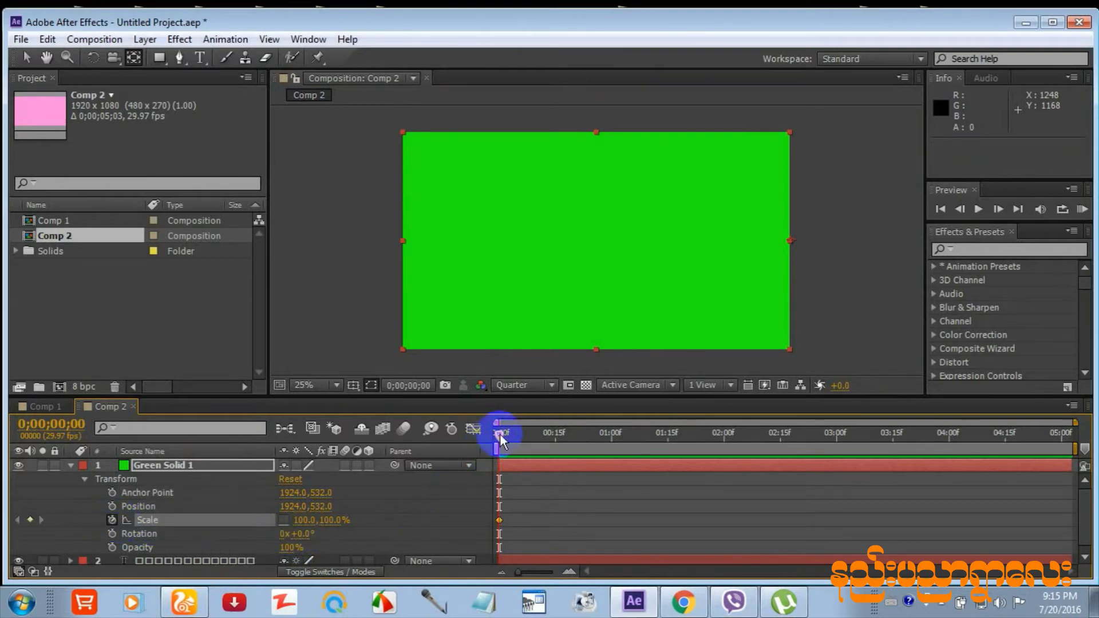
pyautogui.click(1063, 441)
pyautogui.moveTo(1066, 452); pyautogui.dragTo(1069, 449)
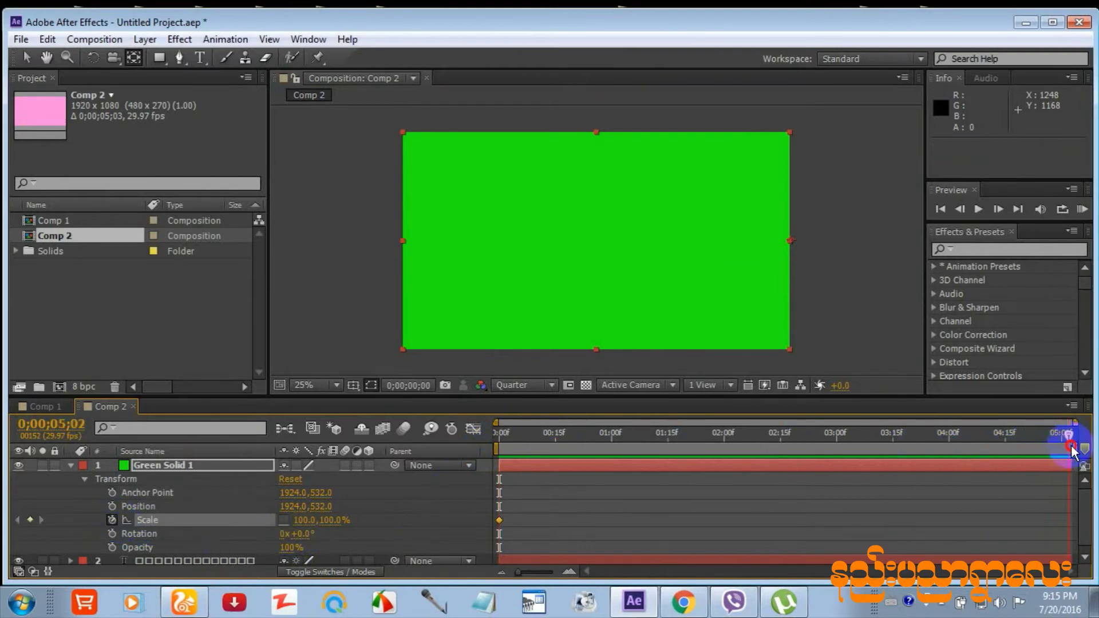
pyautogui.click(300, 521)
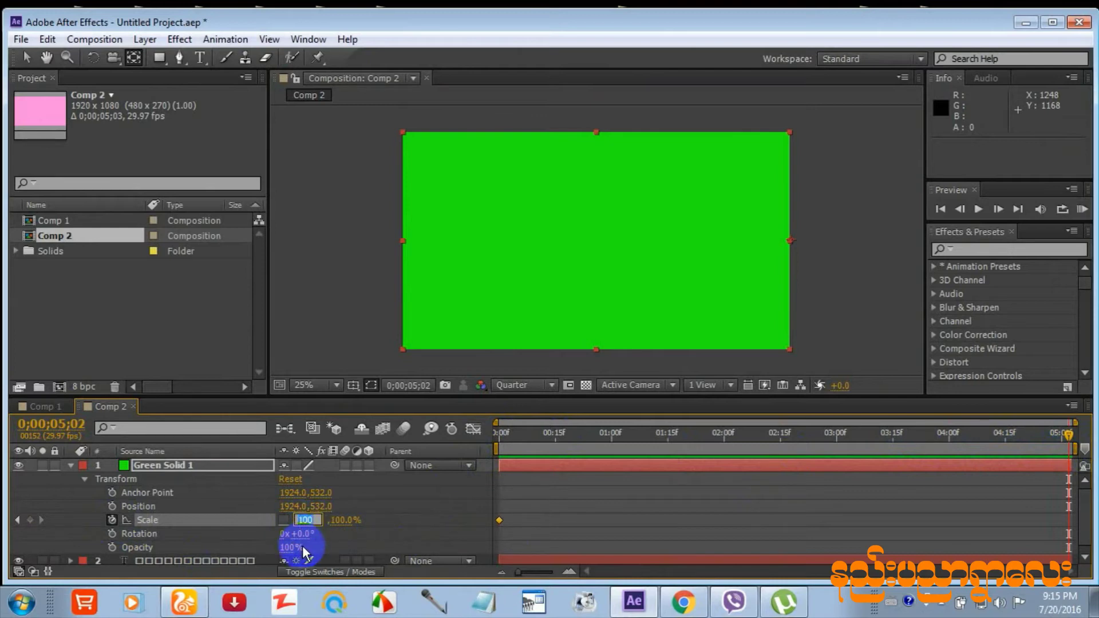
pyautogui.write('0')
pyautogui.press('Return')
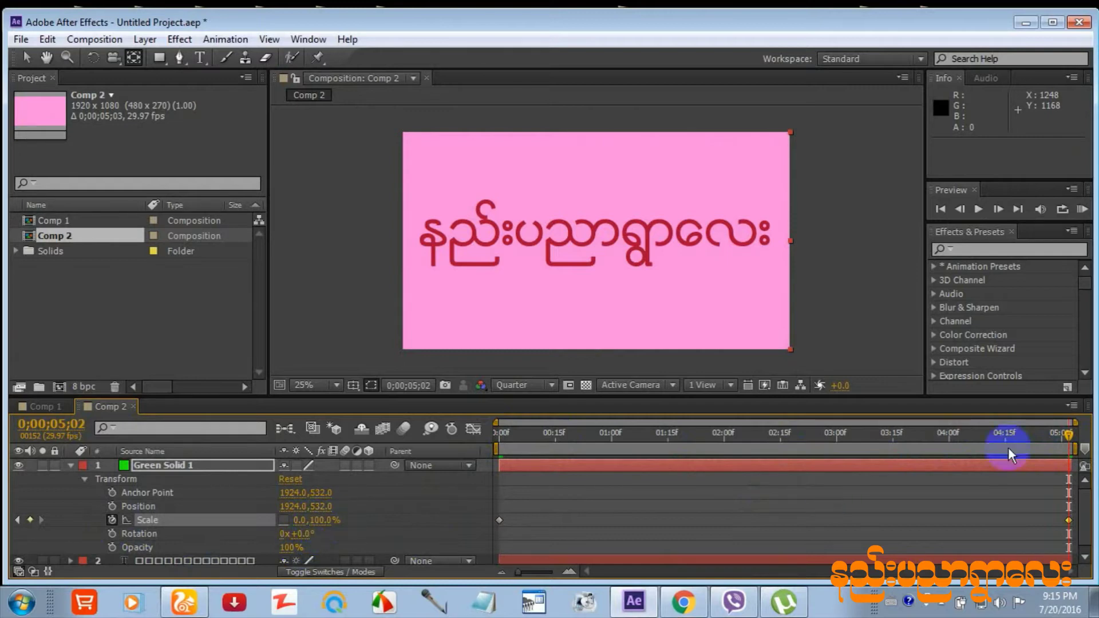
# - Set the vertical scale at 0;00;05;02 to 50% and run a RAM preview of the reveal from the first frame
pyautogui.click(321, 520)
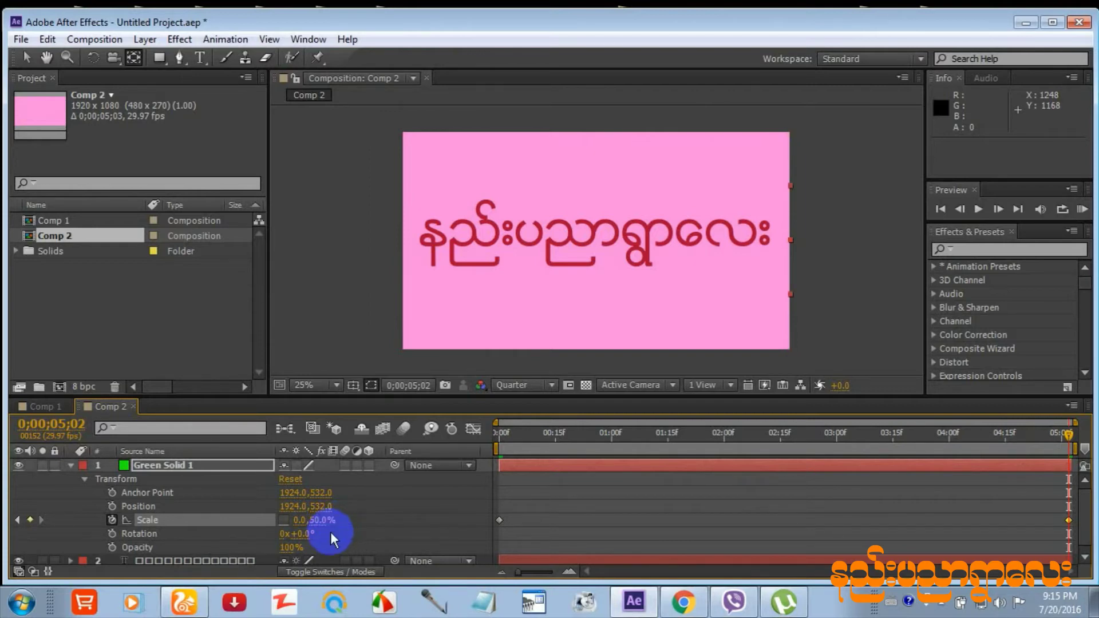
pyautogui.moveTo(1068, 436); pyautogui.dragTo(491, 468)
pyautogui.click(1082, 210)
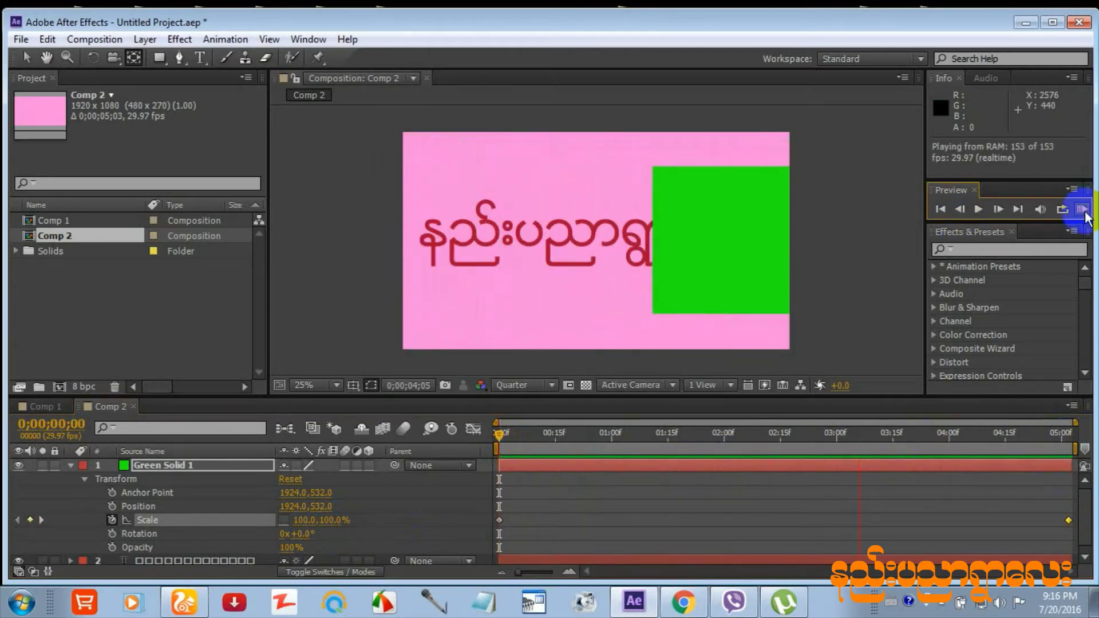
pyautogui.click(599, 433)
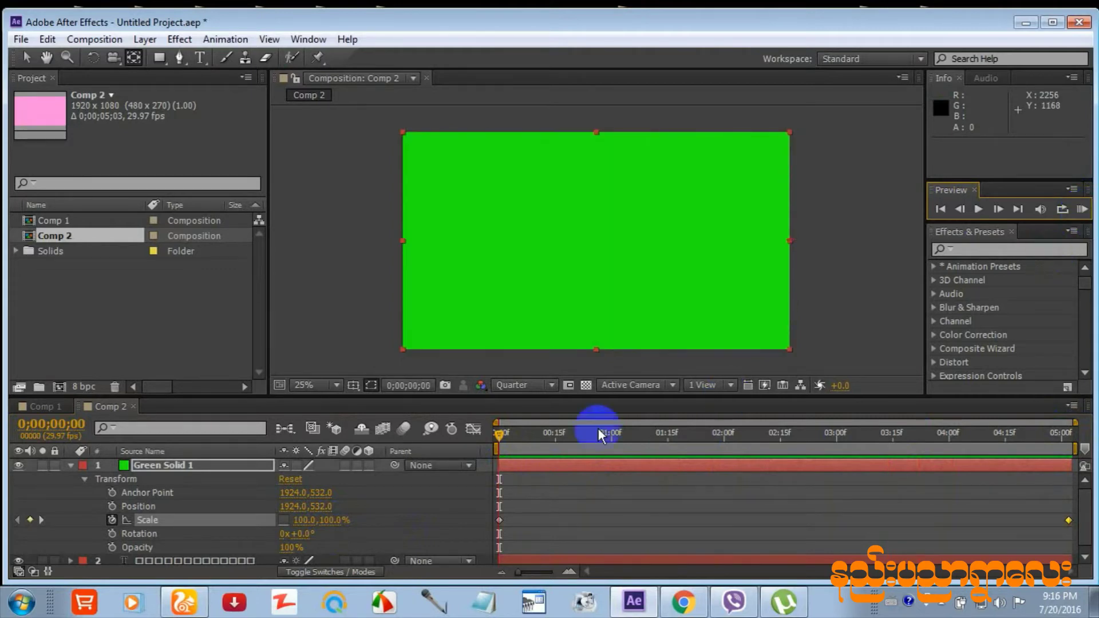
pyautogui.click(420, 150)
pyautogui.click(510, 425)
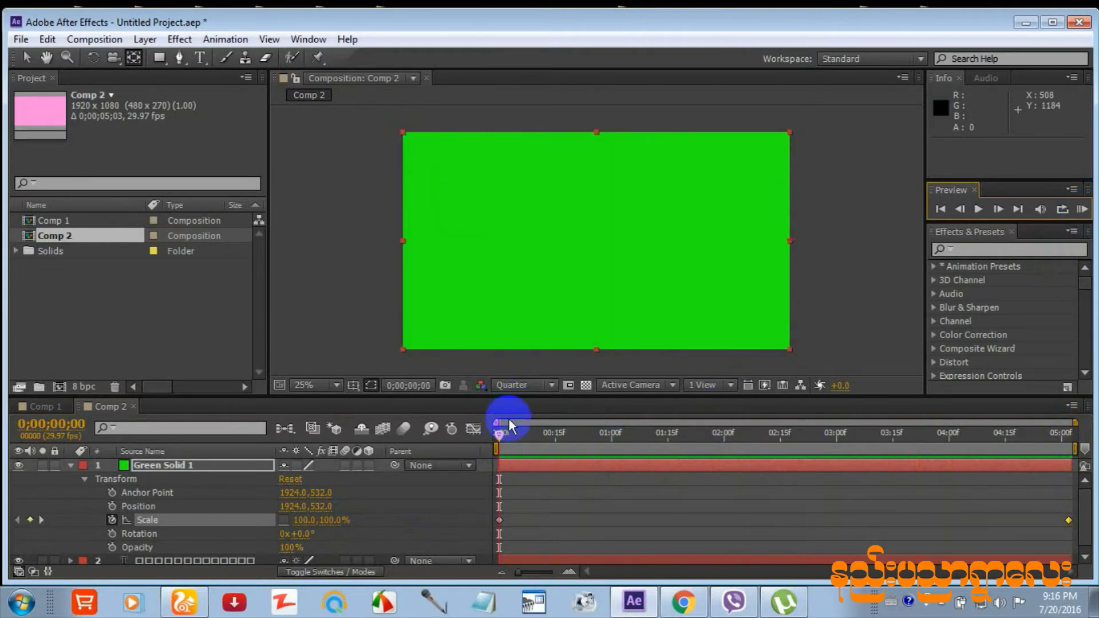
# - Set the green solid's vertical scale to 50% at the first frame and run a RAM preview of the reveal
pyautogui.moveTo(544, 441); pyautogui.dragTo(431, 449)
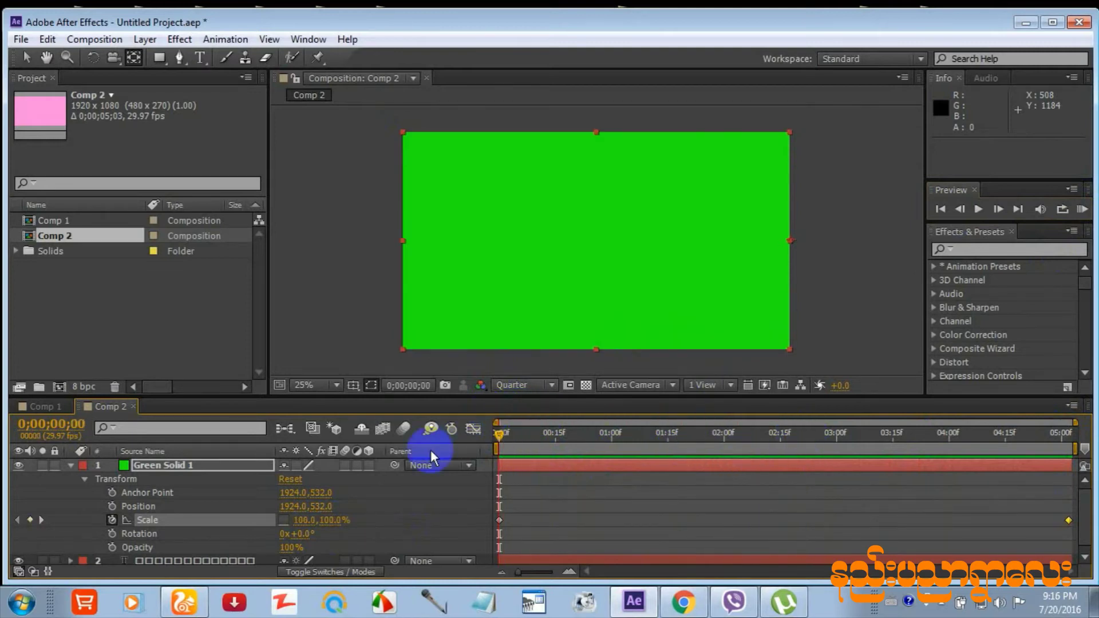
pyautogui.click(326, 520)
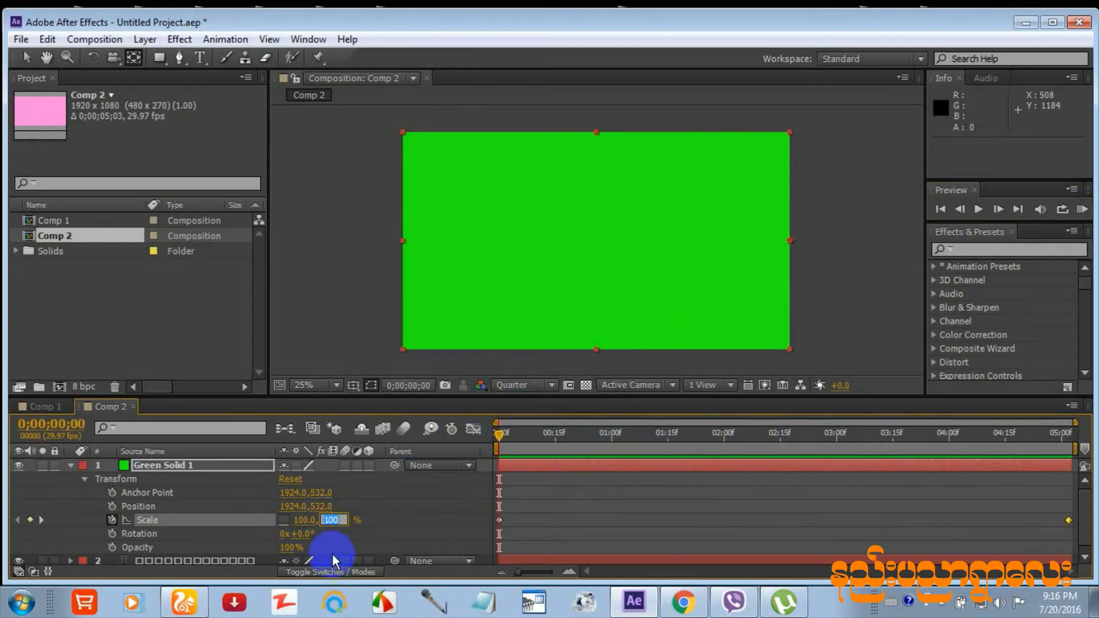
pyautogui.write('50')
pyautogui.press('Return')
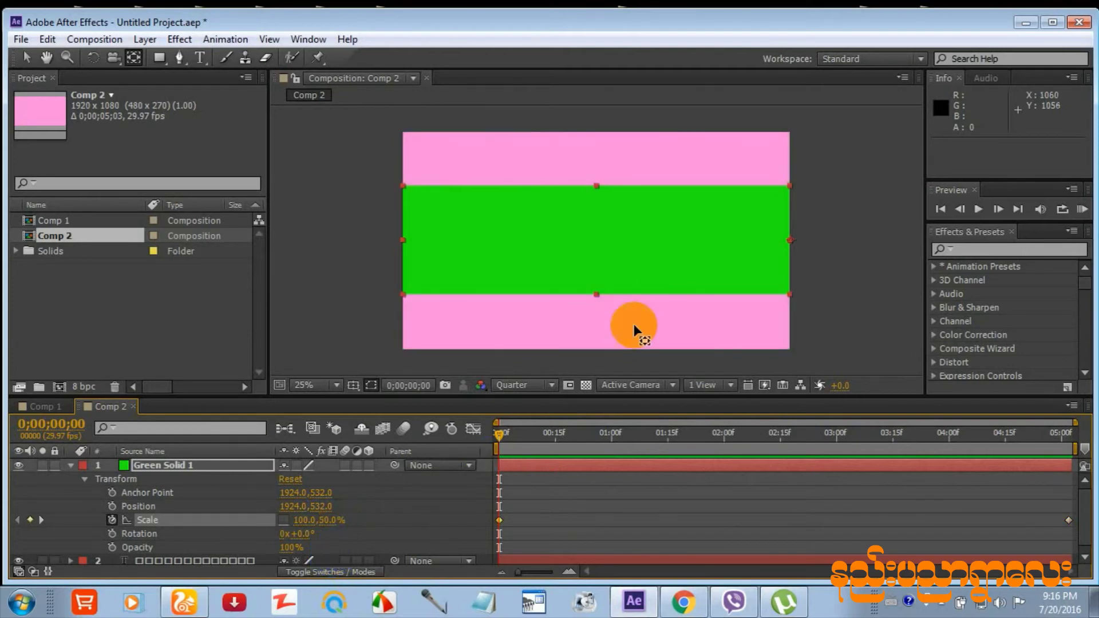
pyautogui.moveTo(501, 444); pyautogui.dragTo(453, 437)
pyautogui.click(1081, 210)
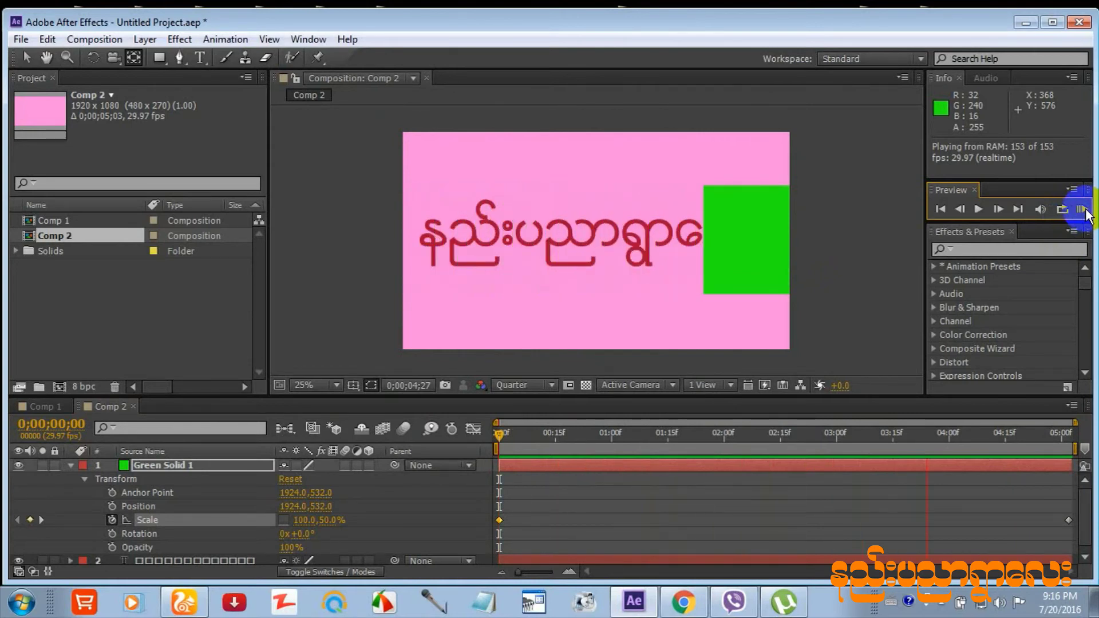
# - Scrub the reveal to 0;00;01;11 to check the partly uncovered title, and return to the first frame
pyautogui.click(520, 465)
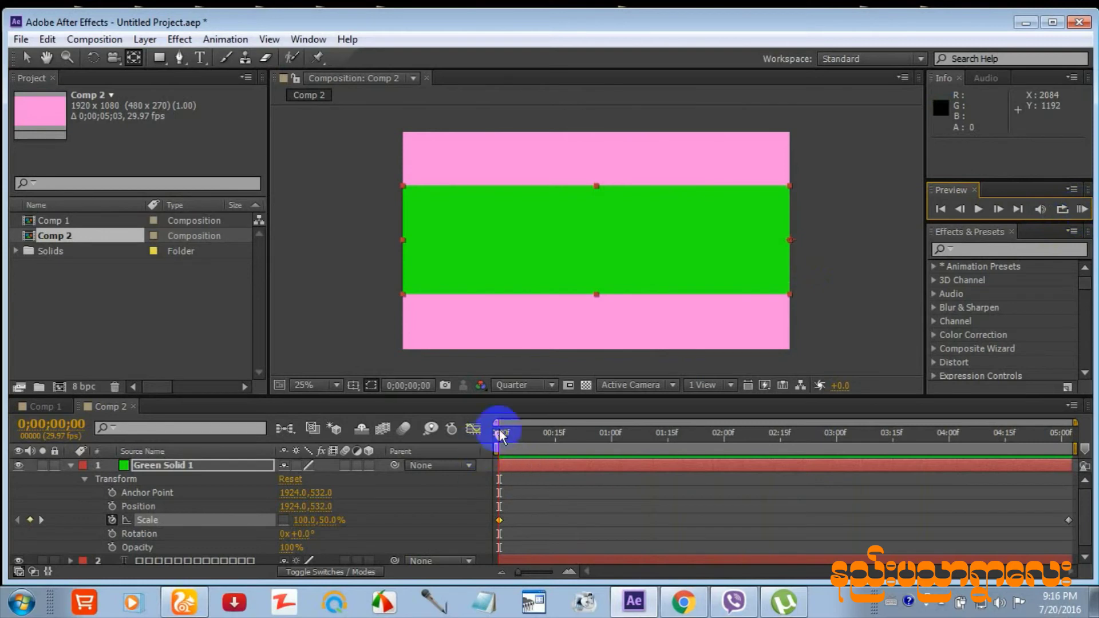
pyautogui.moveTo(499, 434); pyautogui.dragTo(582, 440)
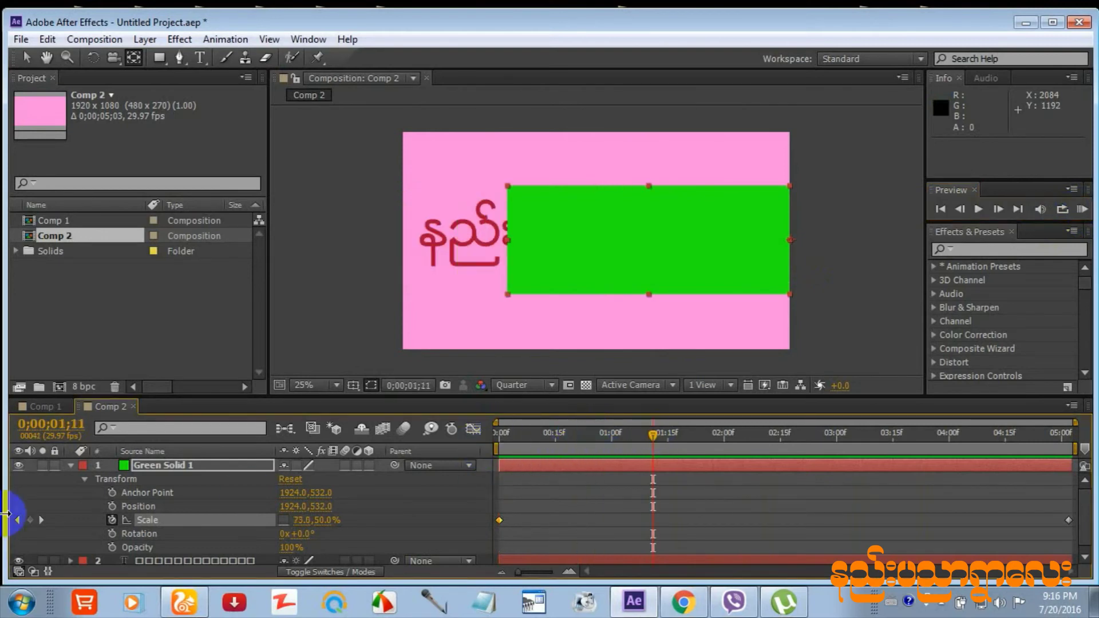
pyautogui.click(103, 493)
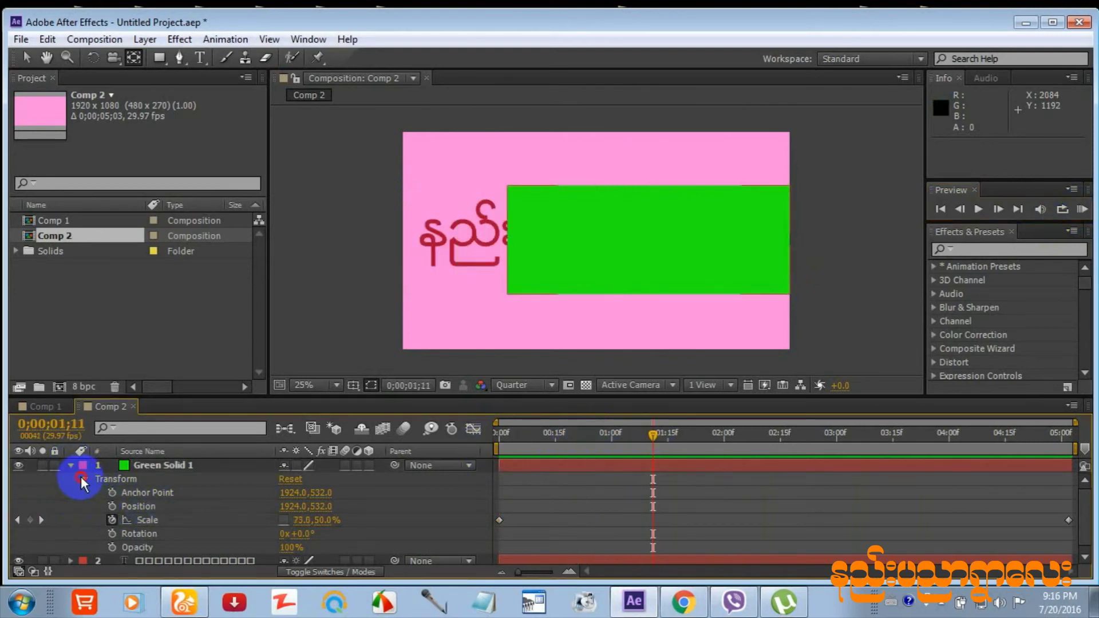
pyautogui.click(81, 476)
pyautogui.click(88, 477)
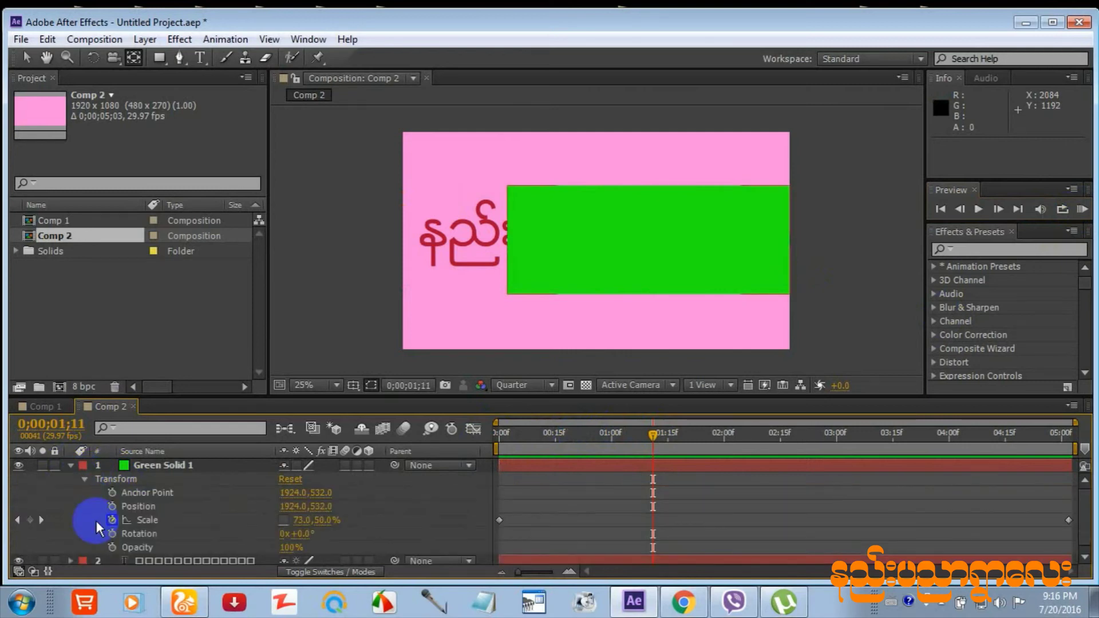
pyautogui.moveTo(653, 434); pyautogui.dragTo(476, 427)
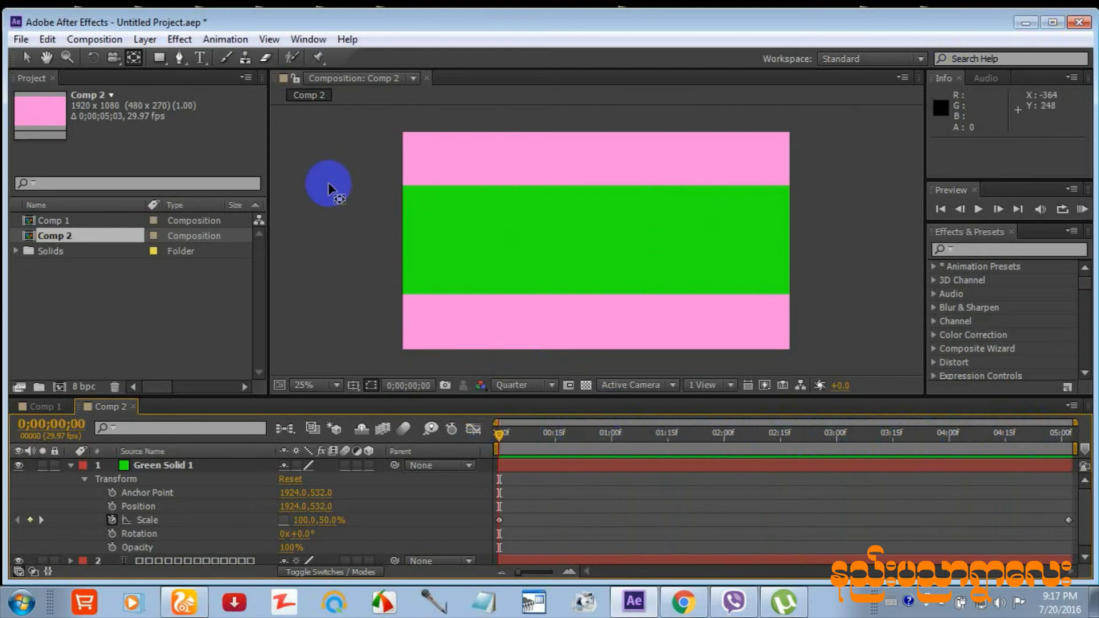
# - Minimize the After Effects window to show the desktop
pyautogui.click(1032, 22)
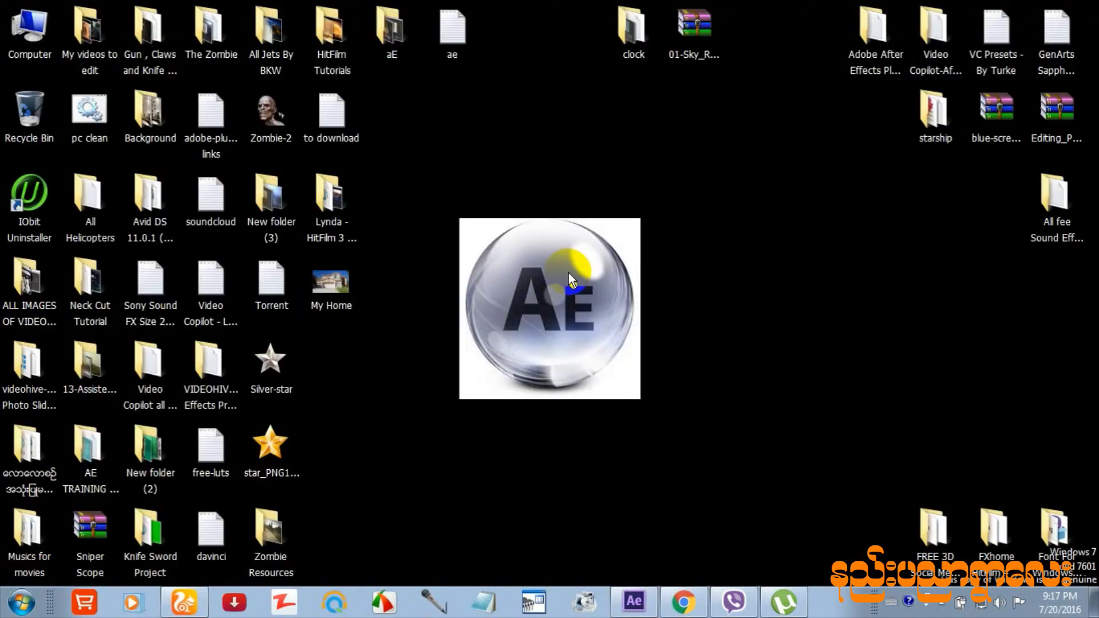